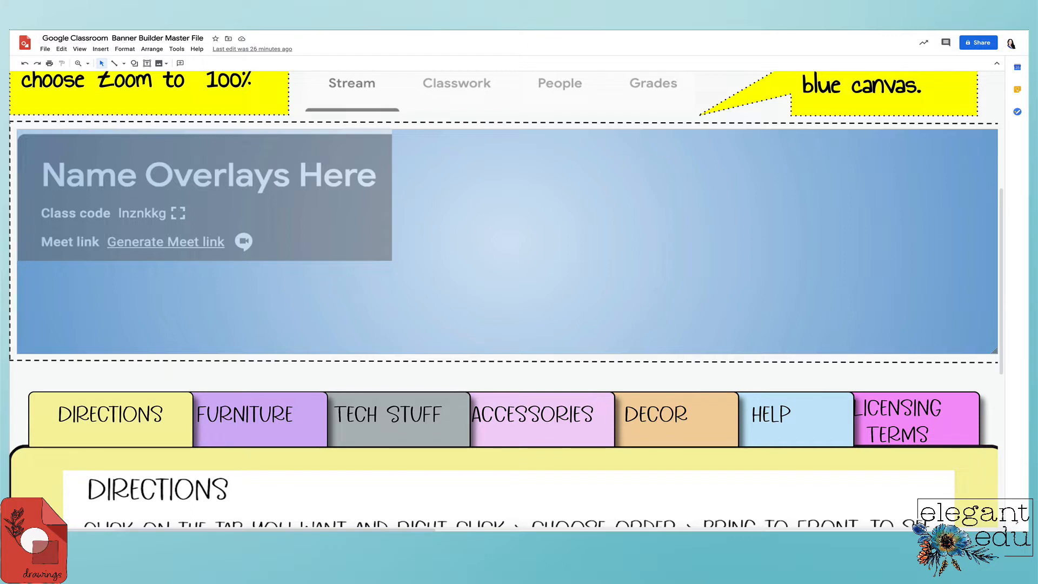
- Create a new Google Drawings file in the Youtube Tutorials folder in Google Drive
{"action": "left_click", "coordinate": [793, 21]}
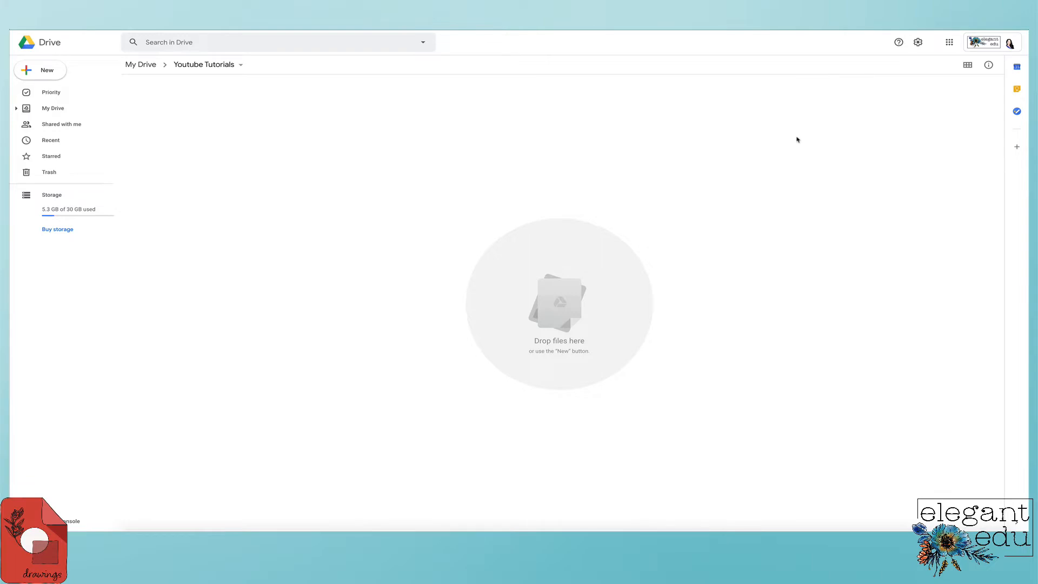
{"action": "left_click", "coordinate": [34, 75]}
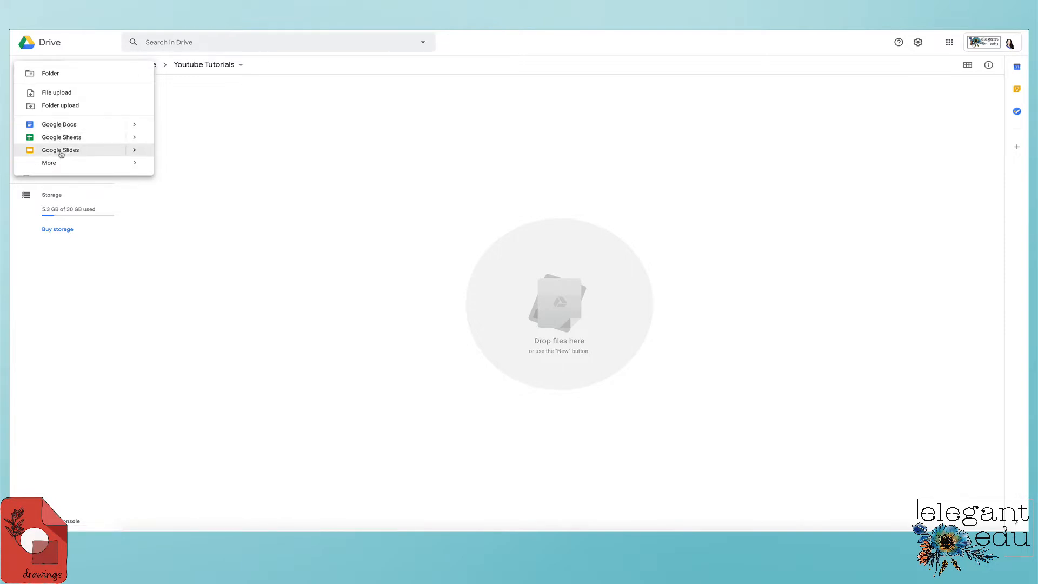
{"action": "mouse_move", "coordinate": [60, 165]}
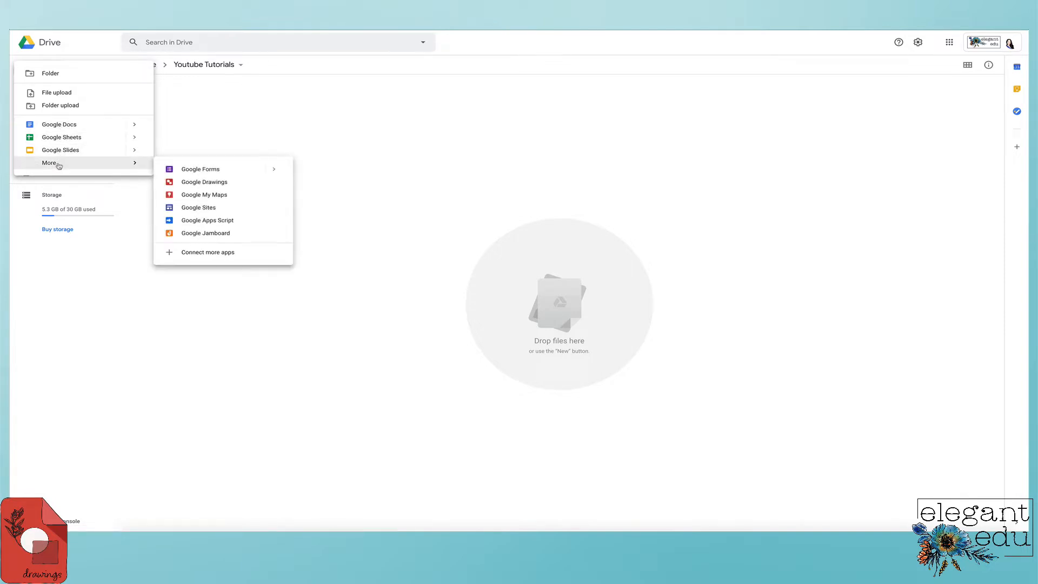
{"action": "left_click", "coordinate": [211, 183]}
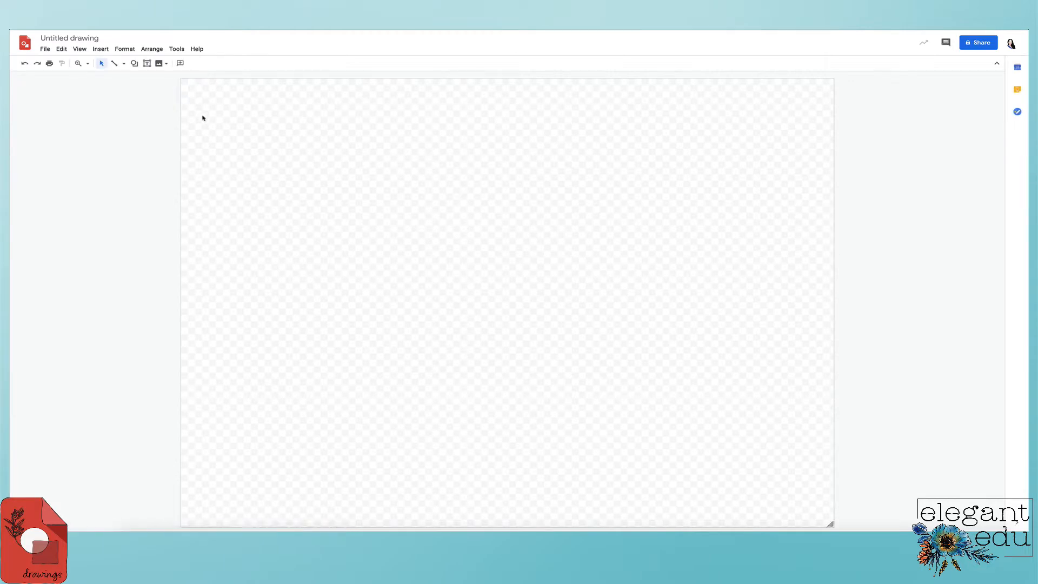
- Change the drawing's page setup to a custom size measured in pixels
{"action": "left_click", "coordinate": [45, 49]}
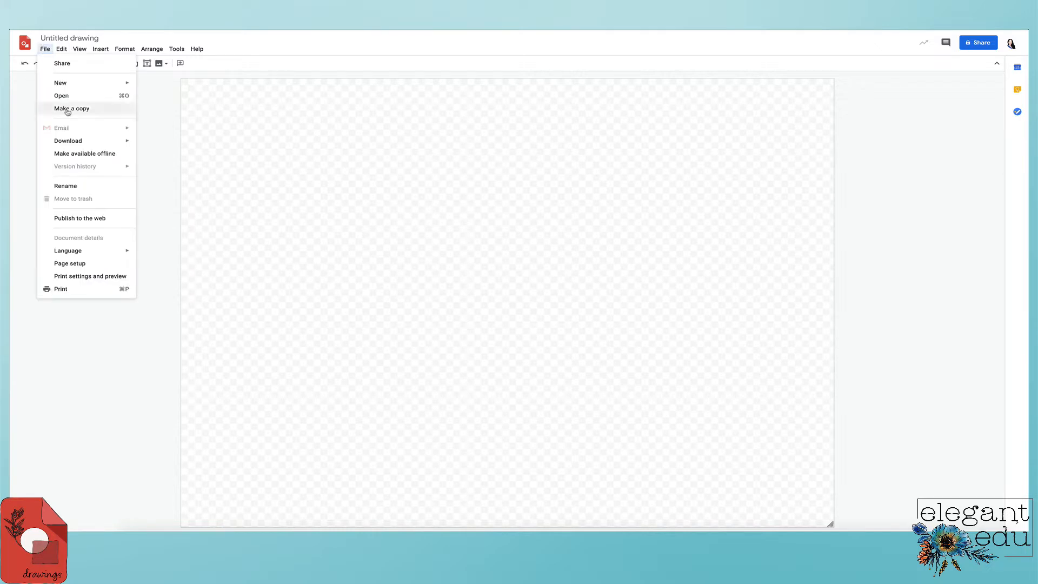
{"action": "left_click", "coordinate": [81, 264]}
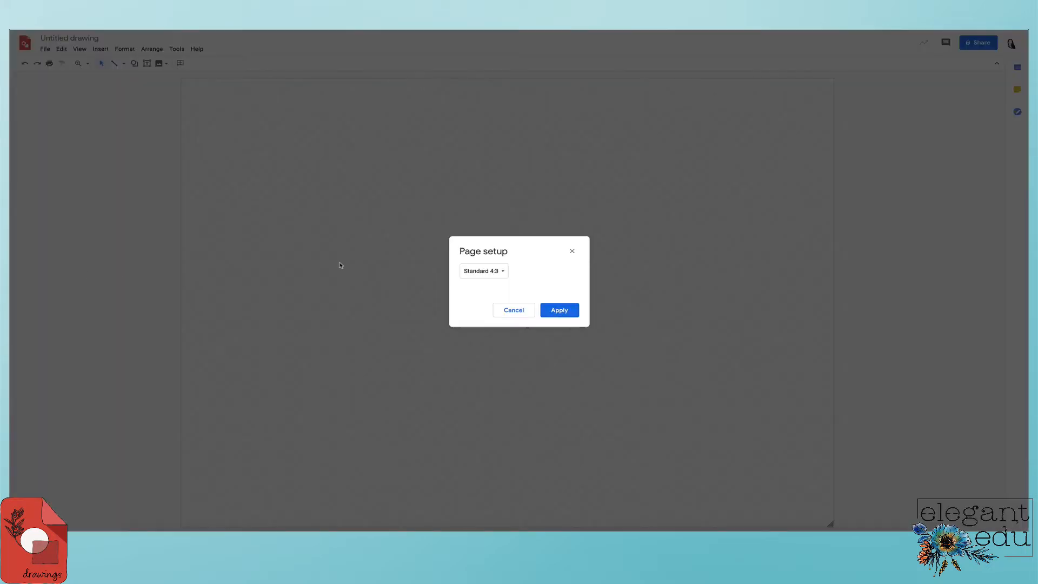
{"action": "left_click", "coordinate": [505, 271]}
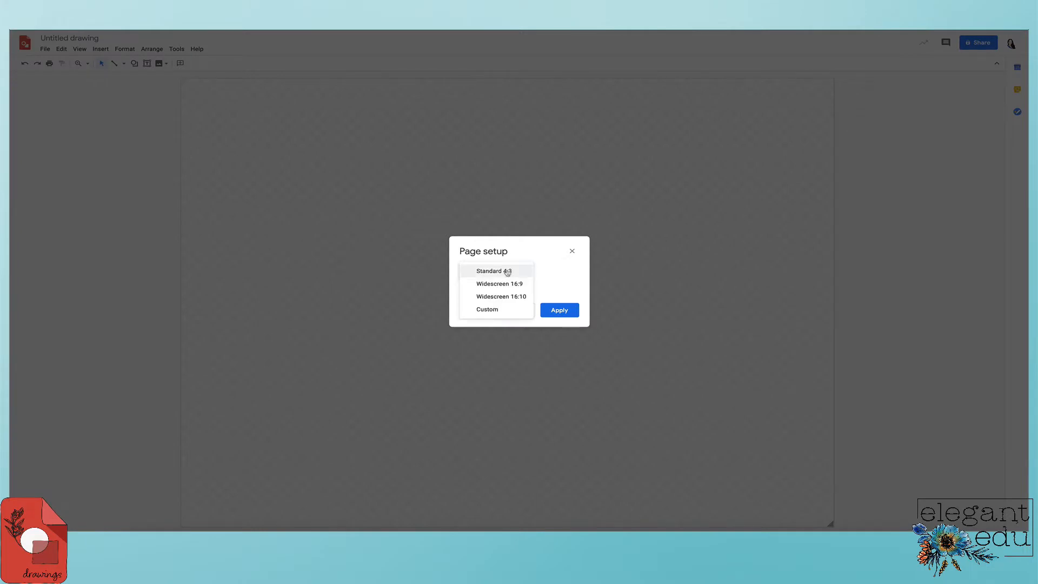
{"action": "left_click", "coordinate": [501, 310]}
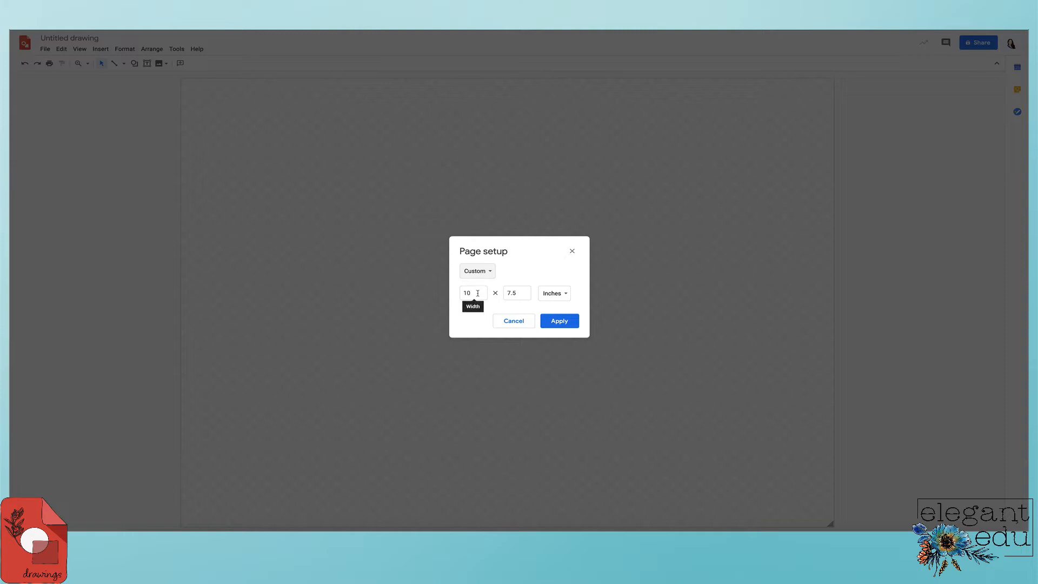
{"action": "left_click", "coordinate": [554, 293]}
{"action": "left_click", "coordinate": [564, 332]}
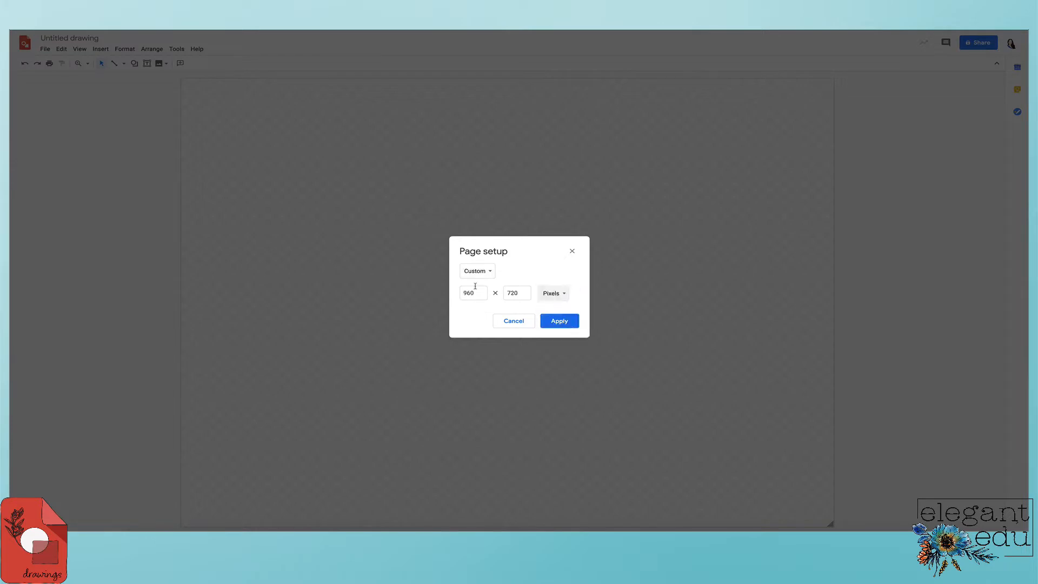
{"action": "left_click_drag", "start_coordinate": [475, 292], "coordinate": [454, 292]}
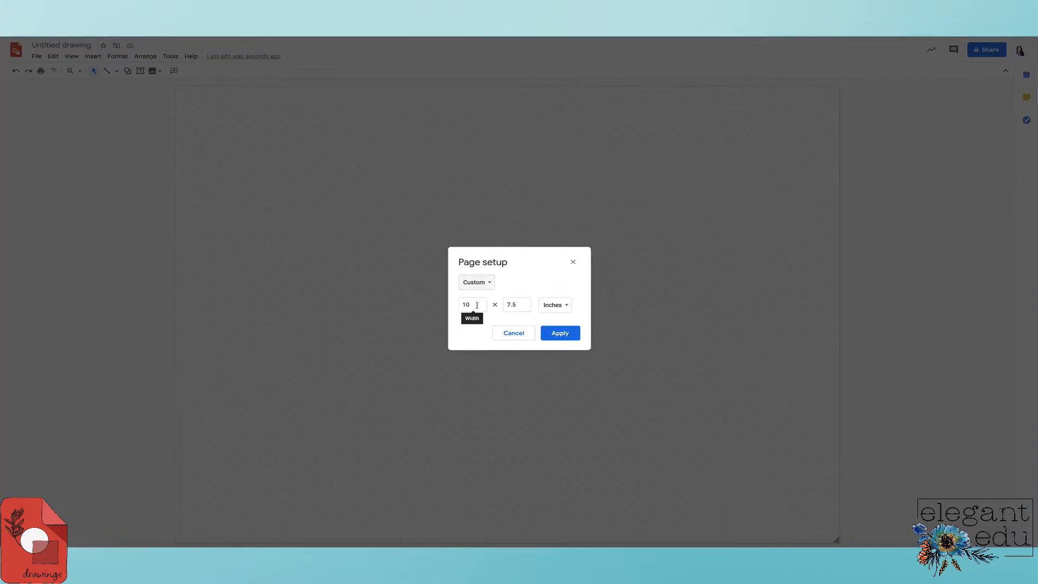
{"action": "left_click", "coordinate": [567, 305]}
{"action": "left_click", "coordinate": [568, 344]}
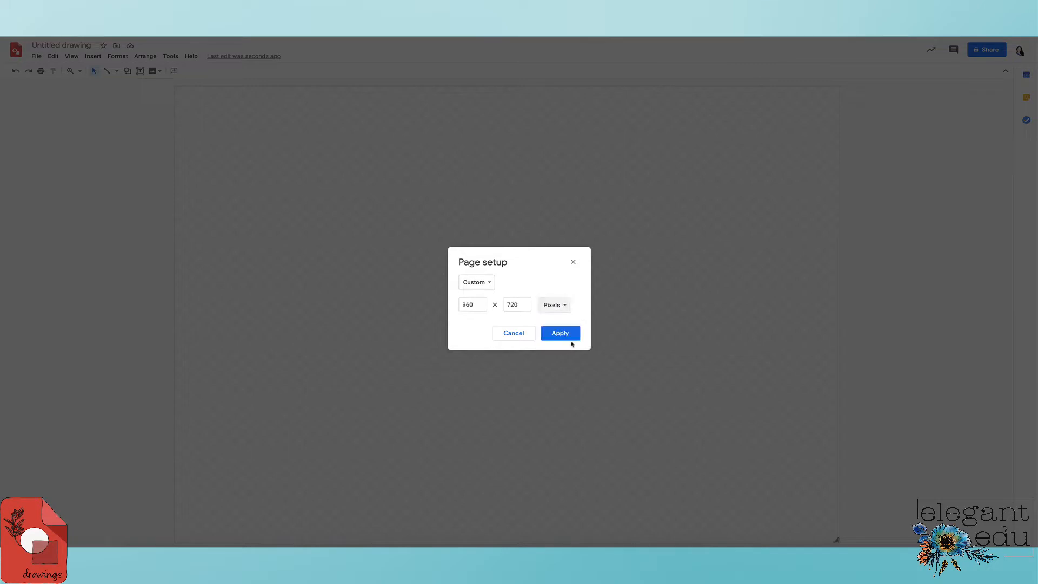
- Set the custom page size to 800 × 200 pixels and apply it
{"action": "left_click_drag", "start_coordinate": [480, 305], "coordinate": [454, 306]}
{"action": "type", "text": "800"}
{"action": "key", "text": "Tab"}
{"action": "type", "text": "200"}
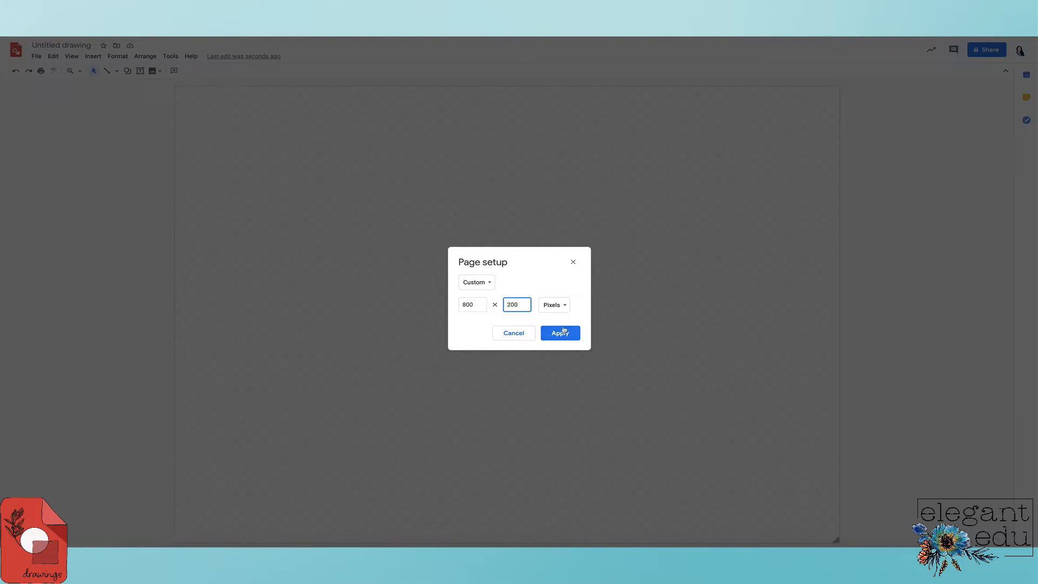
{"action": "left_click", "coordinate": [560, 334]}
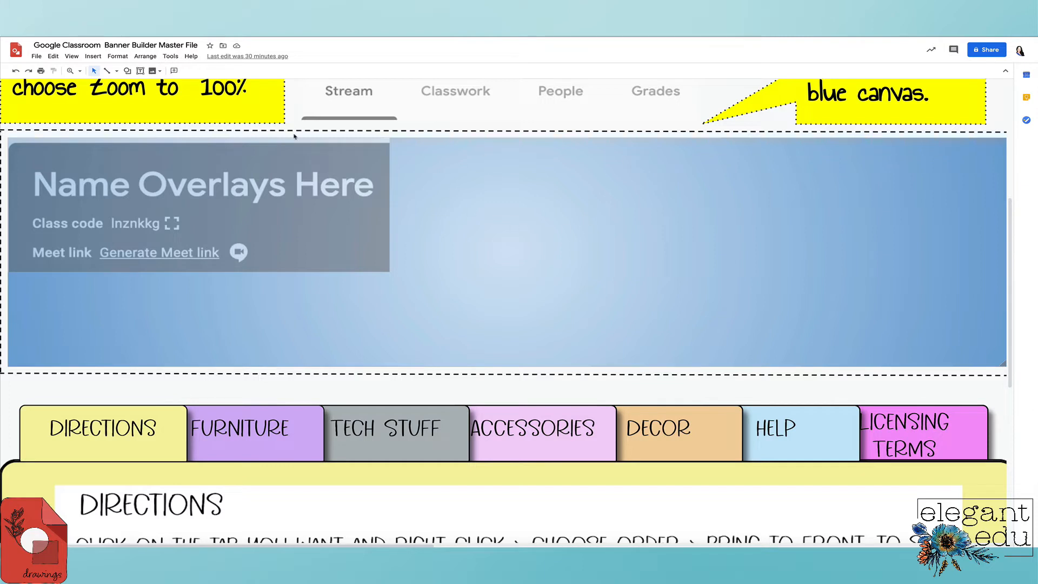
- Set the Google Classroom Banner Builder Master File's zoom to 100%, and zoom in one level from there
{"action": "left_click", "coordinate": [72, 56]}
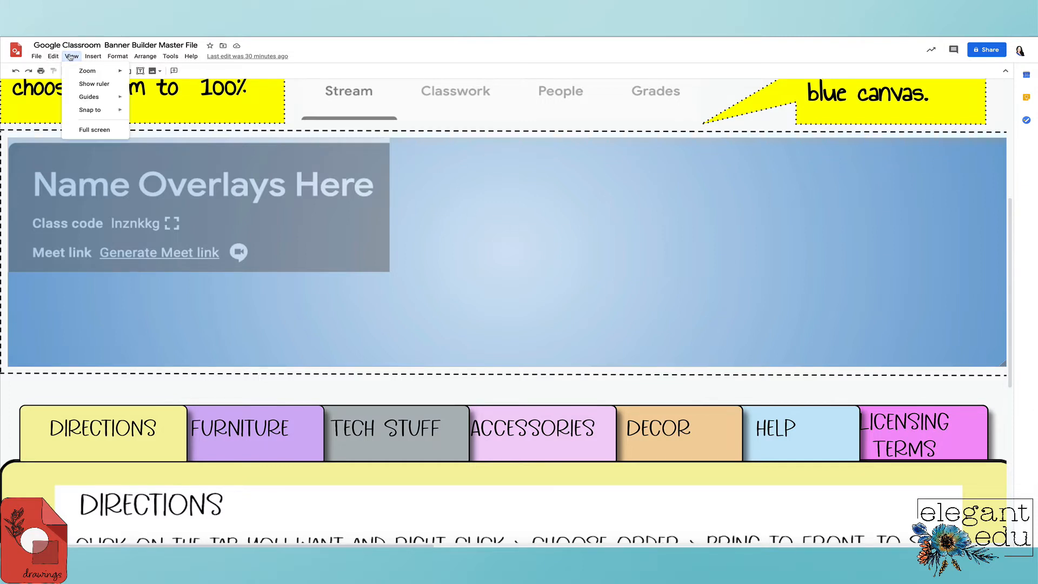
{"action": "mouse_move", "coordinate": [102, 75]}
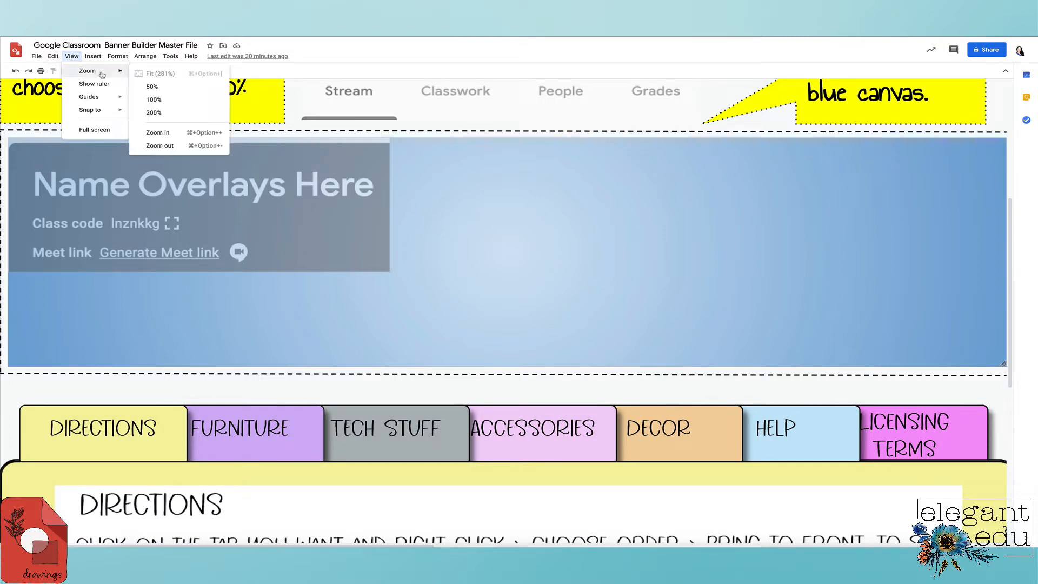
{"action": "left_click", "coordinate": [173, 101]}
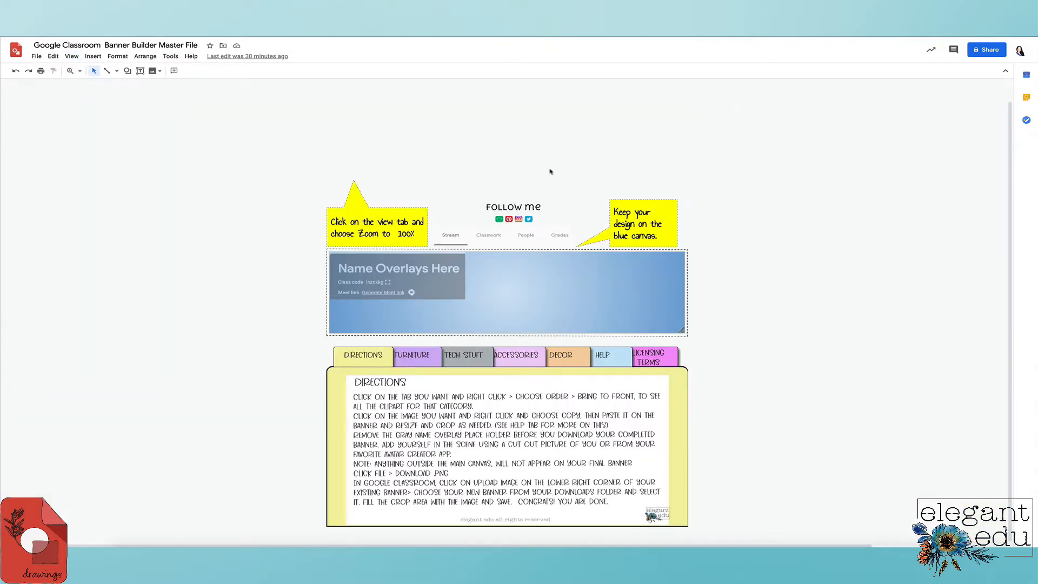
{"action": "left_click", "coordinate": [79, 71]}
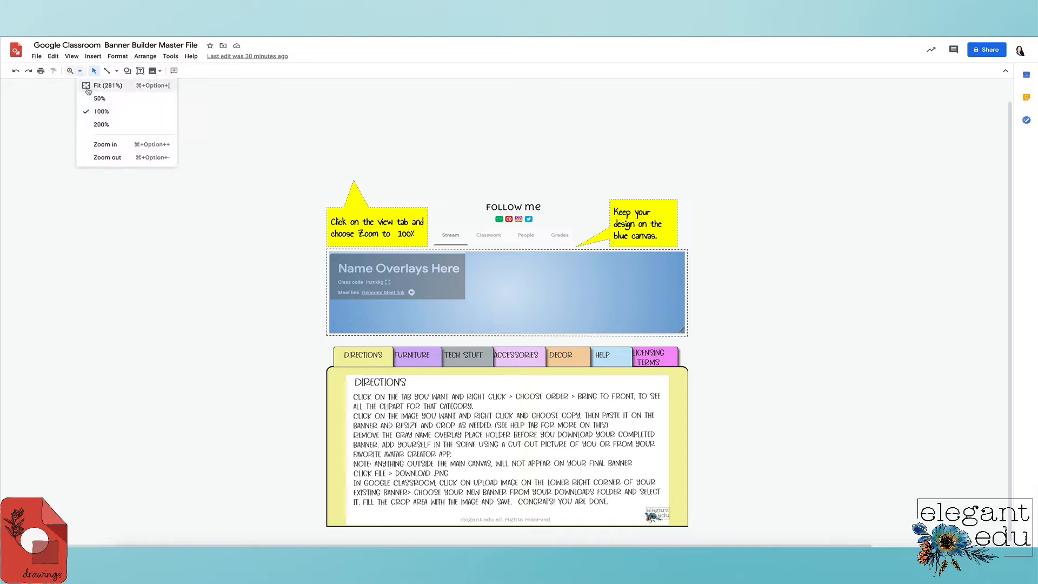
{"action": "left_click", "coordinate": [108, 145]}
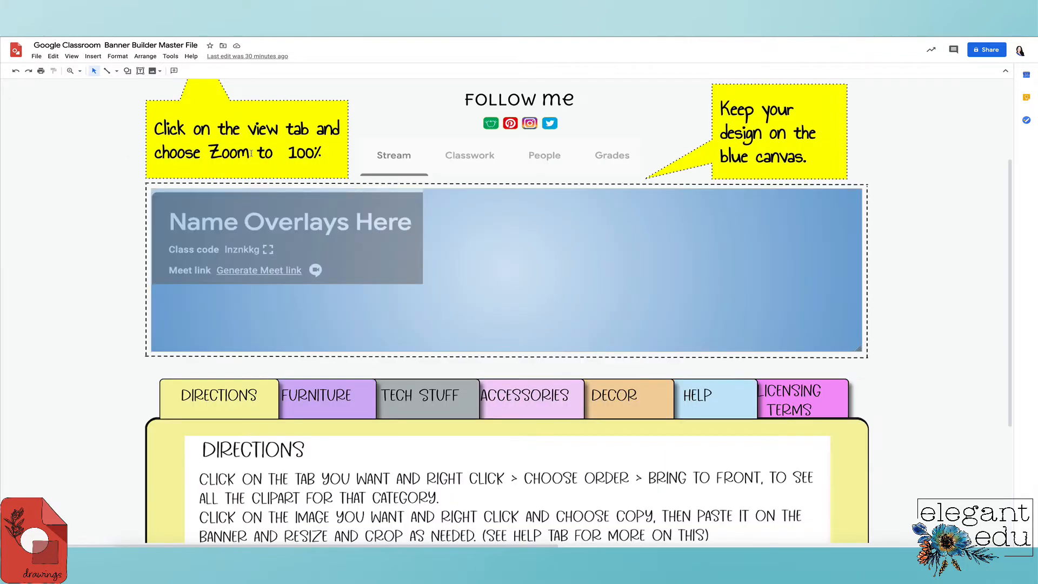
- Examine the banner template's callouts, blue canvas, category tabs and directions
{"action": "scroll", "coordinate": [930, 227], "scroll_direction": "up", "scroll_amount": 1}
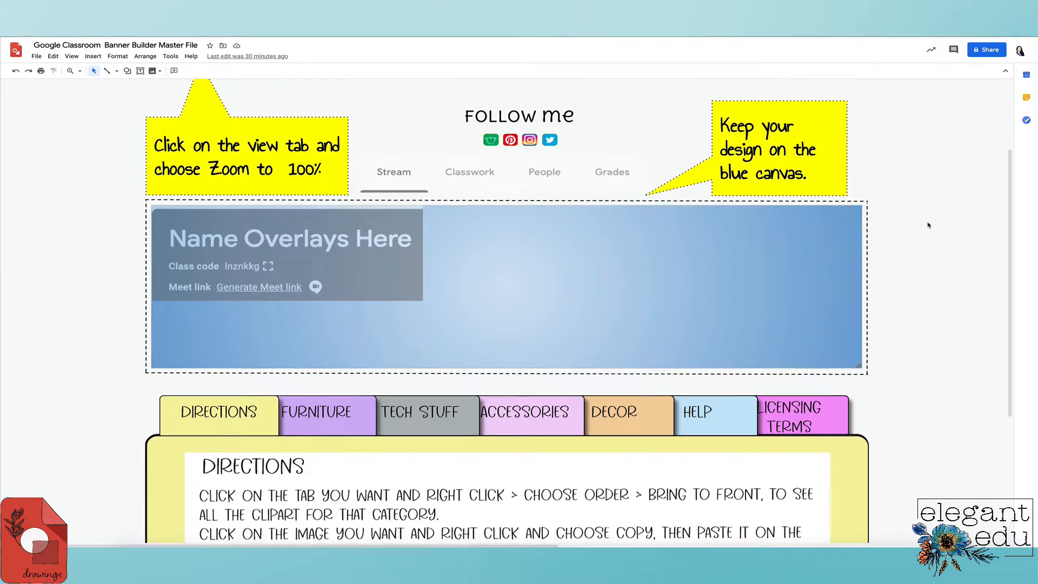
{"action": "scroll", "coordinate": [929, 230], "scroll_direction": "down", "scroll_amount": 2}
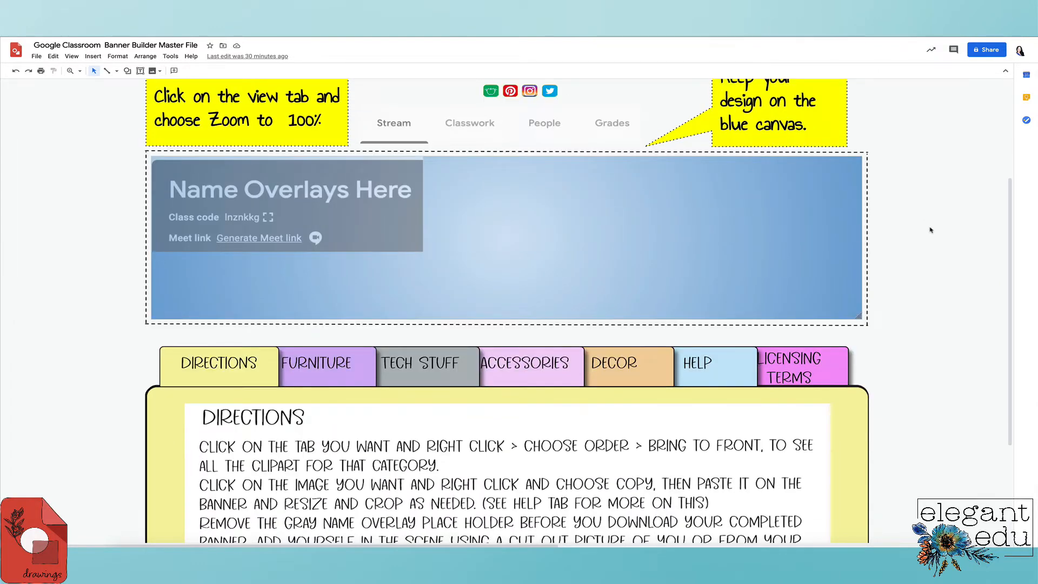
{"action": "scroll", "coordinate": [929, 227], "scroll_direction": "down", "scroll_amount": 2}
{"action": "scroll", "coordinate": [930, 227], "scroll_direction": "up", "scroll_amount": 5}
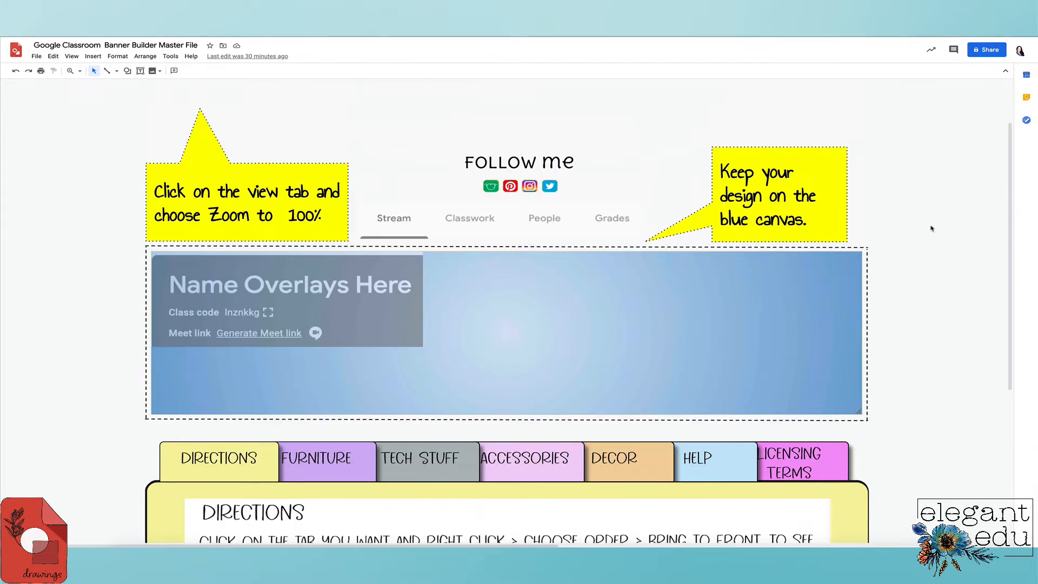
{"action": "scroll", "coordinate": [931, 228], "scroll_direction": "down", "scroll_amount": 2}
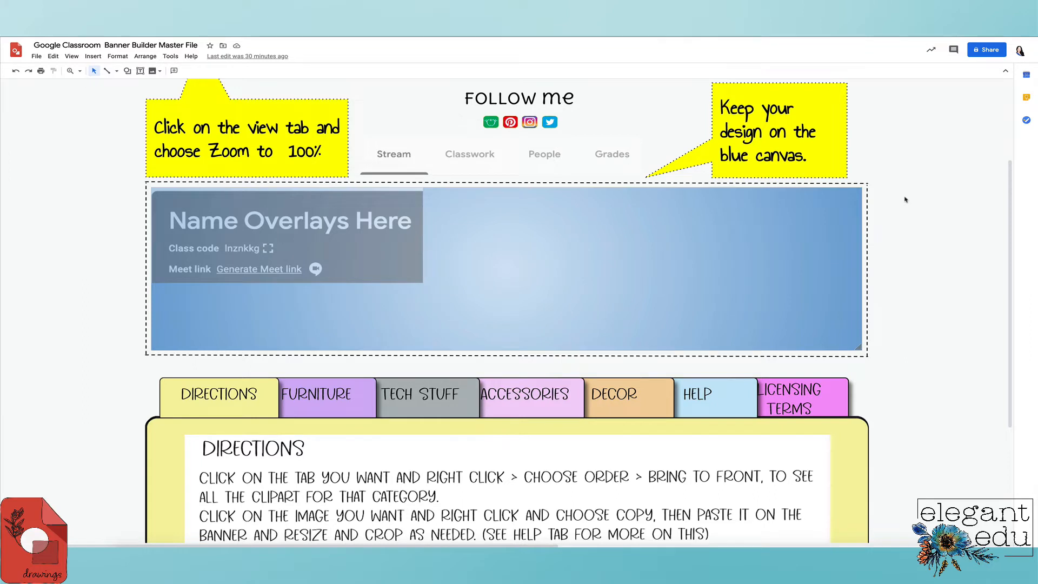
{"action": "scroll", "coordinate": [905, 200], "scroll_direction": "down", "scroll_amount": 1}
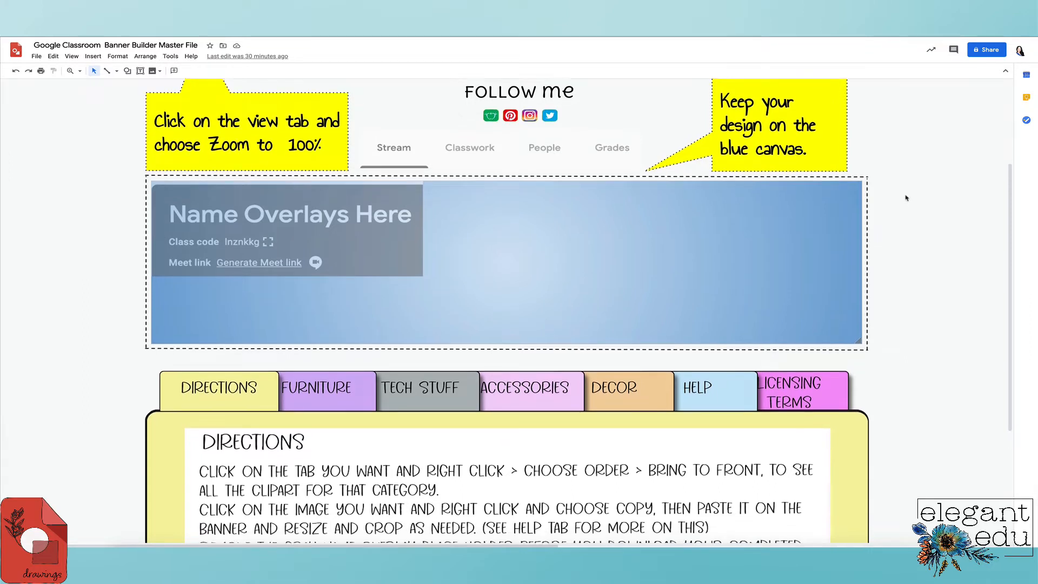
{"action": "scroll", "coordinate": [906, 198], "scroll_direction": "down", "scroll_amount": 1}
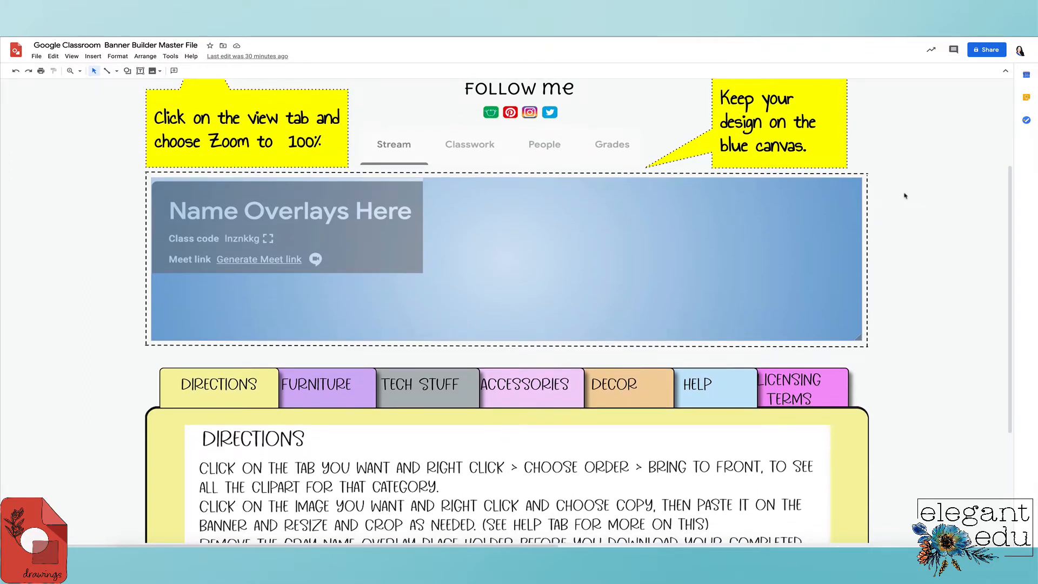
{"action": "scroll", "coordinate": [905, 203], "scroll_direction": "down", "scroll_amount": 3}
{"action": "scroll", "coordinate": [903, 194], "scroll_direction": "up", "scroll_amount": 4}
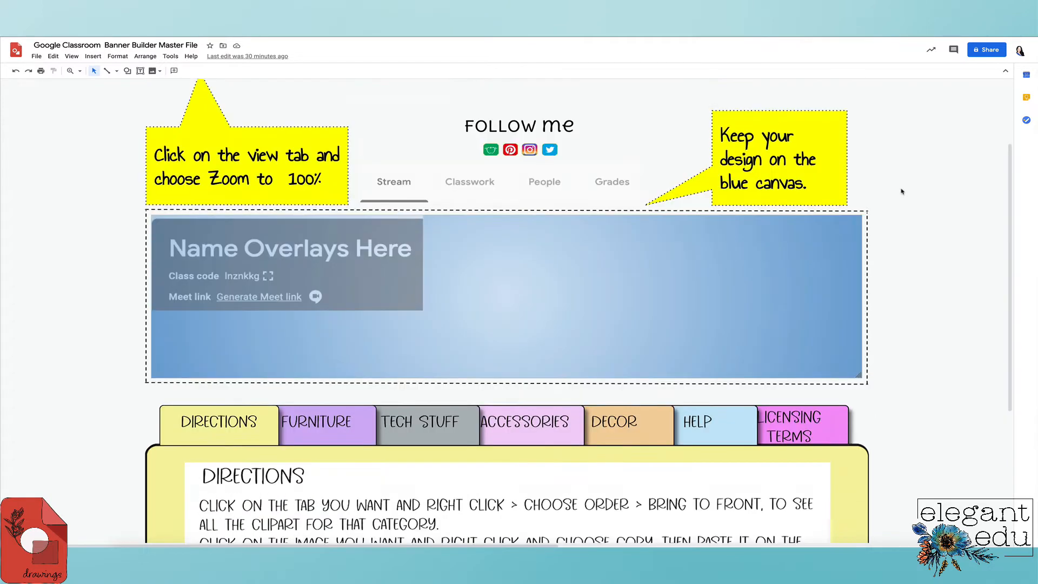
{"action": "scroll", "coordinate": [902, 192], "scroll_direction": "down", "scroll_amount": 3}
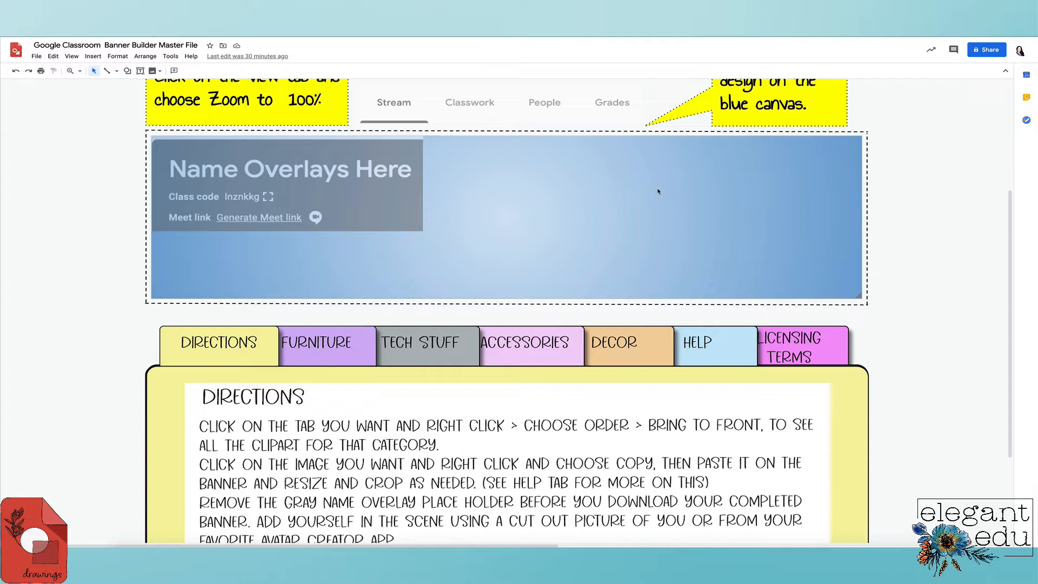
{"action": "right_click", "coordinate": [631, 196]}
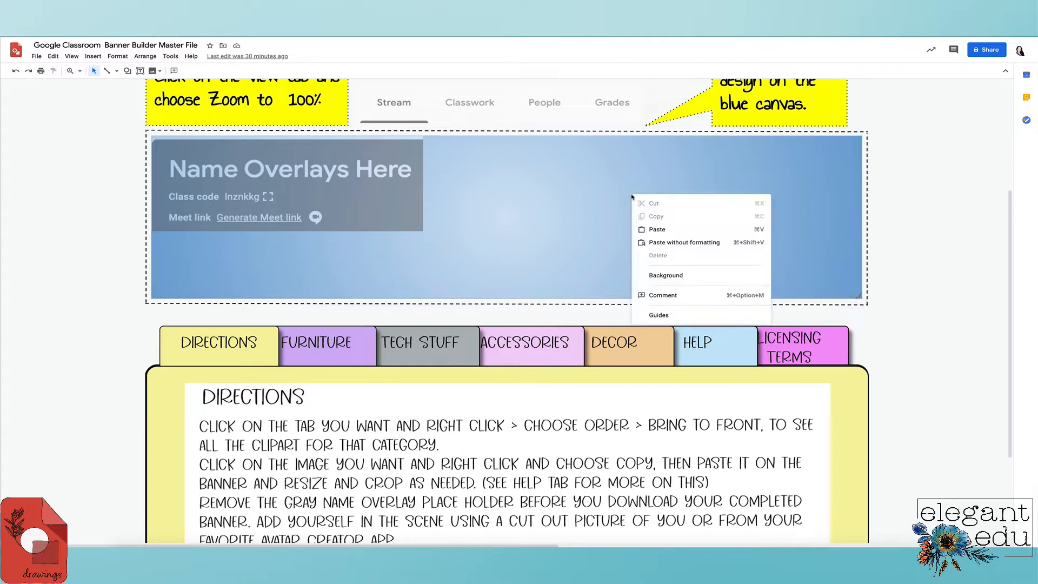
{"action": "mouse_move", "coordinate": [698, 280]}
{"action": "mouse_move", "coordinate": [748, 276]}
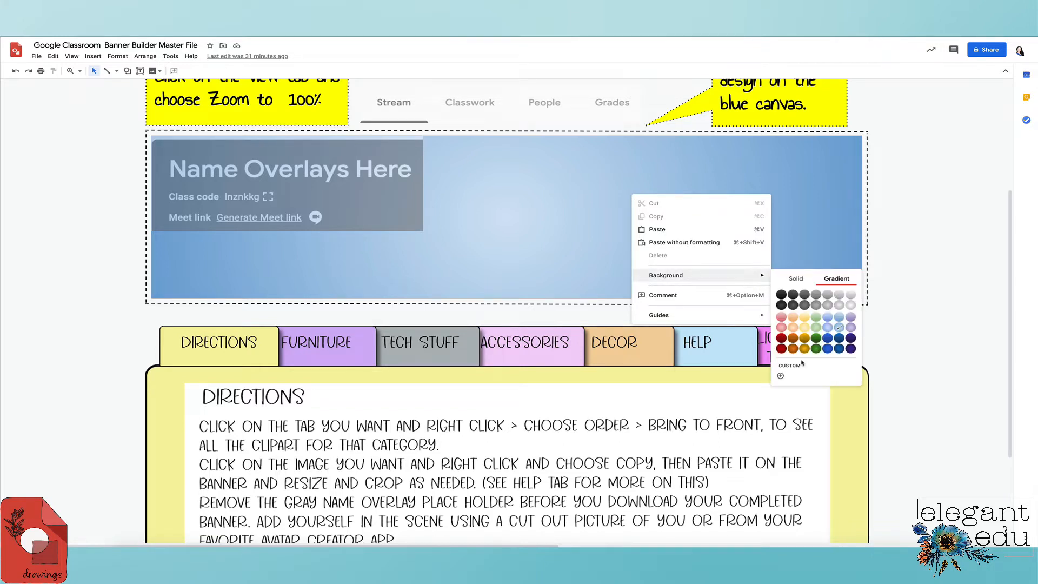
{"action": "left_click", "coordinate": [796, 279]}
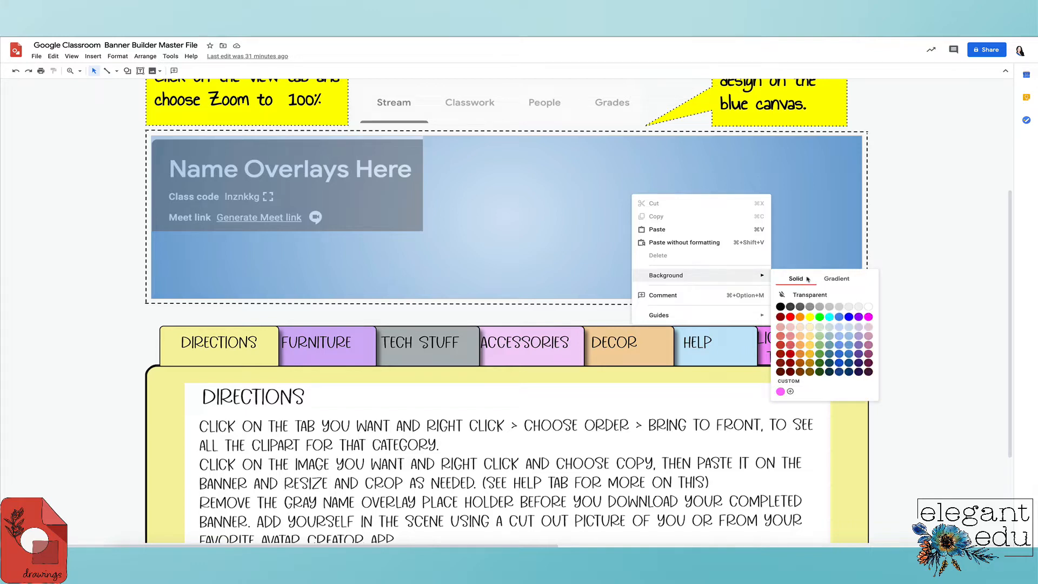
{"action": "left_click", "coordinate": [809, 383]}
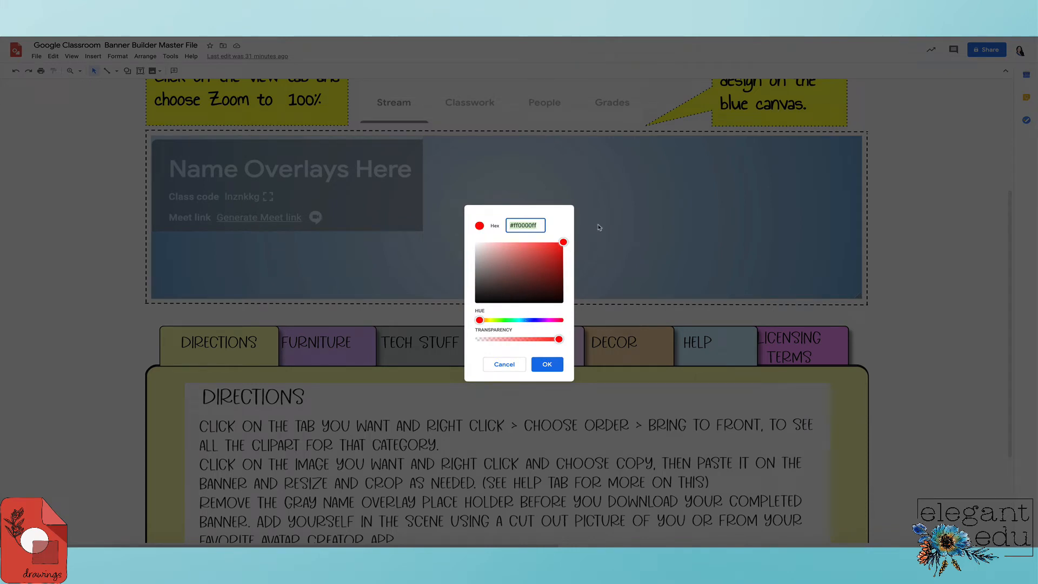
{"action": "left_click", "coordinate": [497, 366]}
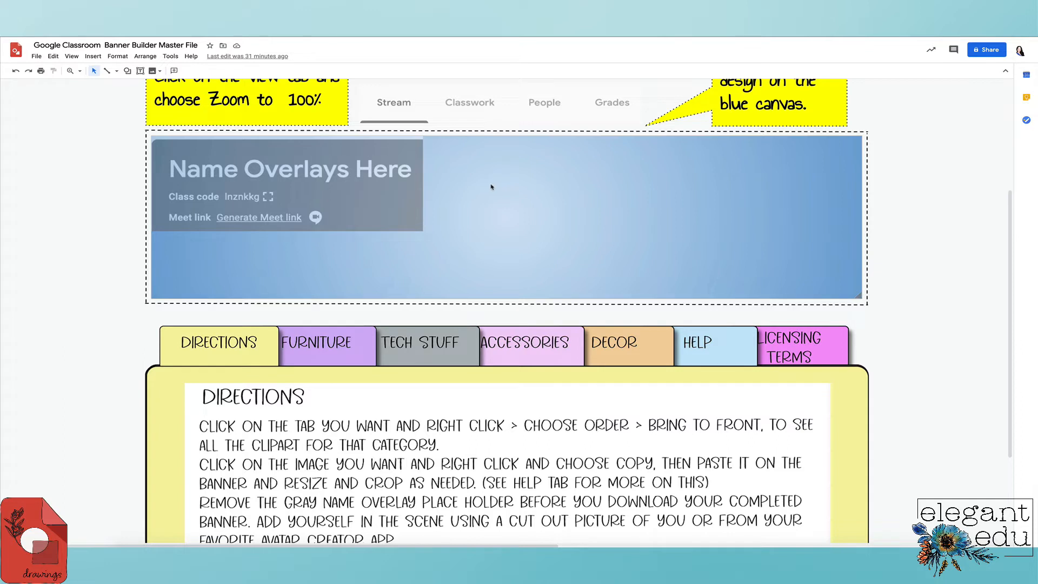
- Bring the Furniture tab group to the front of the stacked category tabs below the banner canvas
{"action": "left_click", "coordinate": [359, 346]}
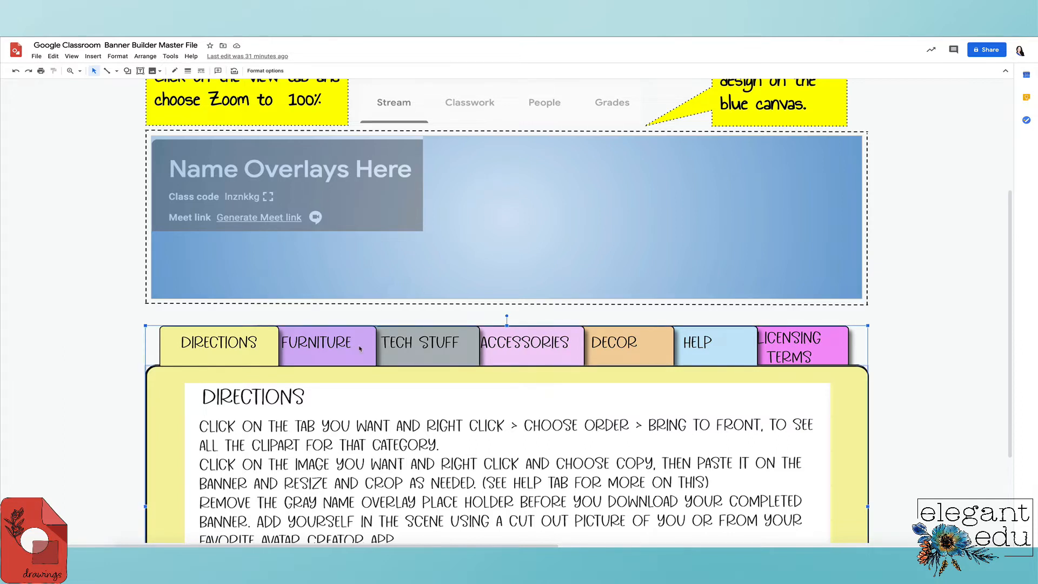
{"action": "right_click", "coordinate": [354, 349]}
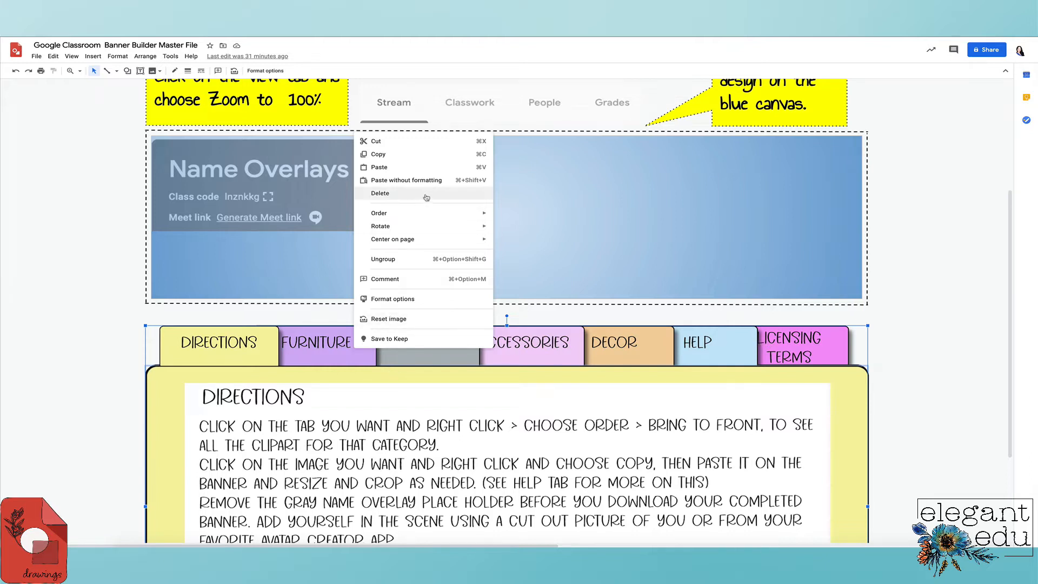
{"action": "right_click", "coordinate": [331, 346]}
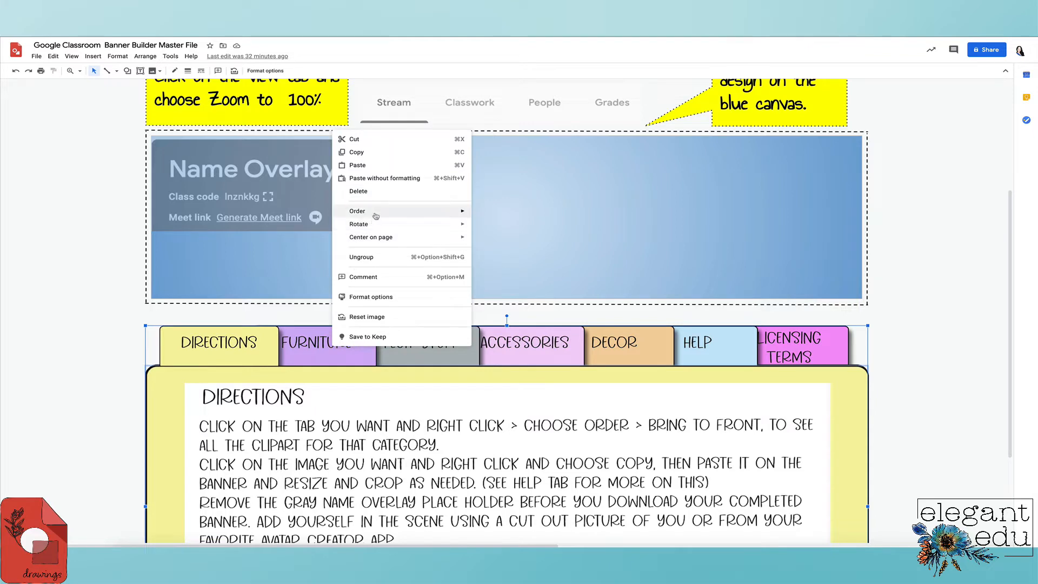
{"action": "mouse_move", "coordinate": [379, 216]}
{"action": "left_click", "coordinate": [501, 215]}
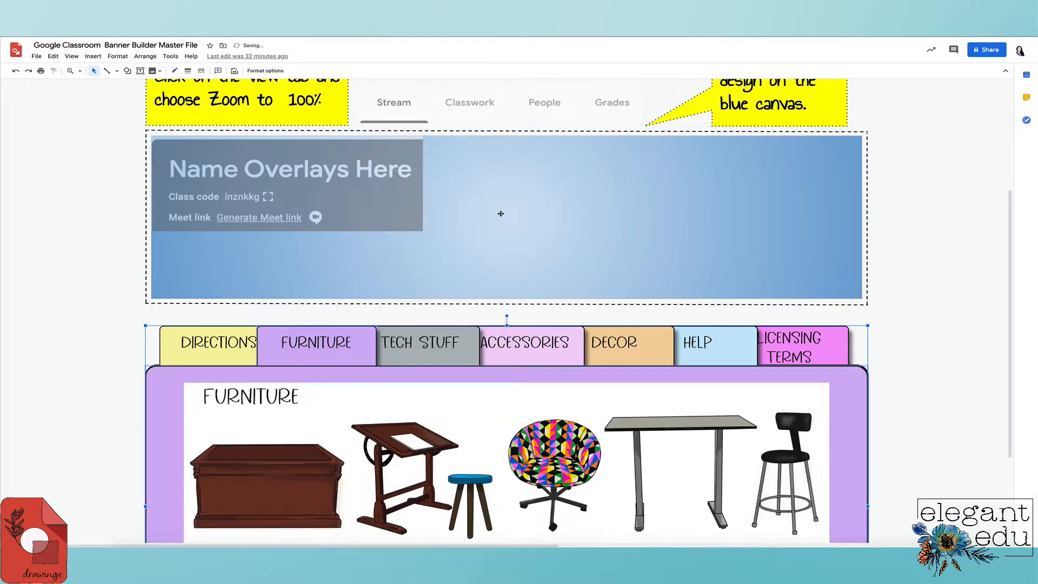
- Bring the Tech Stuff tab group to the front of the stacked category tabs below the banner canvas
{"action": "scroll", "coordinate": [927, 297], "scroll_direction": "down", "scroll_amount": 3}
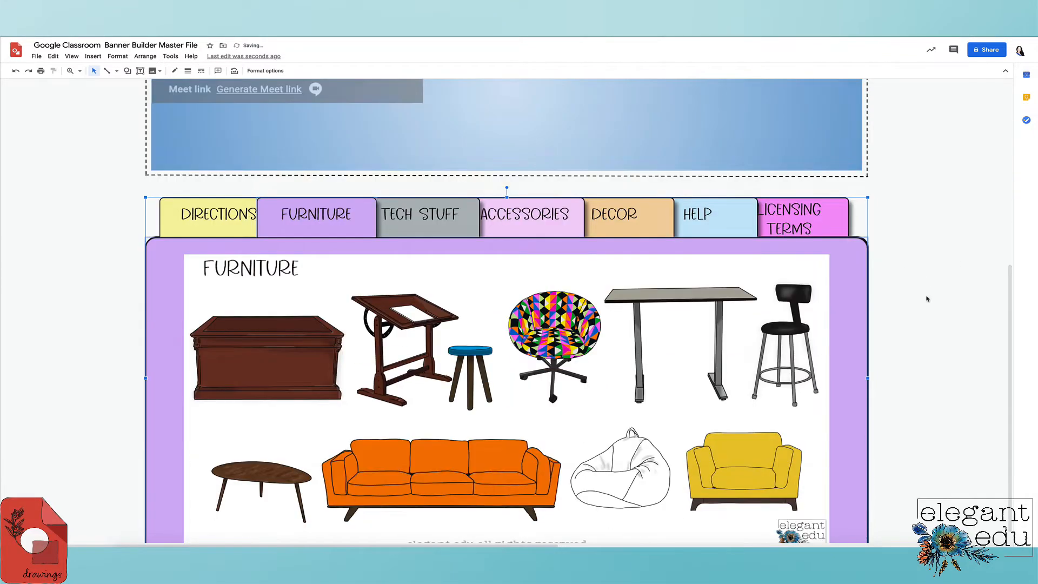
{"action": "scroll", "coordinate": [925, 298], "scroll_direction": "up", "scroll_amount": 2}
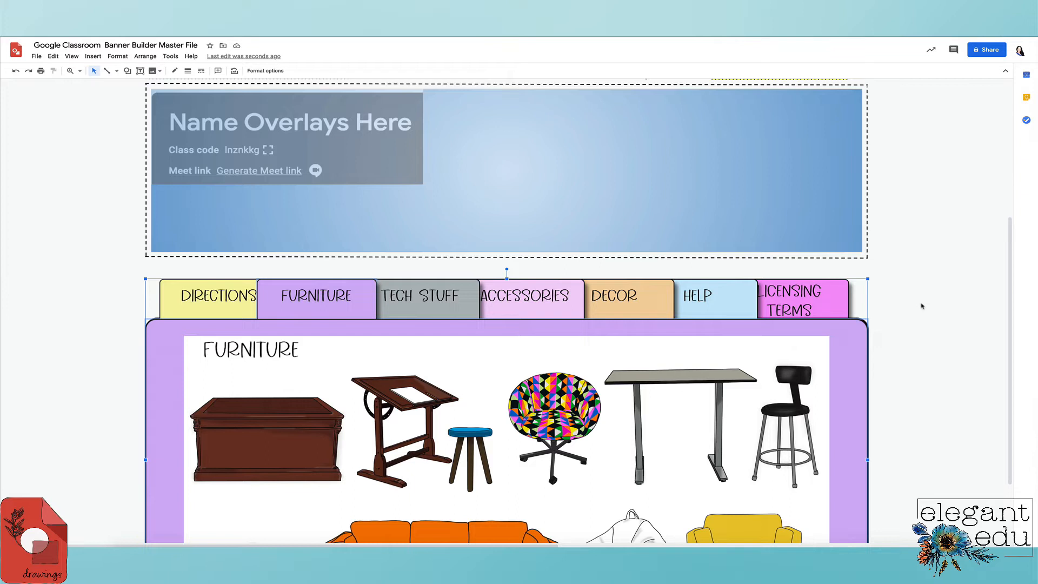
{"action": "right_click", "coordinate": [435, 295]}
{"action": "mouse_move", "coordinate": [483, 377]}
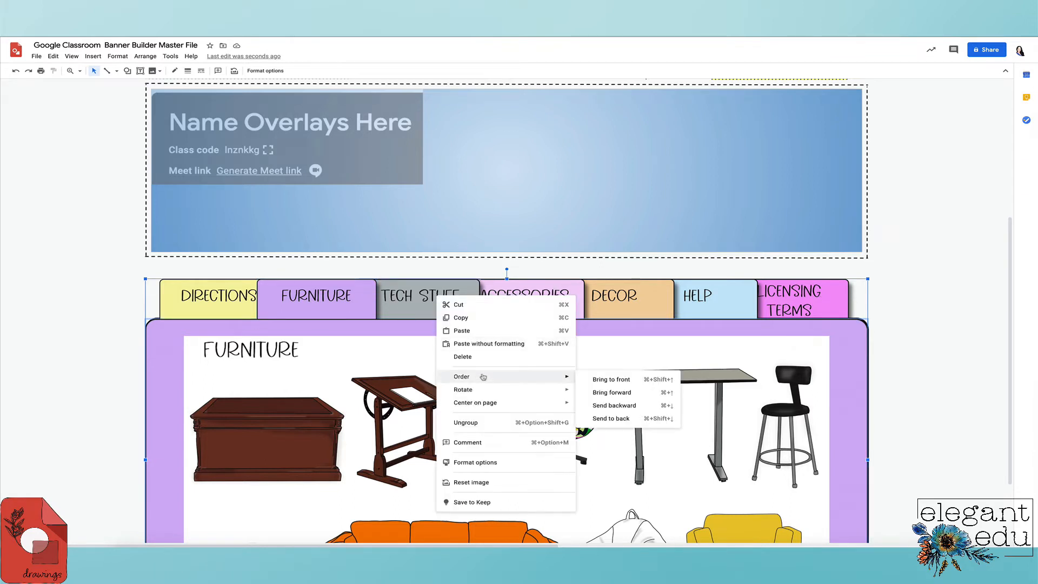
{"action": "left_click", "coordinate": [626, 379]}
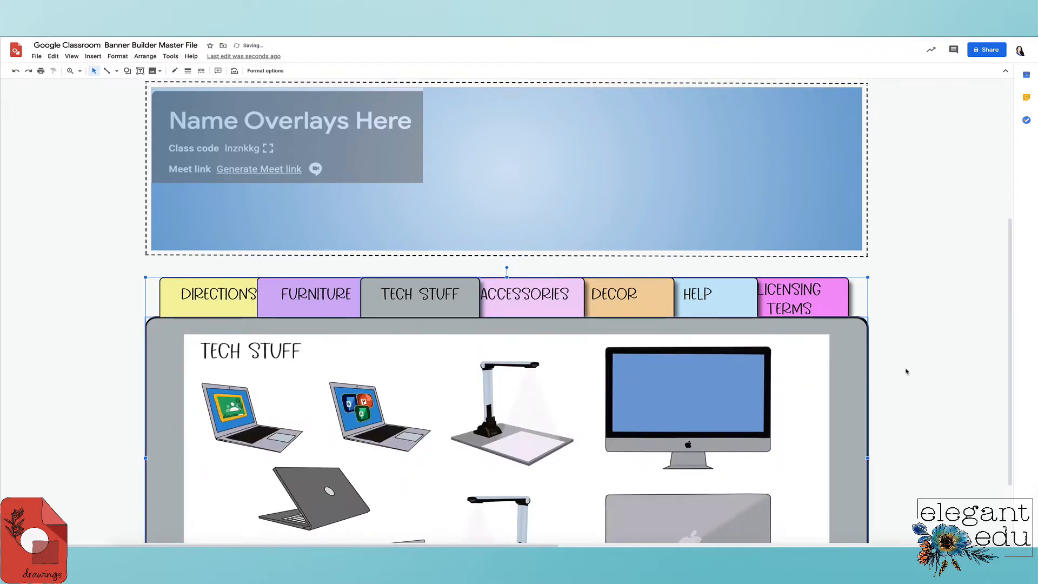
- Select the laptop with the Google Classroom logo inside the Tech Stuff group
{"action": "scroll", "coordinate": [904, 370], "scroll_direction": "down", "scroll_amount": 1}
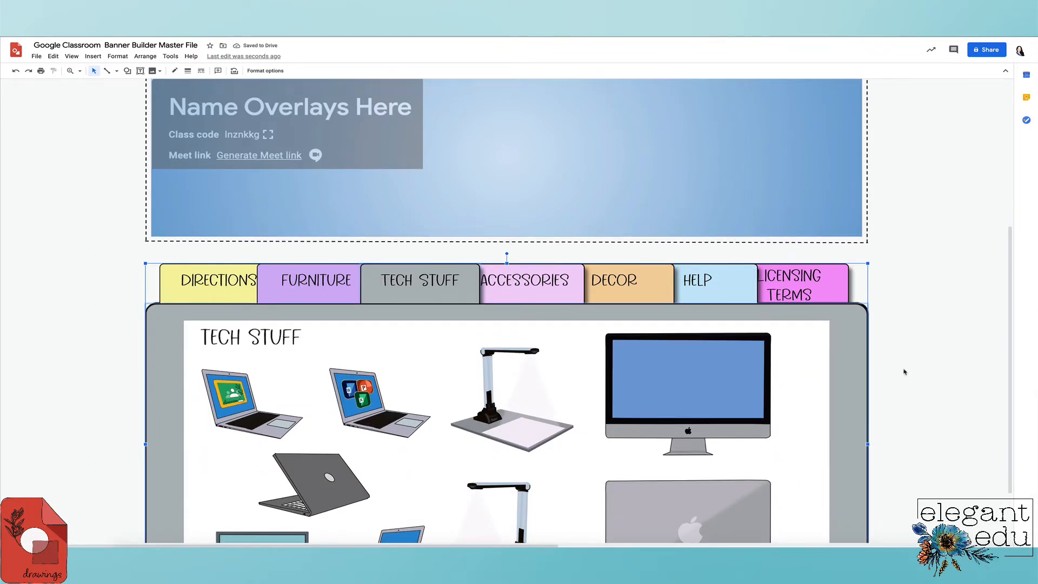
{"action": "scroll", "coordinate": [905, 372], "scroll_direction": "down", "scroll_amount": 3}
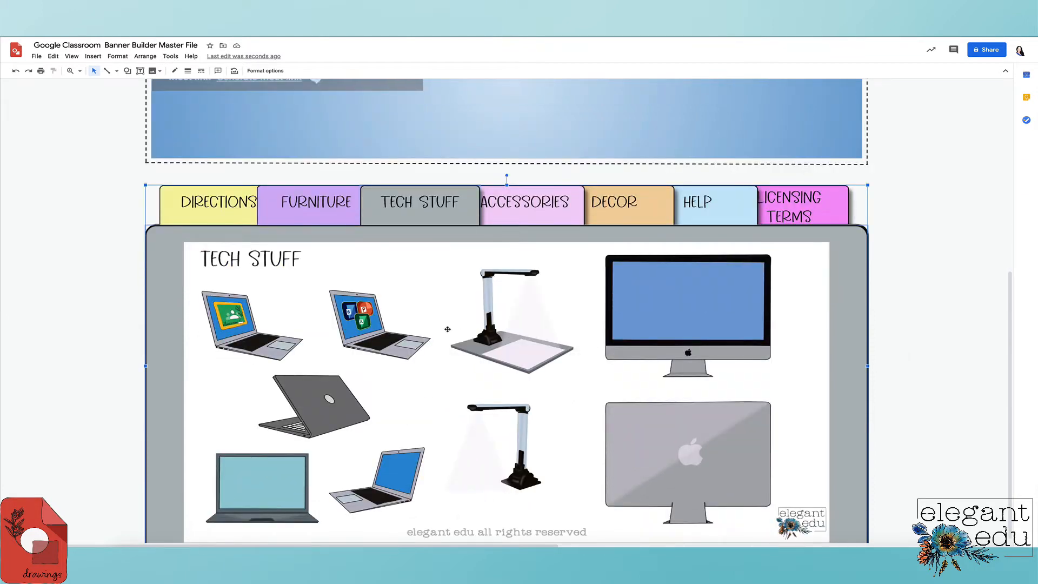
{"action": "scroll", "coordinate": [460, 353], "scroll_direction": "down", "scroll_amount": 1}
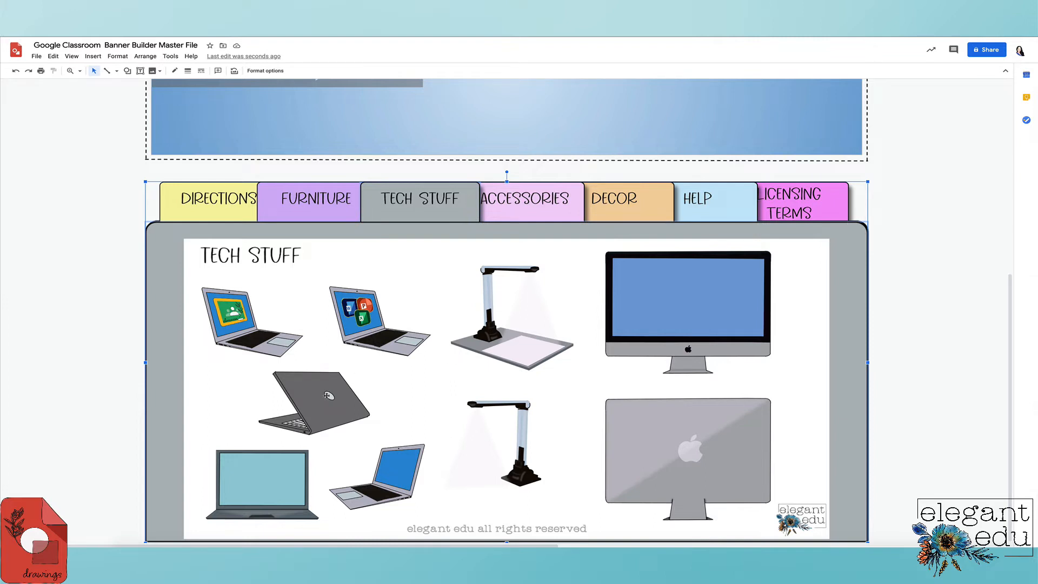
{"action": "left_click", "coordinate": [238, 327]}
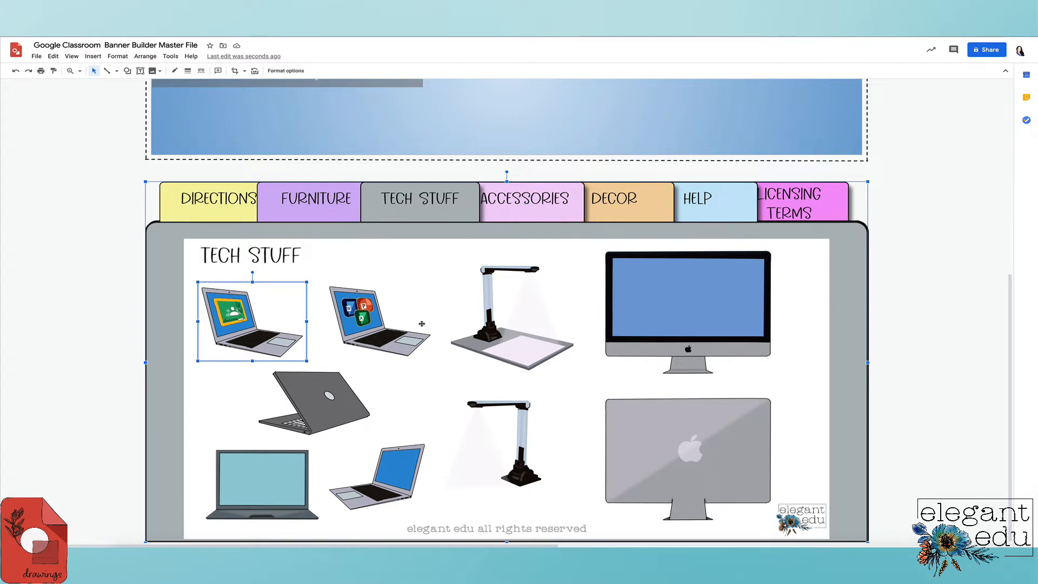
{"action": "scroll", "coordinate": [453, 316], "scroll_direction": "up", "scroll_amount": 1}
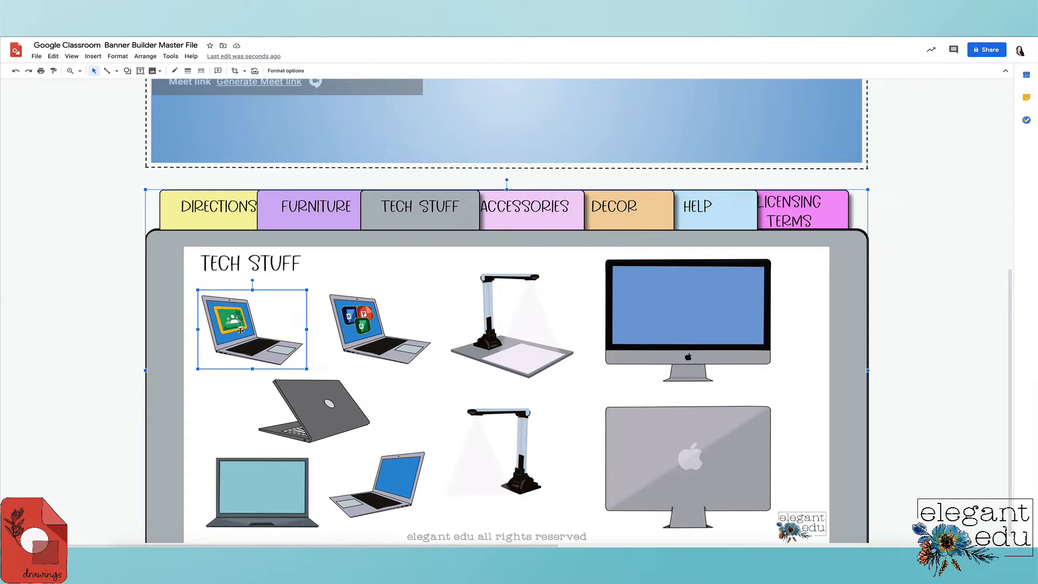
{"action": "key", "text": "ctrl+d"}
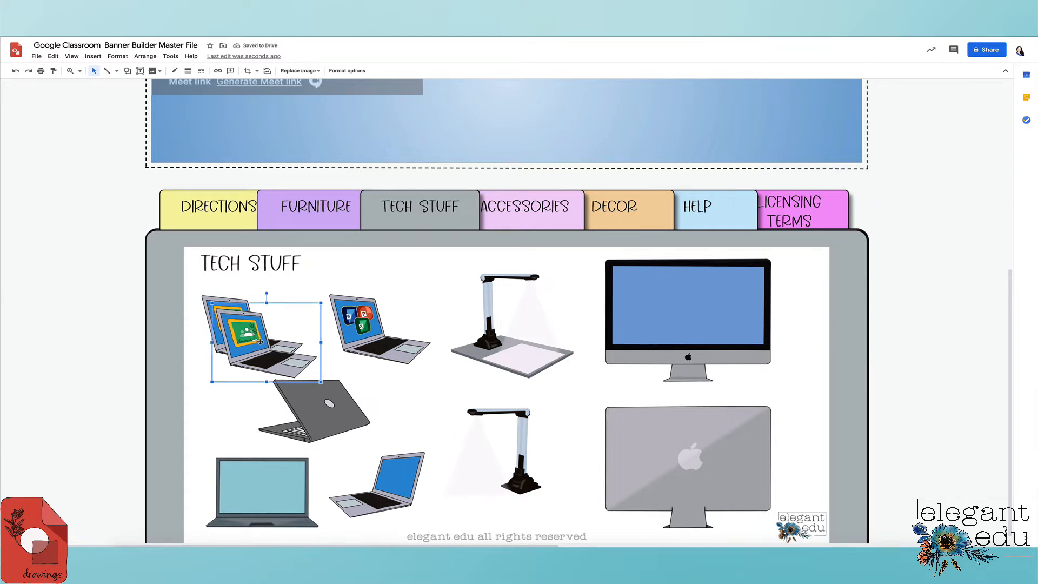
{"action": "key", "text": "ctrl+z"}
{"action": "right_click", "coordinate": [242, 318]}
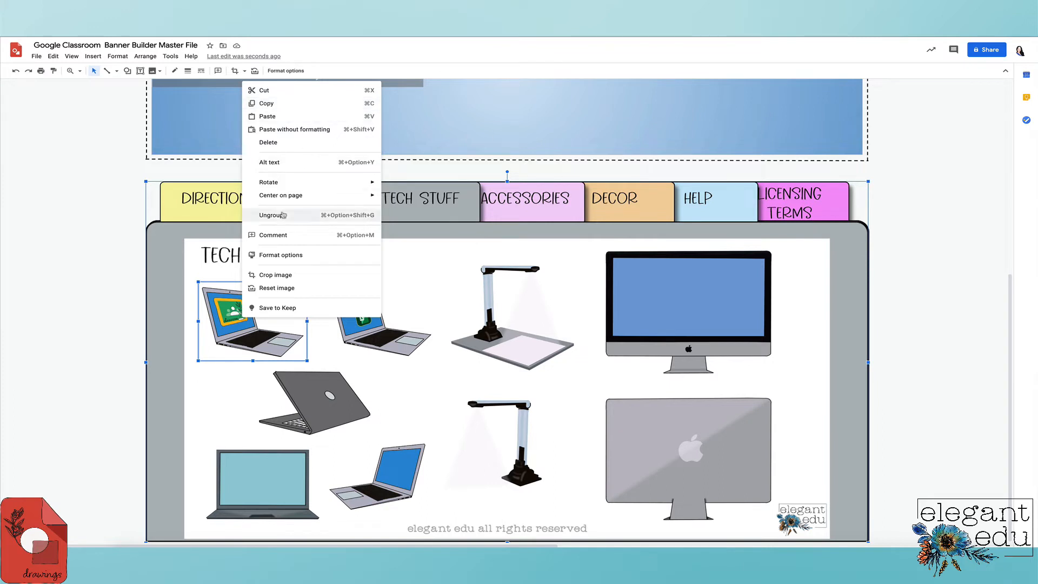
{"action": "left_click", "coordinate": [254, 340]}
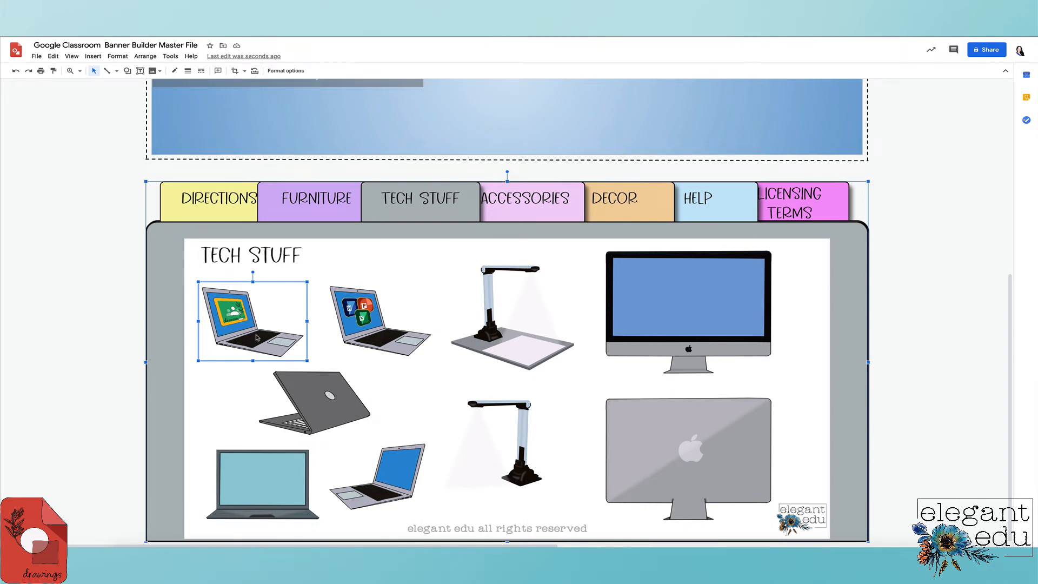
- Duplicate the Google Classroom laptop and place the copy on the blue canvas just beyond the name overlay
{"action": "key", "text": "ctrl+d"}
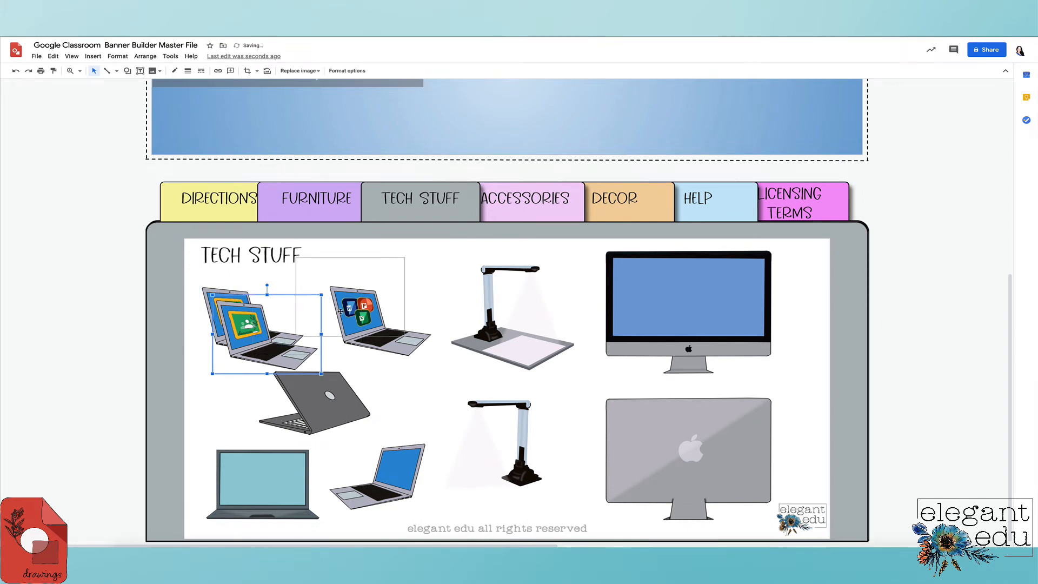
{"action": "left_click_drag", "start_coordinate": [257, 338], "coordinate": [409, 209]}
{"action": "left_click_drag", "start_coordinate": [409, 209], "coordinate": [506, 111]}
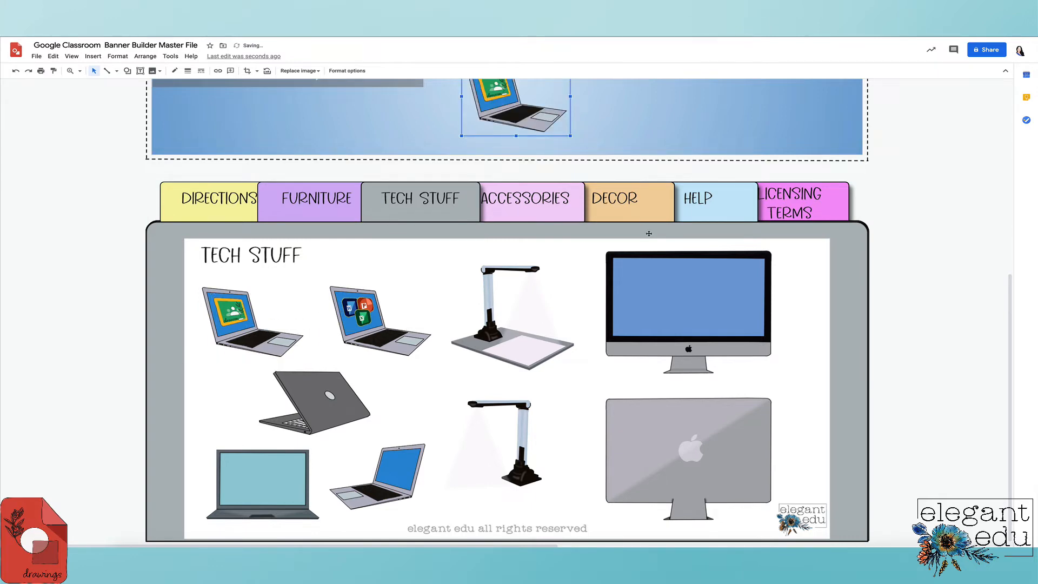
{"action": "scroll", "coordinate": [648, 233], "scroll_direction": "up", "scroll_amount": 5}
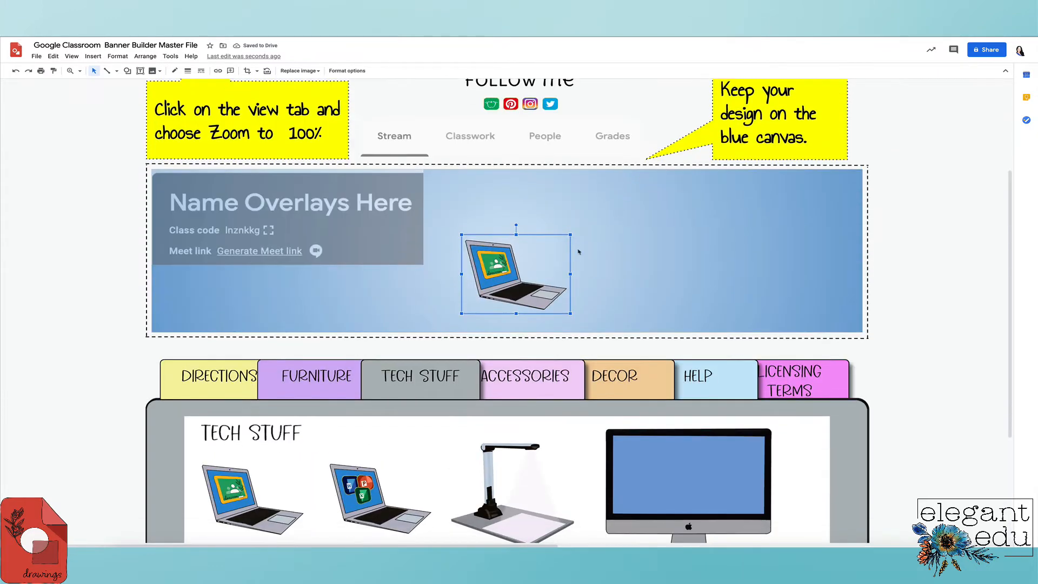
{"action": "left_click_drag", "start_coordinate": [511, 282], "coordinate": [507, 266]}
{"action": "scroll", "coordinate": [606, 268], "scroll_direction": "down", "scroll_amount": 1}
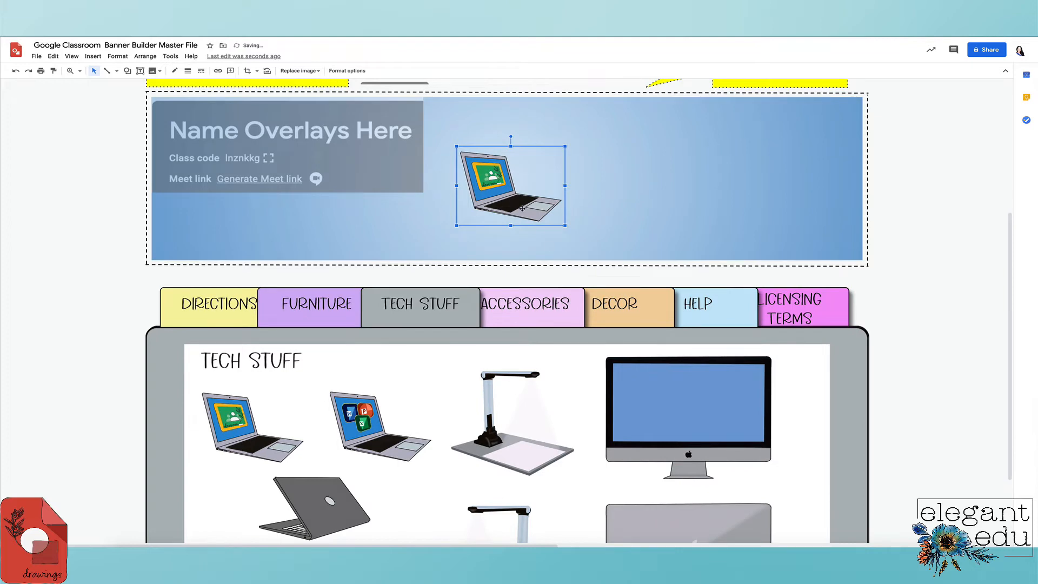
- Shift the original Google Classroom laptop slightly within the Tech Stuff group, and deselect it
{"action": "left_click", "coordinate": [296, 409]}
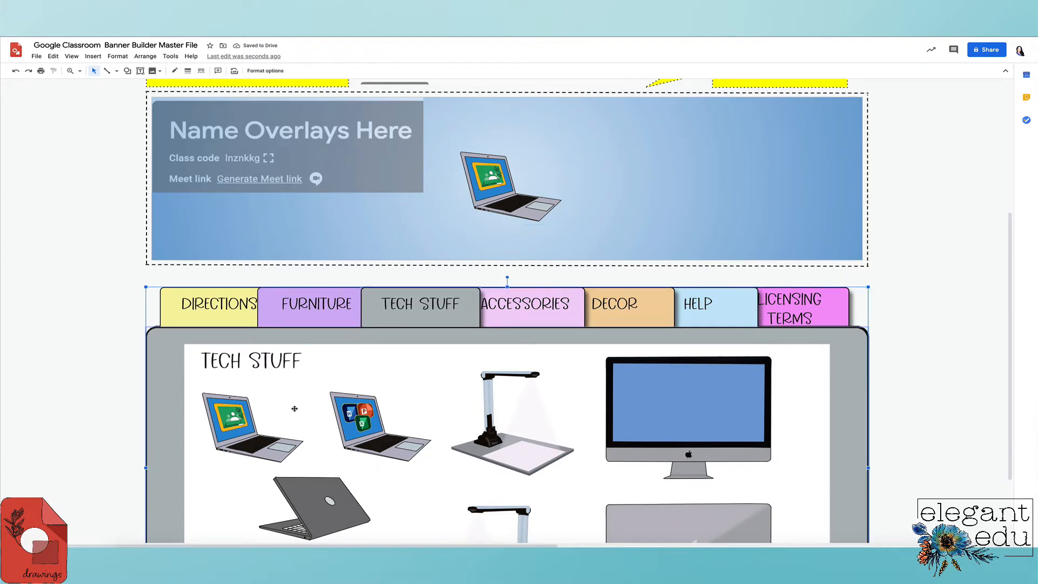
{"action": "left_click", "coordinate": [269, 425]}
{"action": "mouse_move", "coordinate": [245, 429]}
{"action": "left_mouse_down"}
{"action": "mouse_move", "coordinate": [263, 373]}
{"action": "mouse_move", "coordinate": [249, 427]}
{"action": "left_mouse_up"}
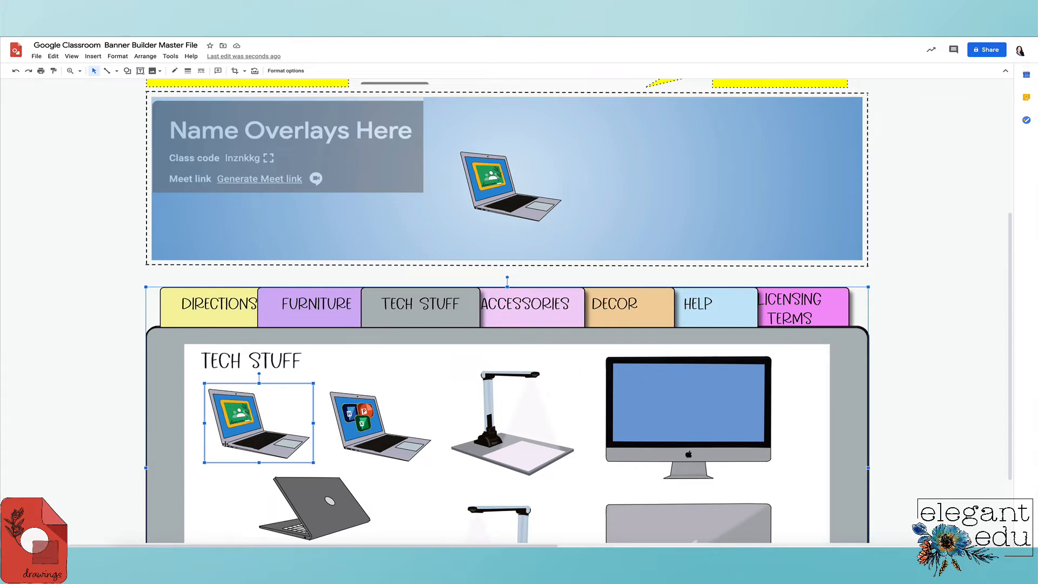
{"action": "left_click_drag", "start_coordinate": [236, 434], "coordinate": [239, 430]}
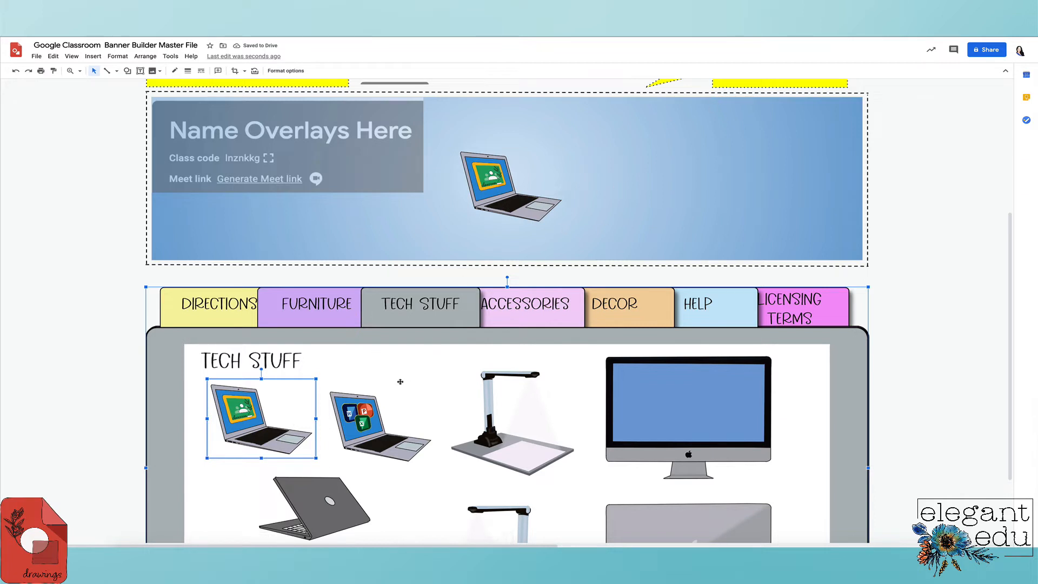
{"action": "left_click_drag", "start_coordinate": [271, 405], "coordinate": [267, 411]}
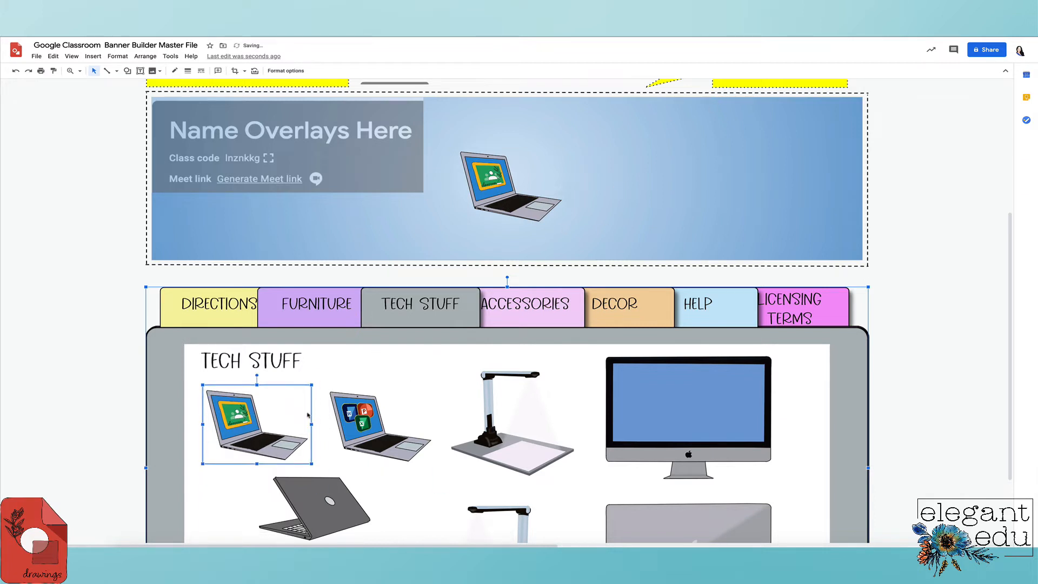
{"action": "key", "text": "Escape"}
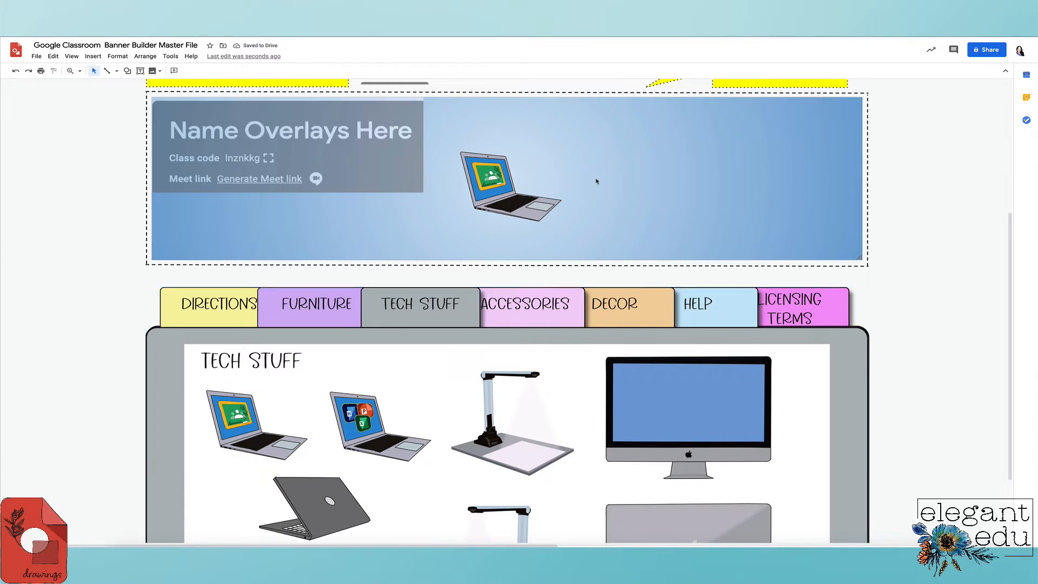
- Enlarge the laptop copy on the blue canvas to nearly the canvas's height, with its screen at the name overlay's edge
{"action": "left_click", "coordinate": [502, 193]}
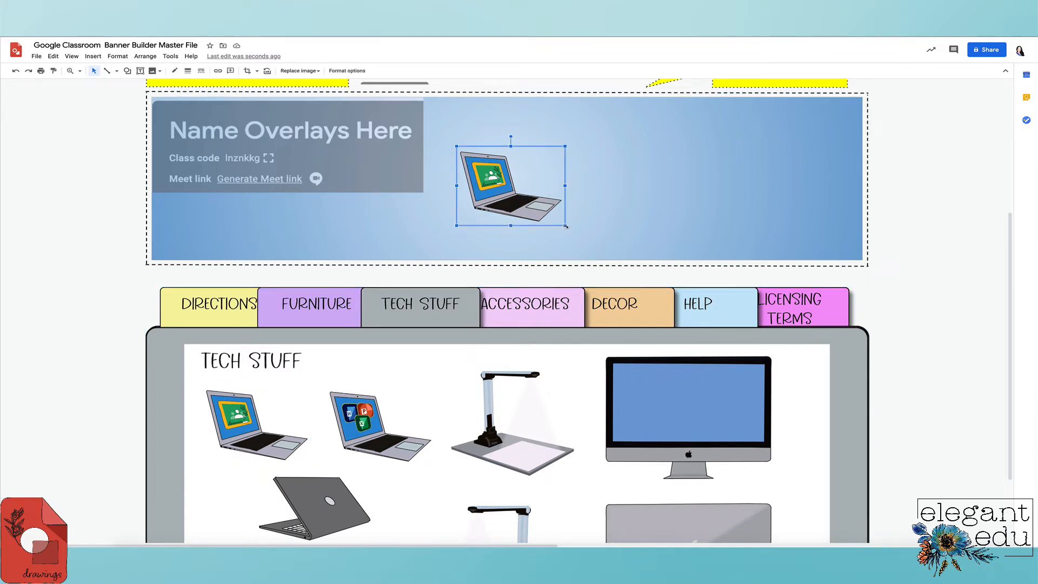
{"action": "left_click_drag", "start_coordinate": [554, 216], "coordinate": [645, 255]}
{"action": "left_click_drag", "start_coordinate": [541, 208], "coordinate": [499, 197]}
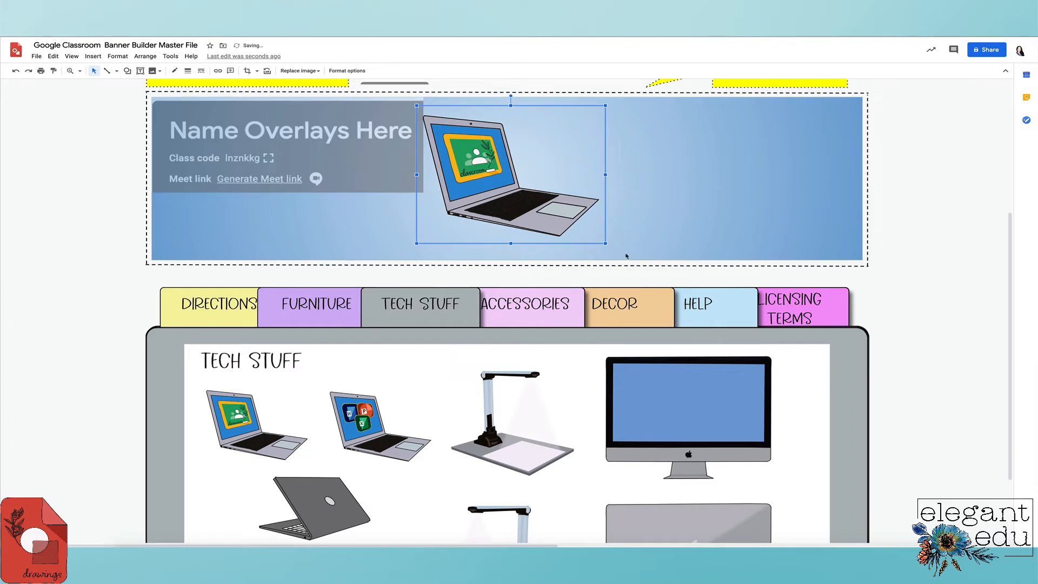
{"action": "left_click_drag", "start_coordinate": [605, 243], "coordinate": [623, 255]}
{"action": "left_click_drag", "start_coordinate": [557, 236], "coordinate": [534, 247]}
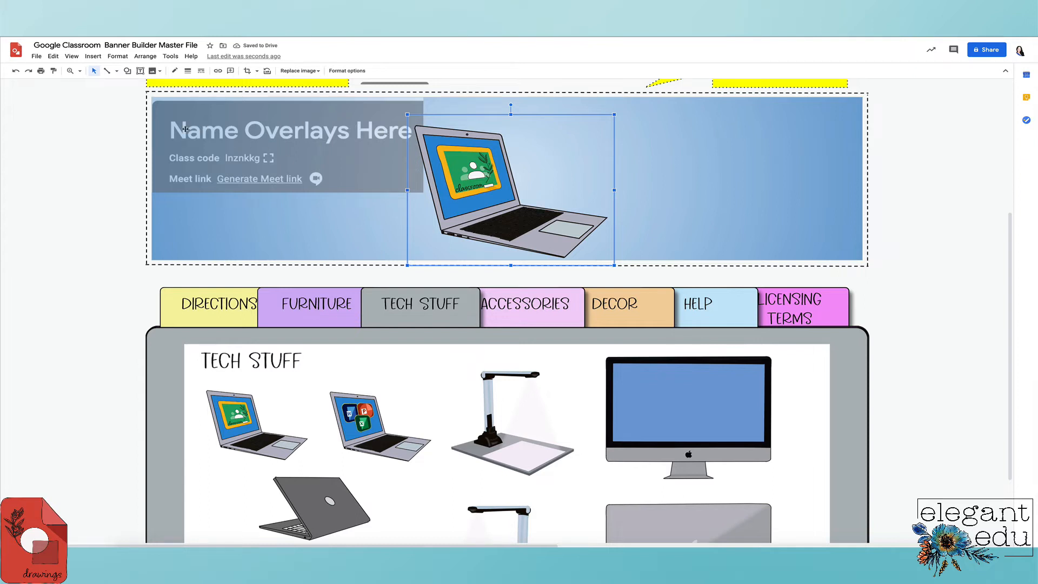
{"action": "key", "text": "Escape"}
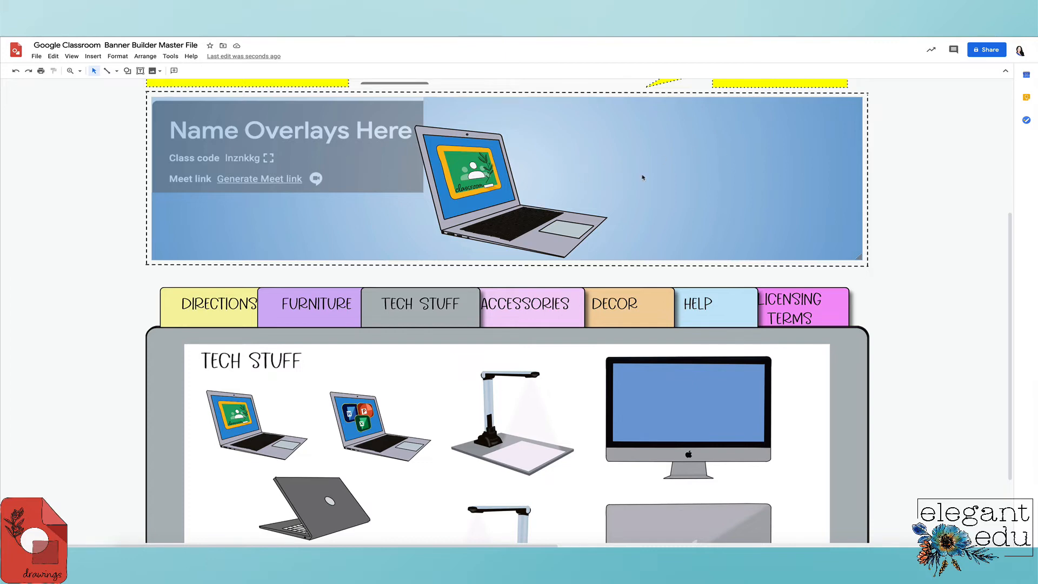
- Move the enlarged laptop into the right half of the blue canvas, clear of the name overlay
{"action": "scroll", "coordinate": [684, 178], "scroll_direction": "up", "scroll_amount": 1}
{"action": "scroll", "coordinate": [684, 179], "scroll_direction": "down", "scroll_amount": 1}
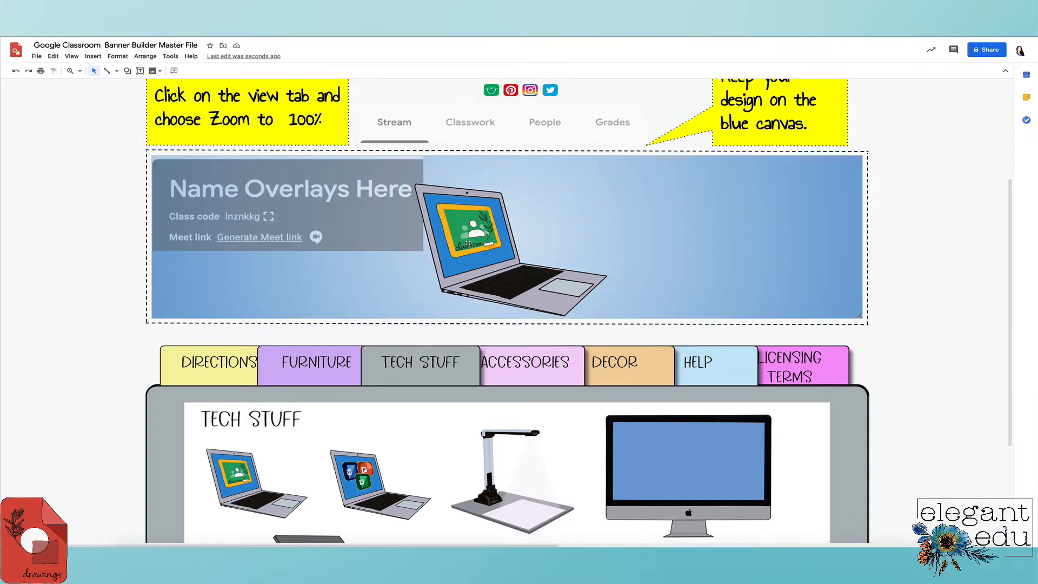
{"action": "left_click_drag", "start_coordinate": [466, 240], "coordinate": [595, 244]}
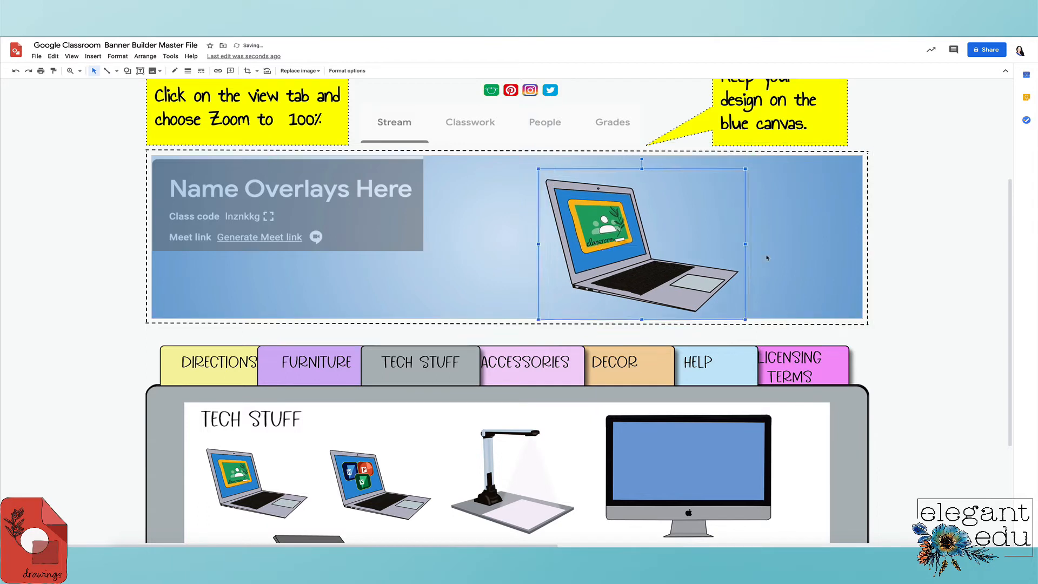
{"action": "left_click", "coordinate": [767, 257]}
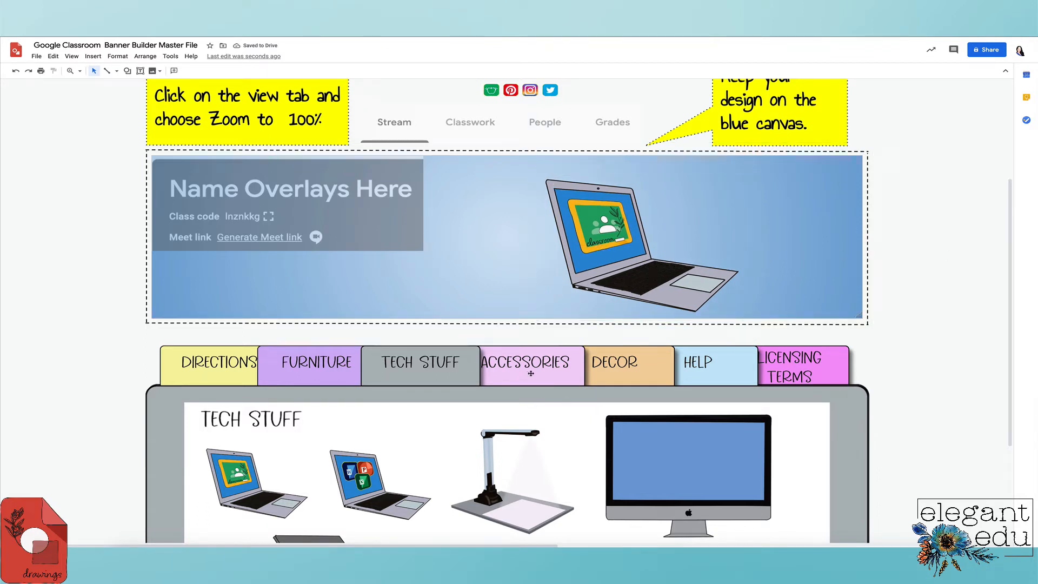
- Bring the Accessories tab group to the front of the category tabs and look over its clipart
{"action": "scroll", "coordinate": [529, 372], "scroll_direction": "down", "scroll_amount": 2}
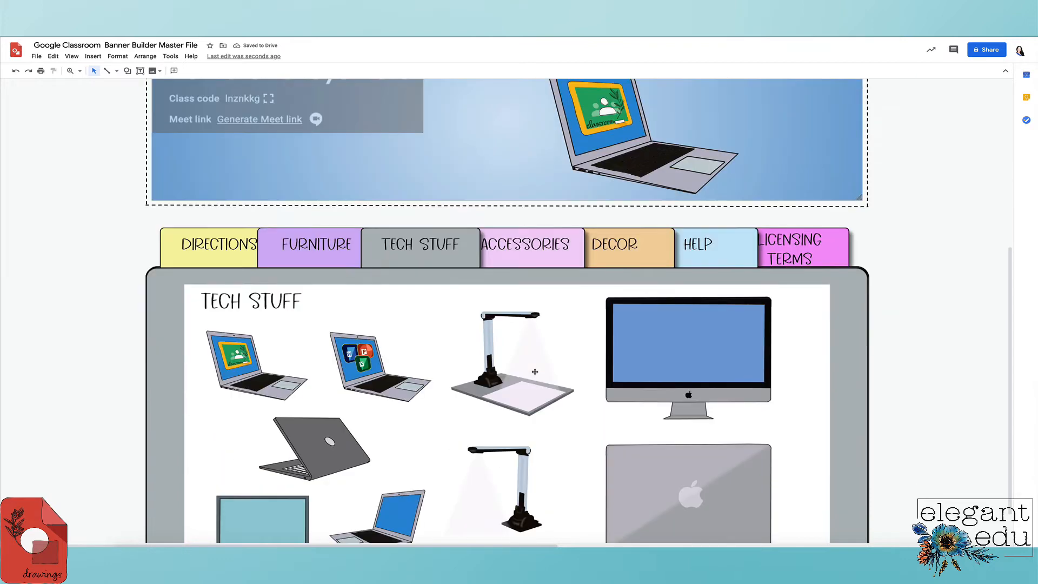
{"action": "scroll", "coordinate": [525, 254], "scroll_direction": "up", "scroll_amount": 1}
{"action": "left_click", "coordinate": [526, 265]}
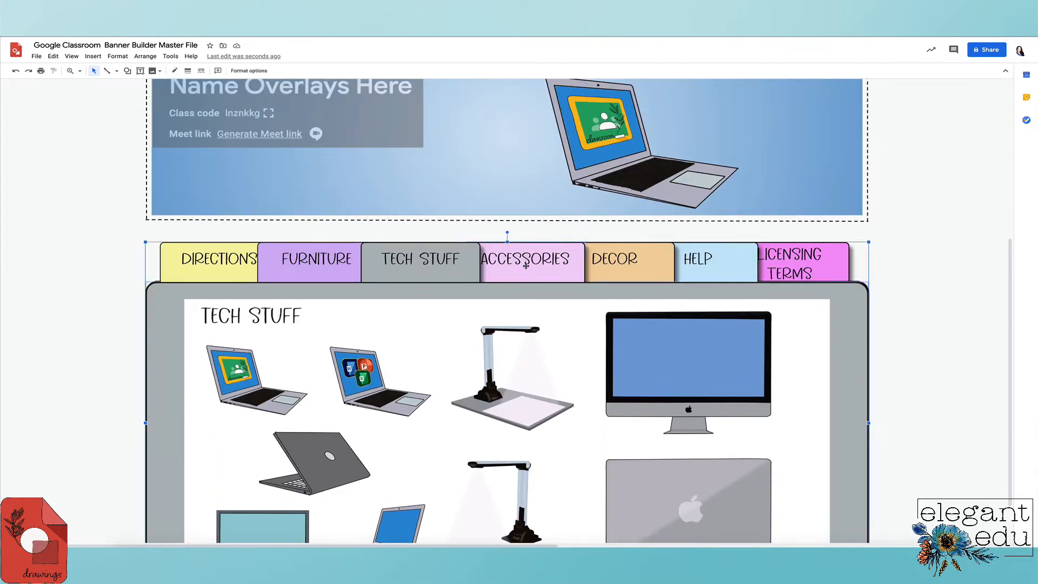
{"action": "right_click", "coordinate": [527, 268]}
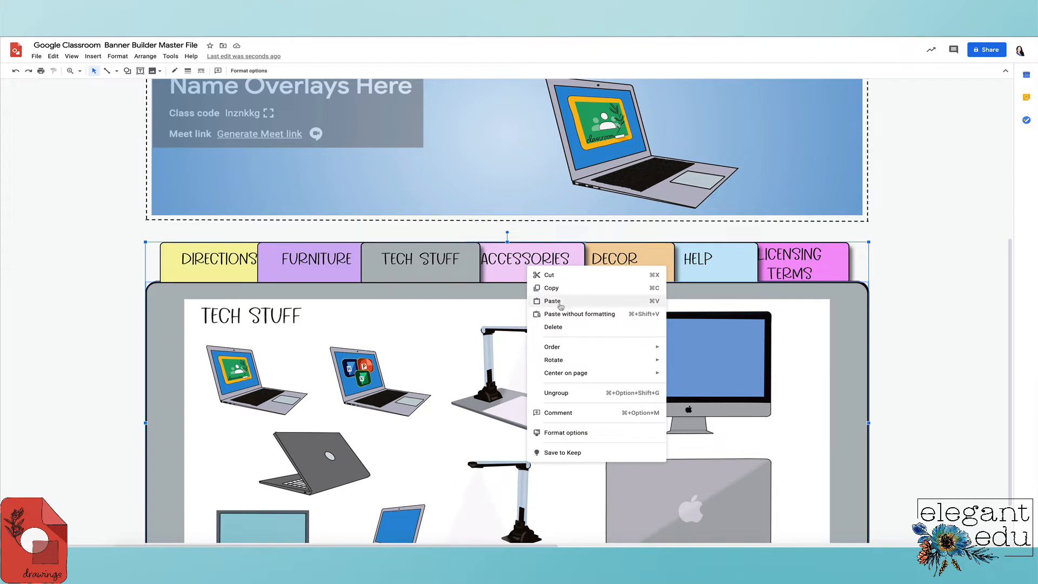
{"action": "mouse_move", "coordinate": [558, 347]}
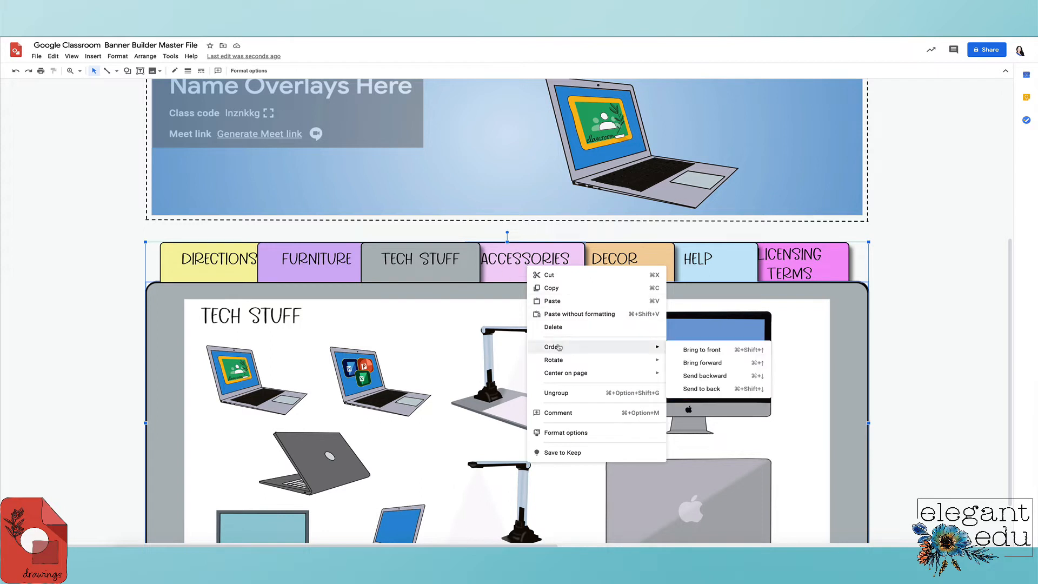
{"action": "left_click", "coordinate": [688, 349]}
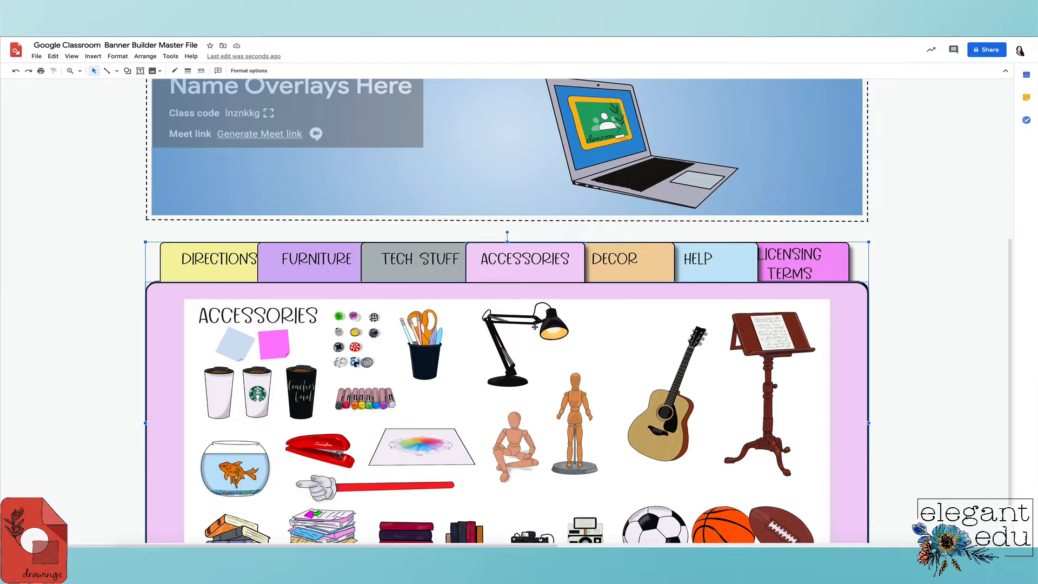
{"action": "scroll", "coordinate": [639, 410], "scroll_direction": "down", "scroll_amount": 2}
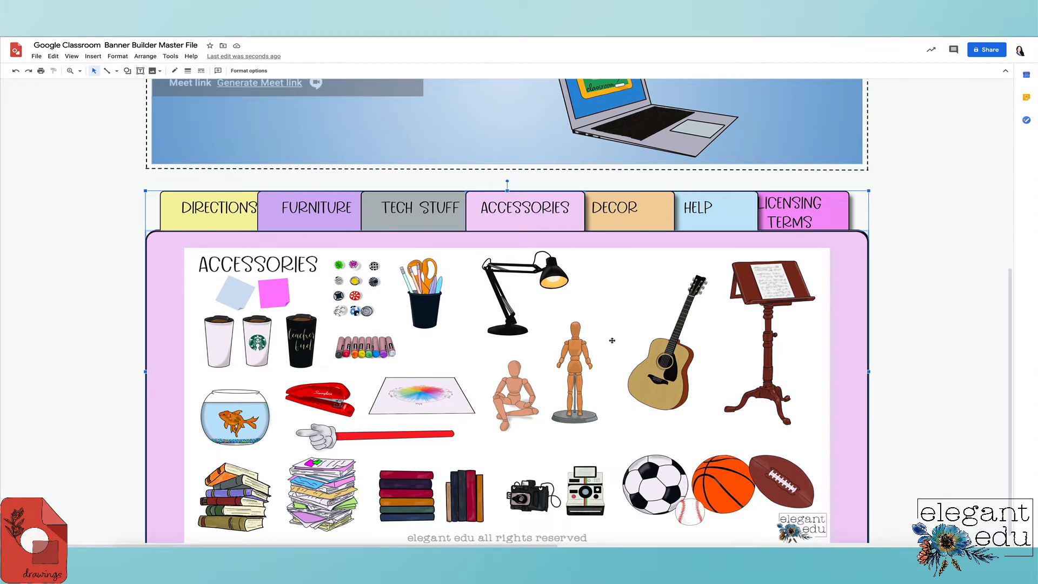
{"action": "scroll", "coordinate": [612, 340], "scroll_direction": "up", "scroll_amount": 3}
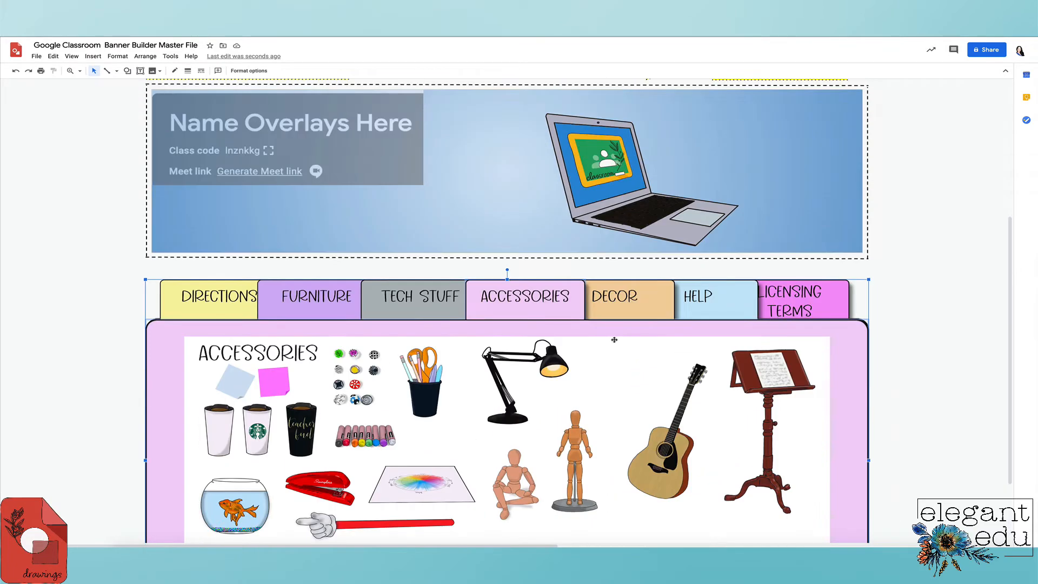
- Duplicate the color wheel paper from the Accessories clipart and place the copy at the laptop's lower-right corner on the blue canvas
{"action": "scroll", "coordinate": [614, 340], "scroll_direction": "down", "scroll_amount": 2}
{"action": "scroll", "coordinate": [614, 339], "scroll_direction": "down", "scroll_amount": 1}
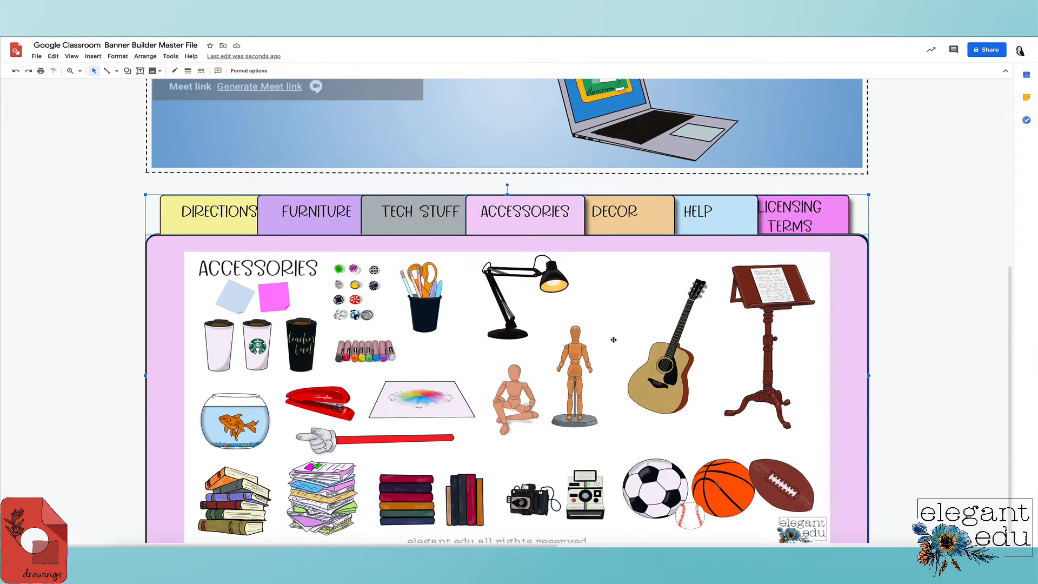
{"action": "scroll", "coordinate": [613, 340], "scroll_direction": "up", "scroll_amount": 3}
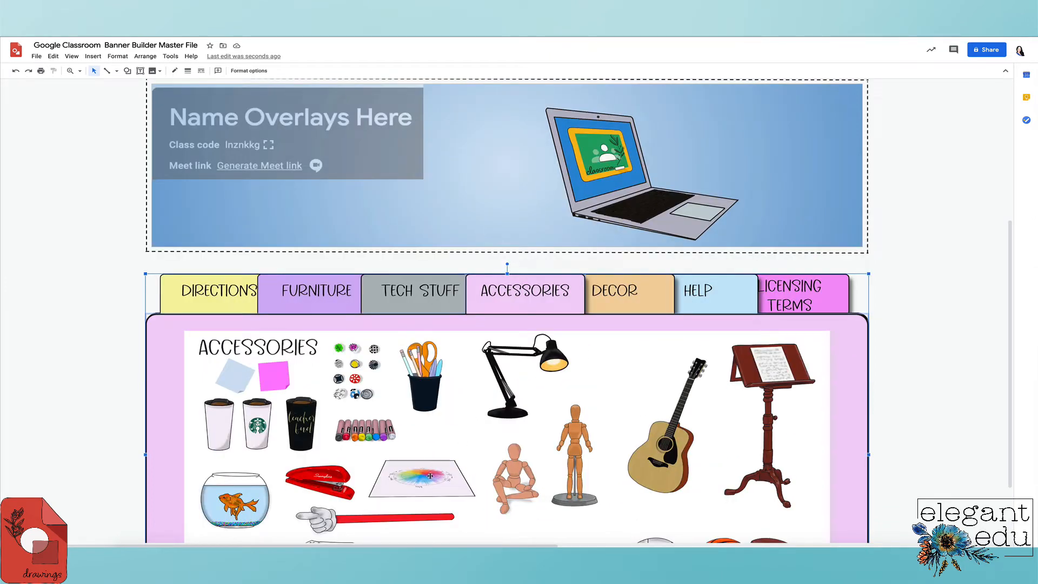
{"action": "left_click", "coordinate": [430, 476]}
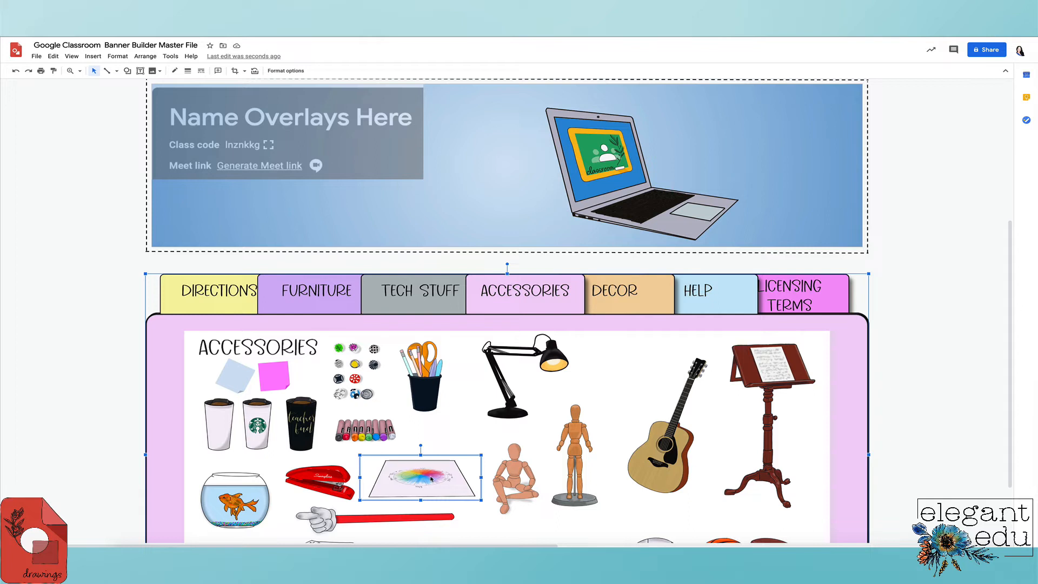
{"action": "key", "text": "ctrl+d"}
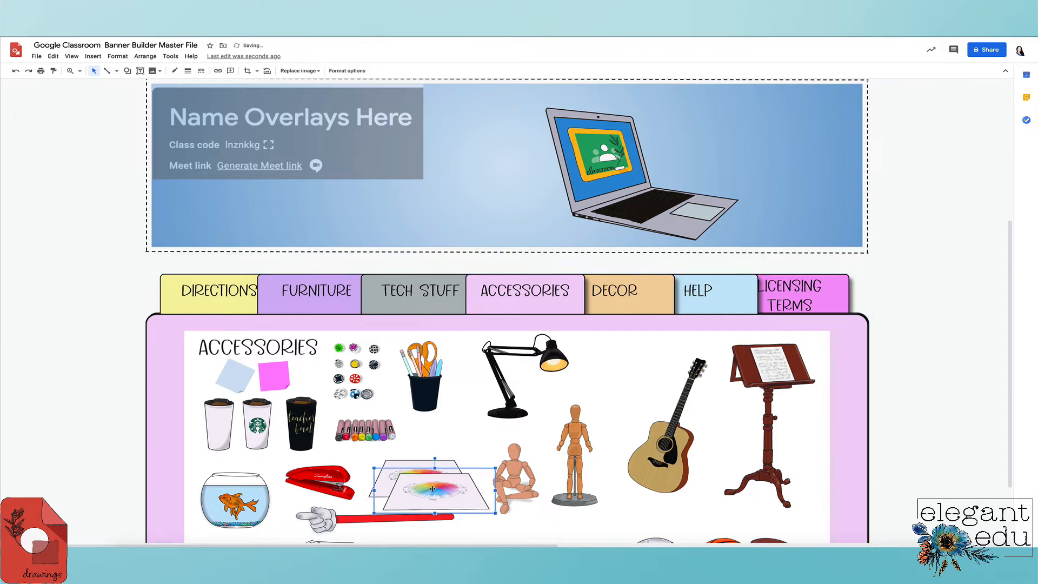
{"action": "left_click_drag", "start_coordinate": [432, 488], "coordinate": [757, 215]}
- Move the laptop left on the blue canvas, and bring the color wheel paper over until it overlaps the laptop's front-right corner
{"action": "left_click", "coordinate": [645, 198]}
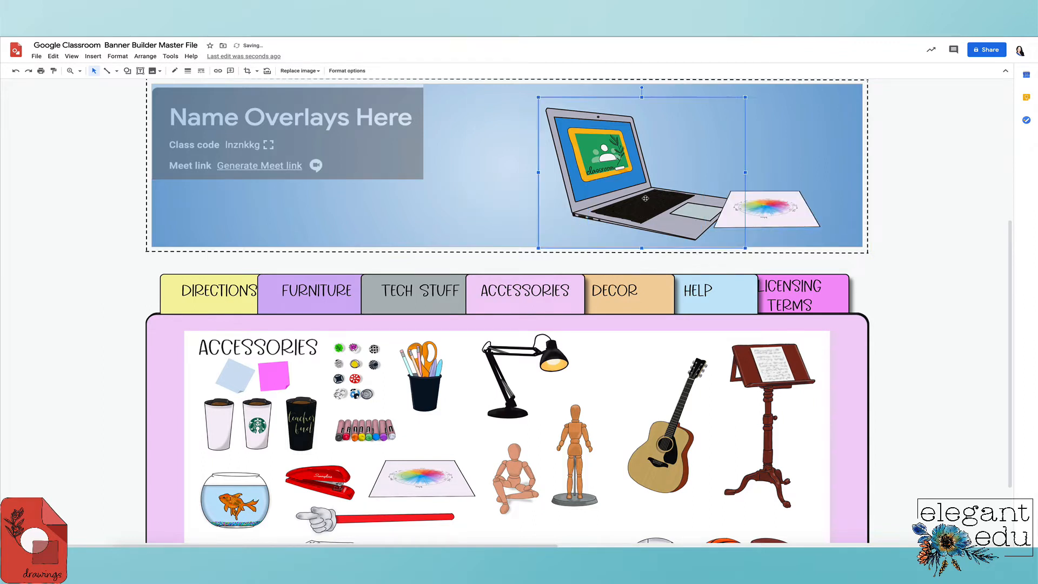
{"action": "left_click_drag", "start_coordinate": [645, 198], "coordinate": [610, 191]}
{"action": "left_click", "coordinate": [745, 220]}
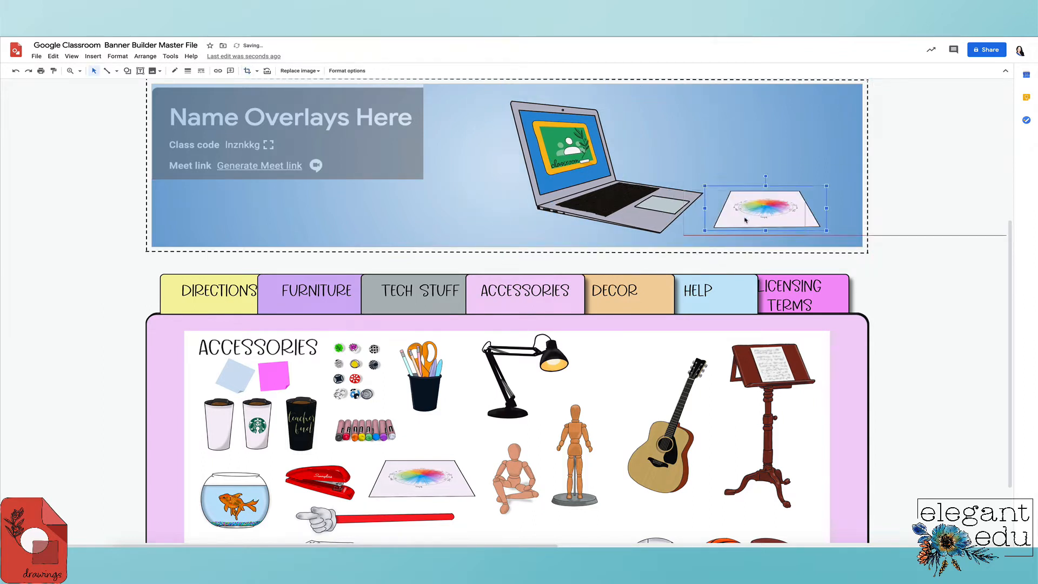
{"action": "left_click_drag", "start_coordinate": [745, 220], "coordinate": [711, 213]}
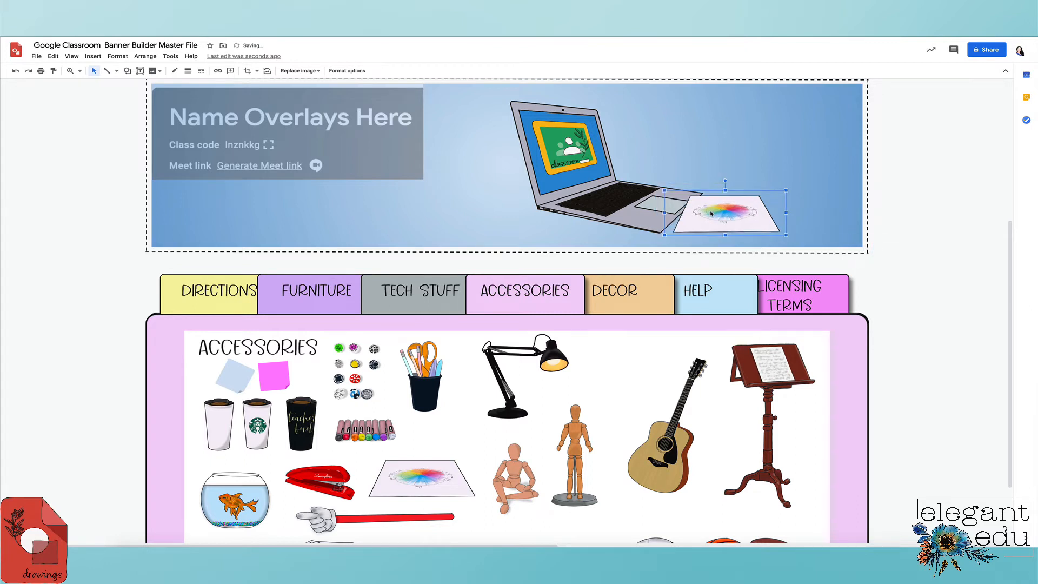
- Send the color wheel paper to the back, tuck it slightly further under the laptop, and deselect it
{"action": "right_click", "coordinate": [710, 213]}
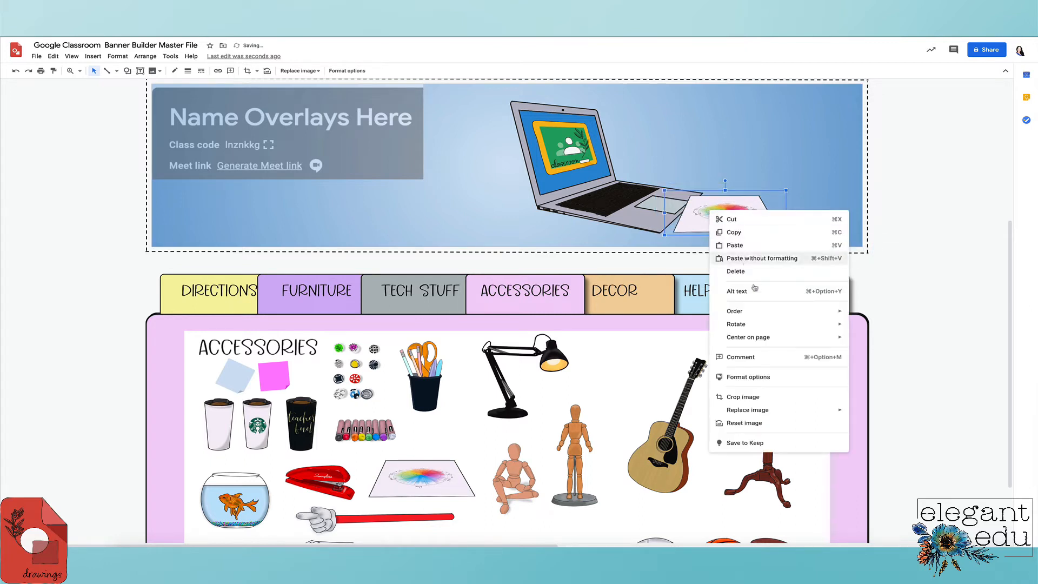
{"action": "mouse_move", "coordinate": [756, 310]}
{"action": "left_click", "coordinate": [884, 353]}
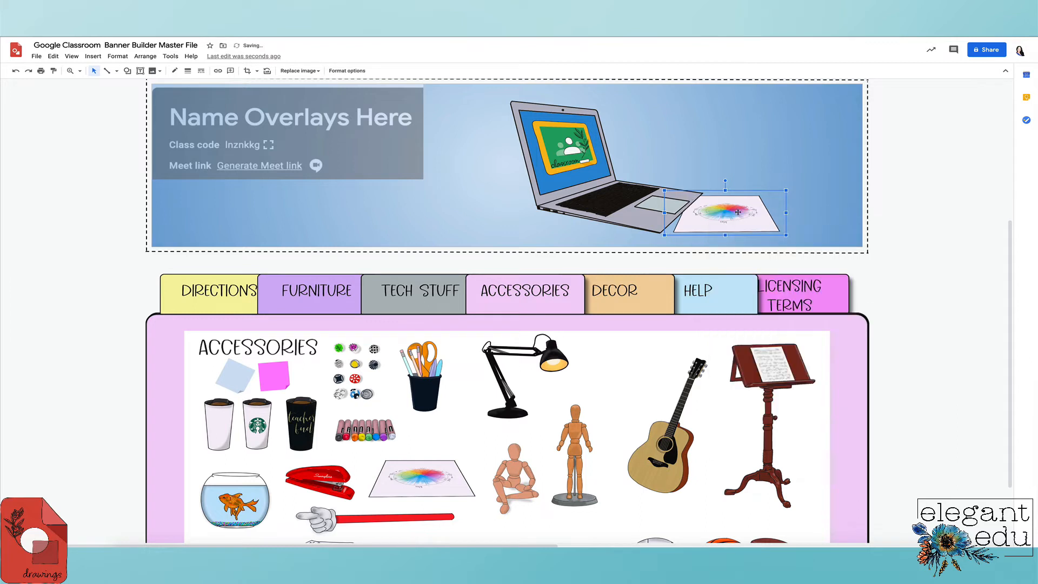
{"action": "left_click", "coordinate": [708, 163]}
{"action": "left_click_drag", "start_coordinate": [740, 212], "coordinate": [727, 215]}
{"action": "left_click", "coordinate": [792, 199]}
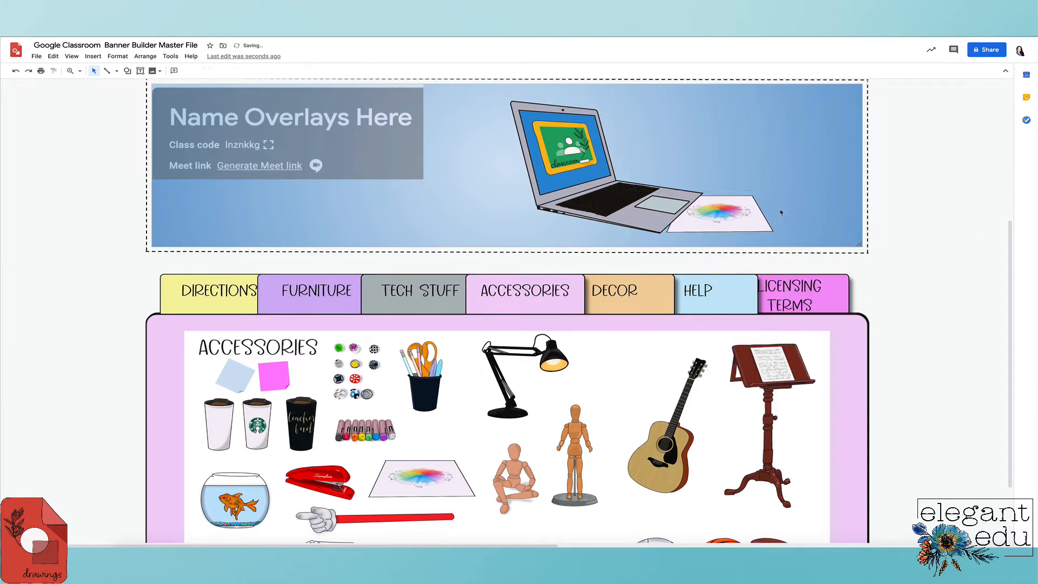
- Duplicate the seated wooden mannequin from the Accessories clipart and place the copy just left of the laptop on the blue canvas
{"action": "left_click", "coordinate": [631, 396]}
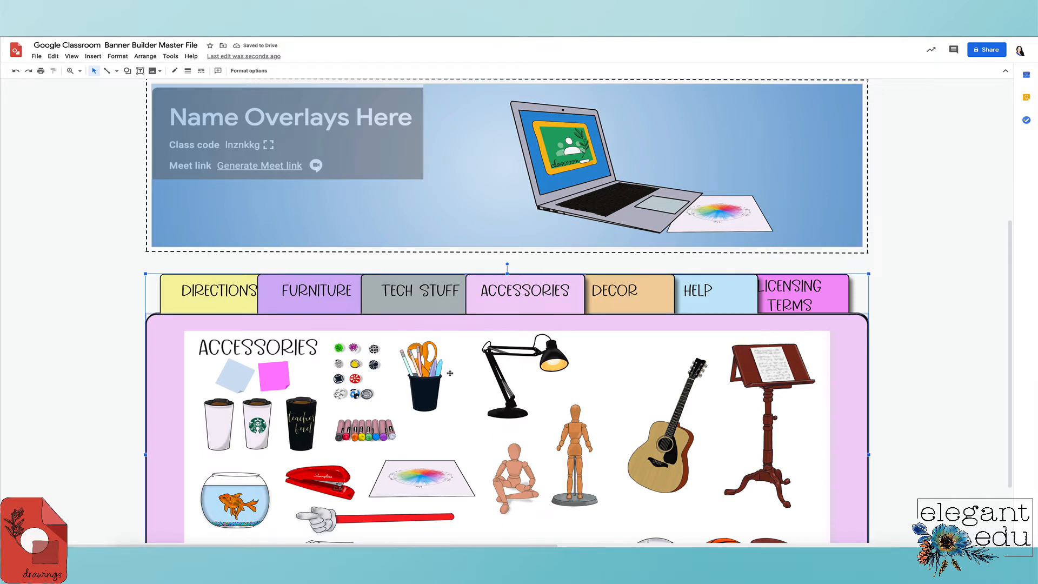
{"action": "left_click", "coordinate": [511, 477]}
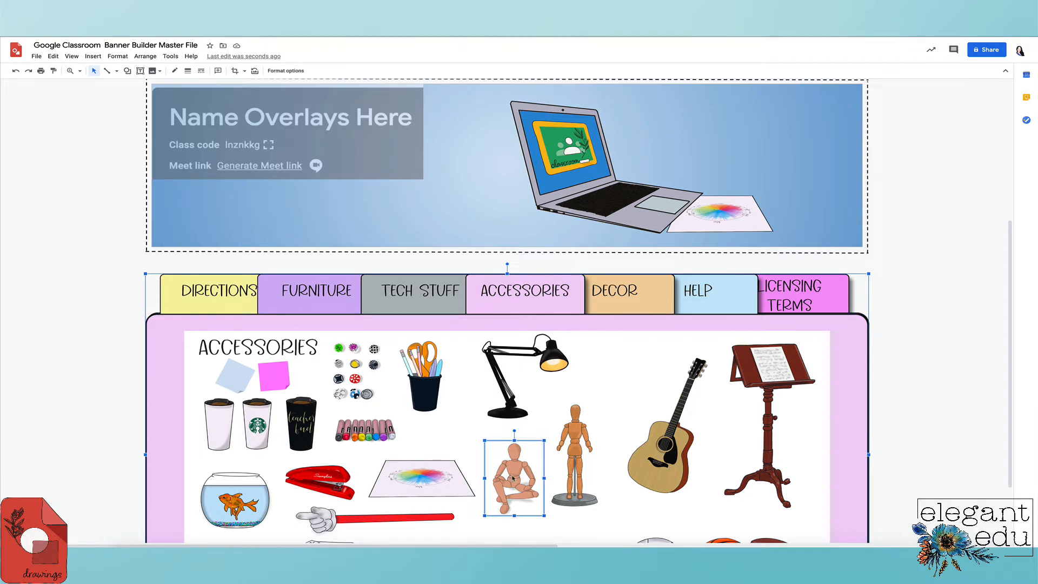
{"action": "key", "text": "ctrl+d"}
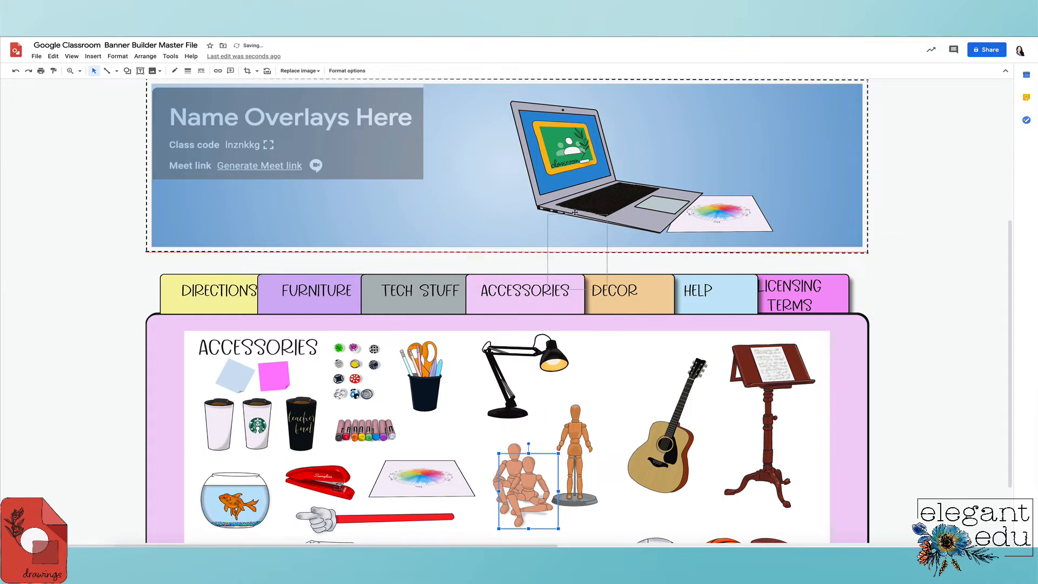
{"action": "left_click_drag", "start_coordinate": [617, 155], "coordinate": [514, 198]}
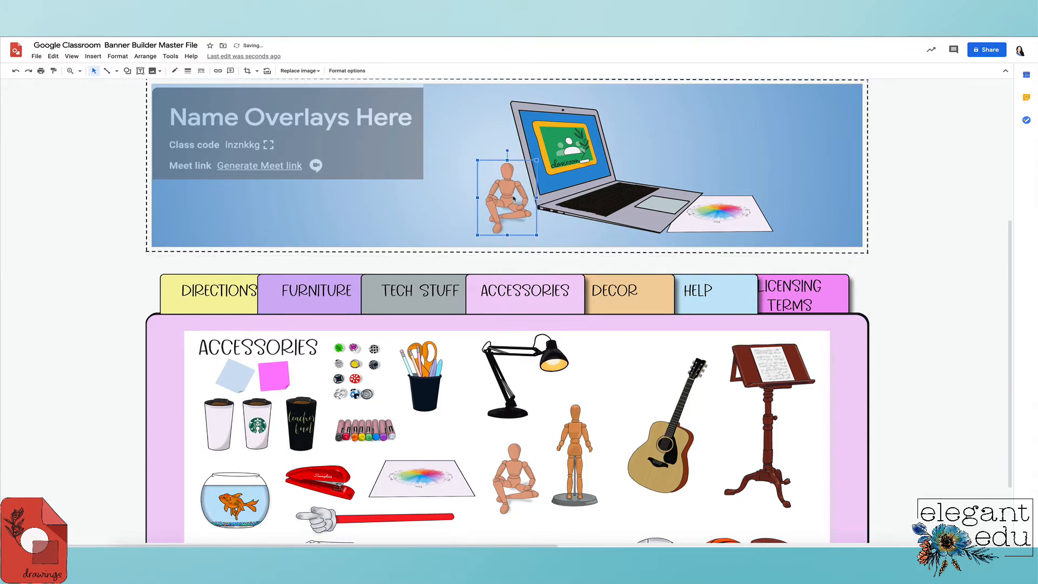
{"action": "left_click", "coordinate": [747, 137]}
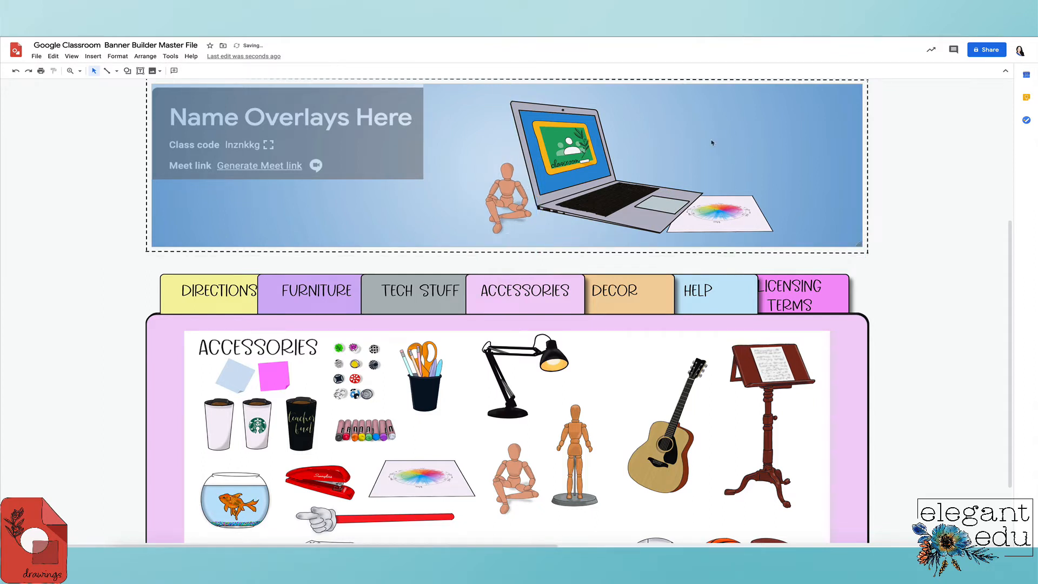
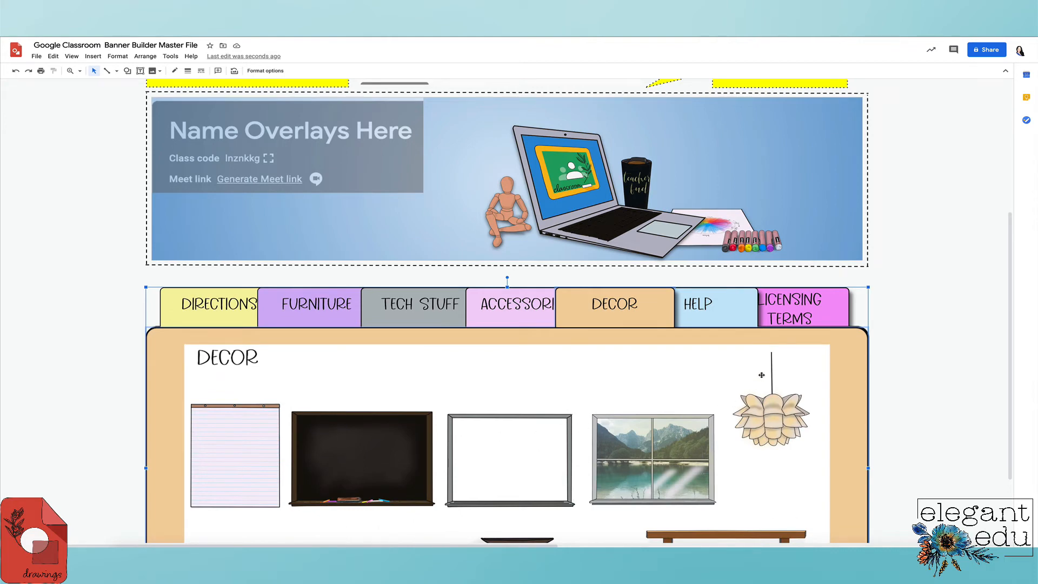
- Bring the Accessories tab group in front of the Decor tab group
{"action": "right_click", "coordinate": [514, 312]}
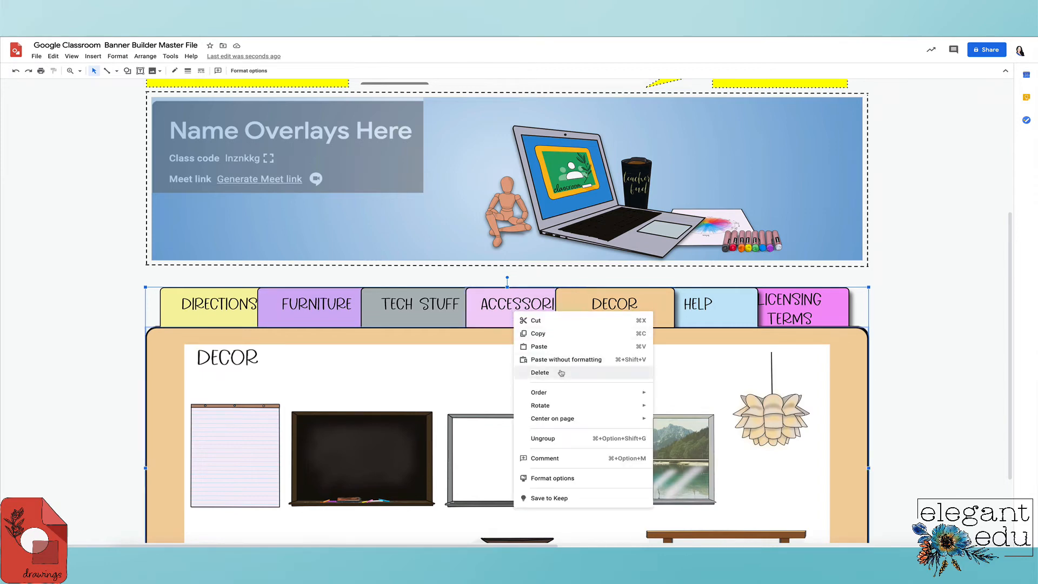
{"action": "mouse_move", "coordinate": [565, 392]}
{"action": "left_click", "coordinate": [680, 395]}
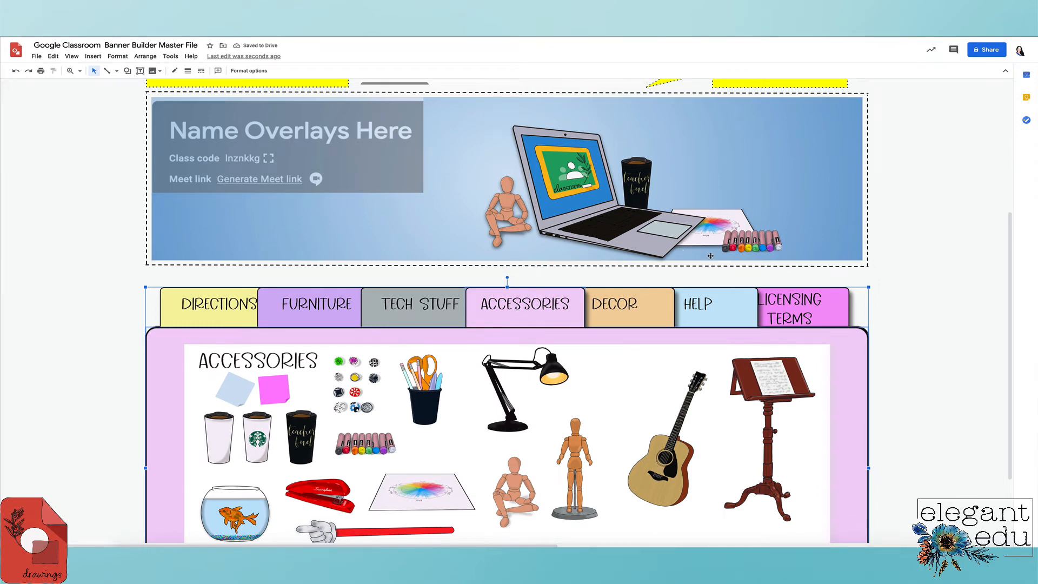
- Duplicate the goldfish bowl from the Accessories clipart and place the copy above the color wheel paper on the blue canvas
{"action": "scroll", "coordinate": [703, 262], "scroll_direction": "down", "scroll_amount": 1}
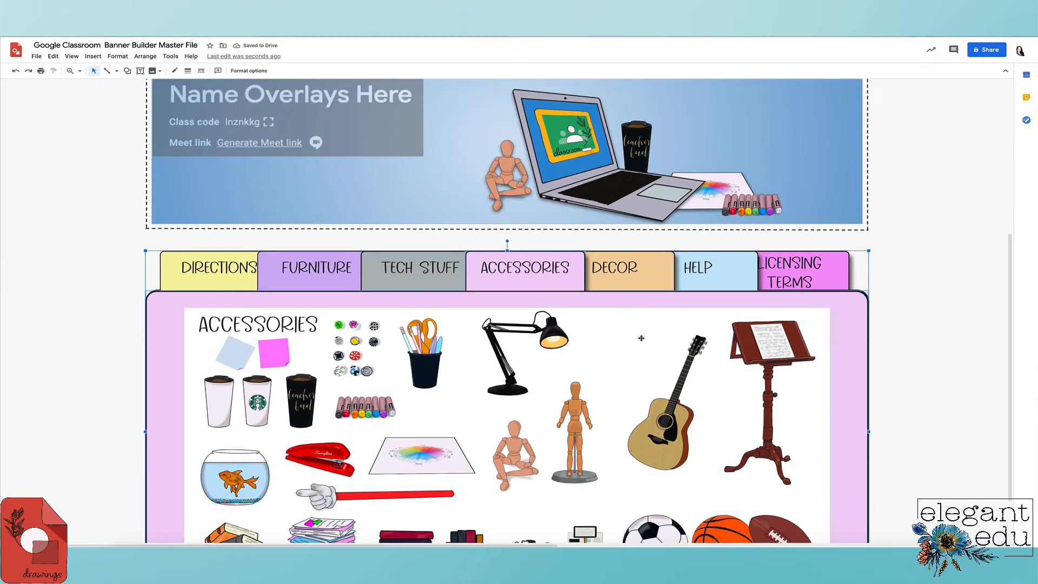
{"action": "scroll", "coordinate": [642, 338], "scroll_direction": "down", "scroll_amount": 2}
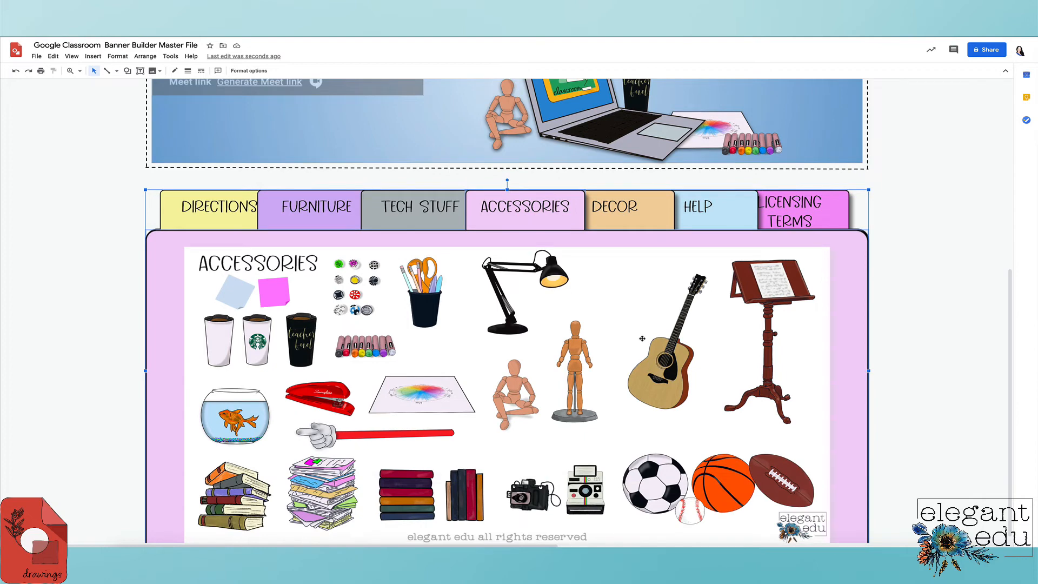
{"action": "scroll", "coordinate": [651, 338], "scroll_direction": "up", "scroll_amount": 1}
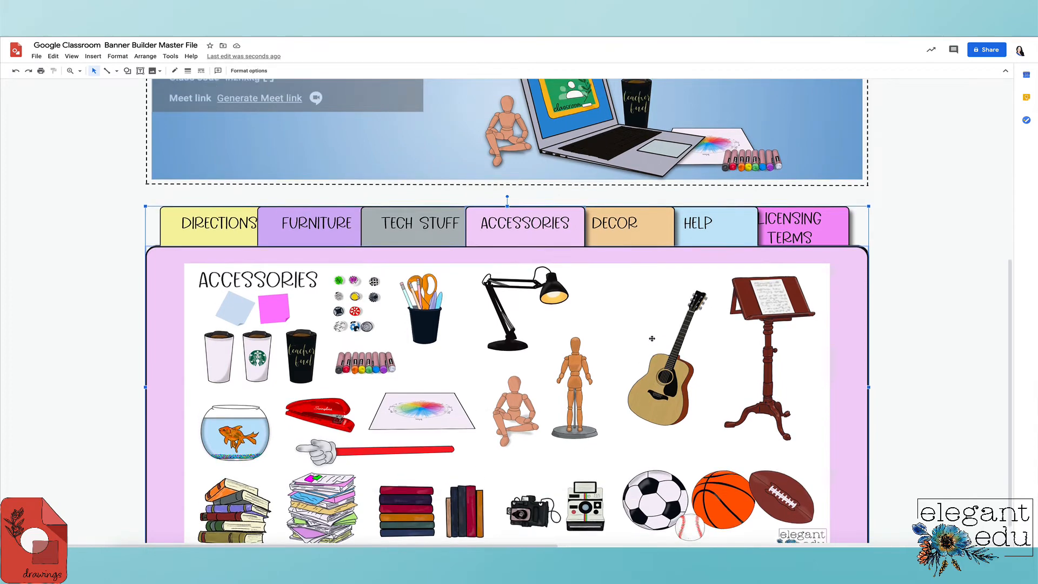
{"action": "scroll", "coordinate": [651, 339], "scroll_direction": "up", "scroll_amount": 1}
{"action": "left_click", "coordinate": [242, 446]}
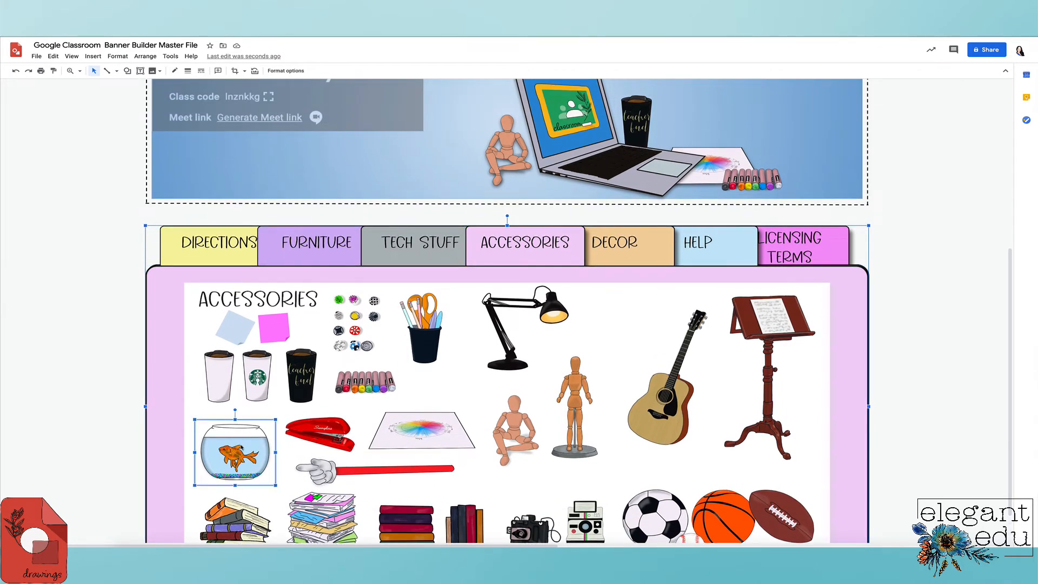
{"action": "key", "text": "ctrl+d"}
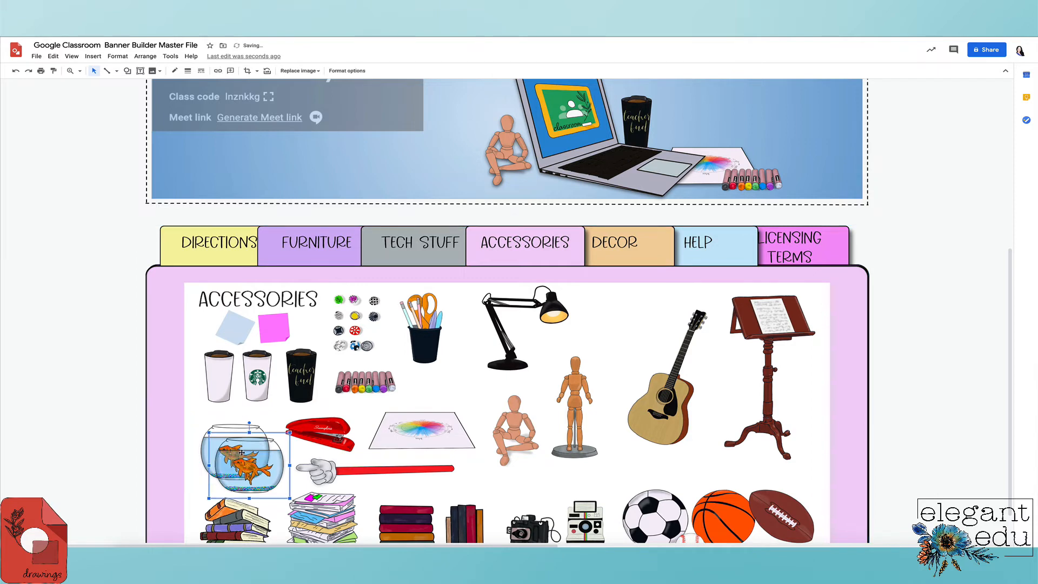
{"action": "left_click_drag", "start_coordinate": [240, 454], "coordinate": [708, 115]}
- Enlarge the goldfish bowl on the blue canvas, move it beside the black coffee cup, and send it to the back
{"action": "scroll", "coordinate": [772, 165], "scroll_direction": "up", "scroll_amount": 4}
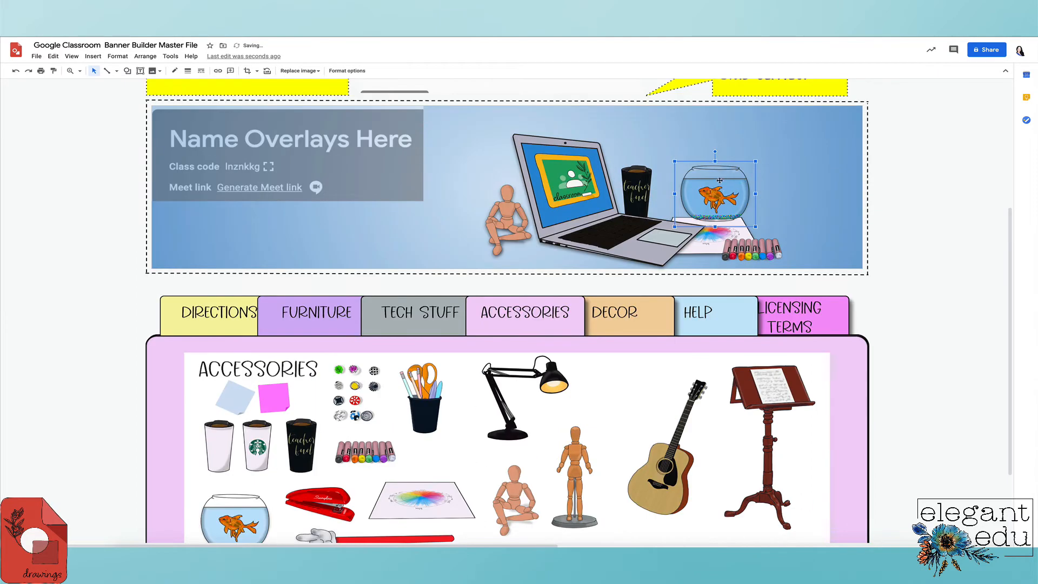
{"action": "mouse_move", "coordinate": [720, 180]}
{"action": "left_mouse_down"}
{"action": "mouse_move", "coordinate": [704, 172]}
{"action": "mouse_move", "coordinate": [724, 176]}
{"action": "mouse_move", "coordinate": [768, 138]}
{"action": "mouse_move", "coordinate": [693, 186]}
{"action": "left_mouse_up"}
{"action": "right_click", "coordinate": [692, 184]}
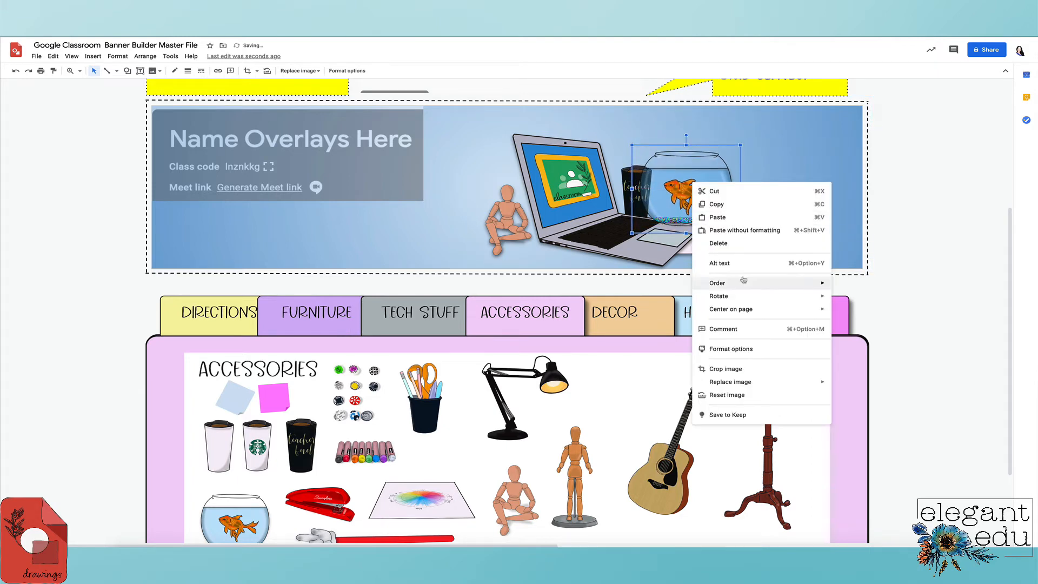
{"action": "mouse_move", "coordinate": [743, 282]}
{"action": "left_click", "coordinate": [881, 325]}
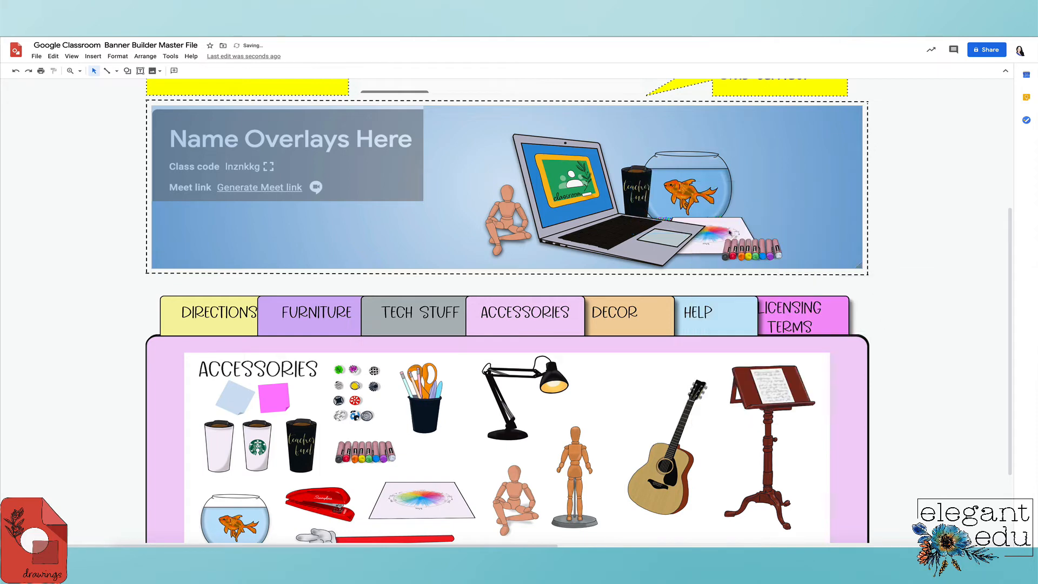
- Send the color wheel paper on the blue canvas to the back, behind the goldfish bowl, and deselect it
{"action": "left_click", "coordinate": [724, 230]}
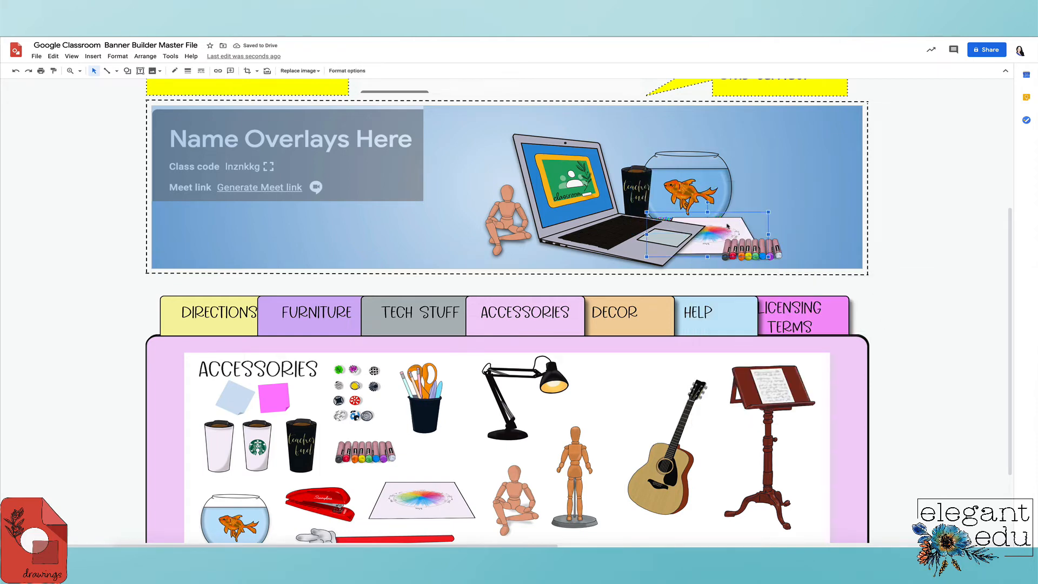
{"action": "right_click", "coordinate": [727, 226]}
{"action": "mouse_move", "coordinate": [783, 326]}
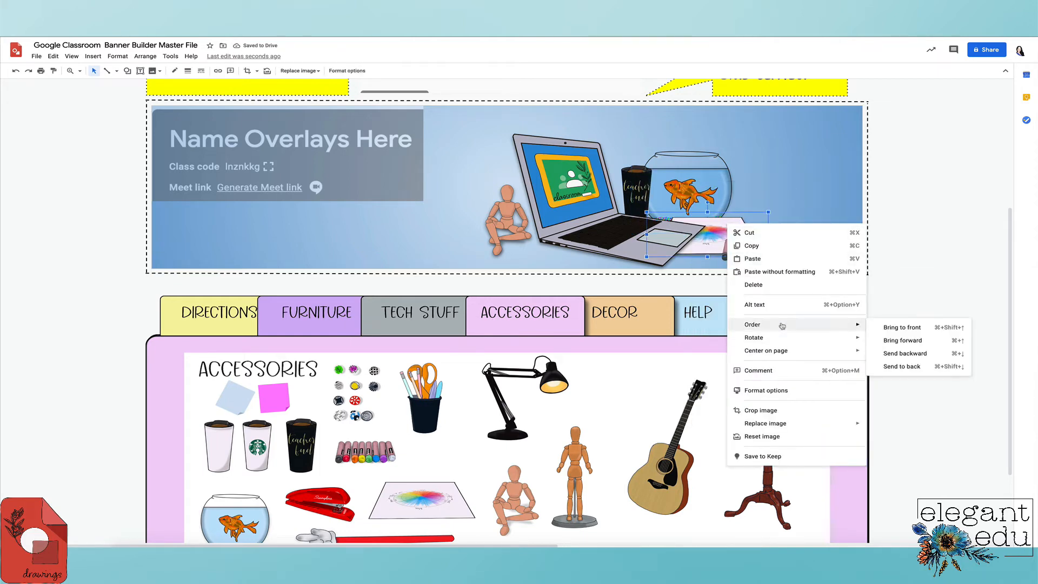
{"action": "left_click", "coordinate": [901, 366]}
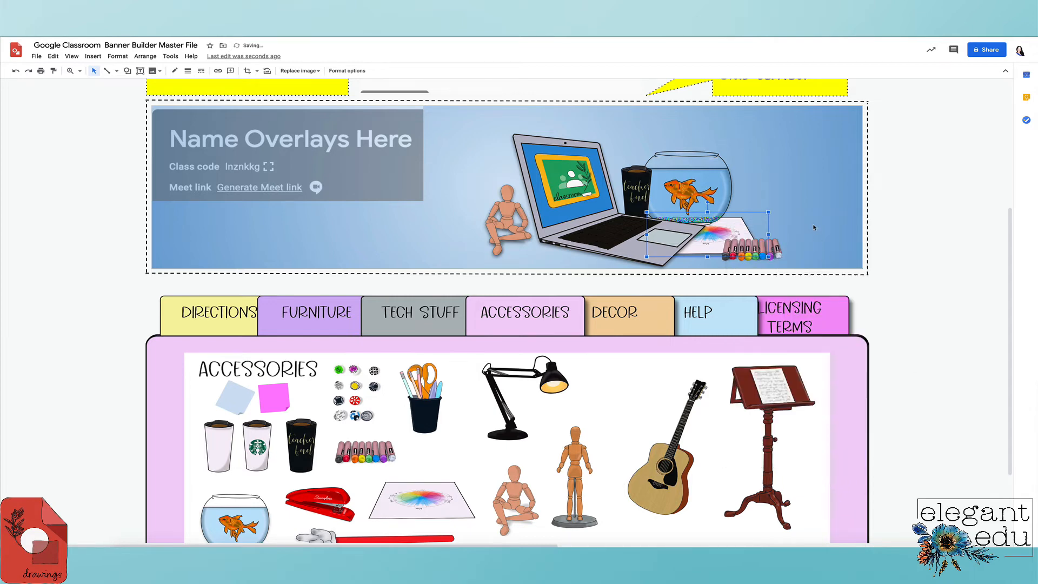
{"action": "key", "text": "Escape"}
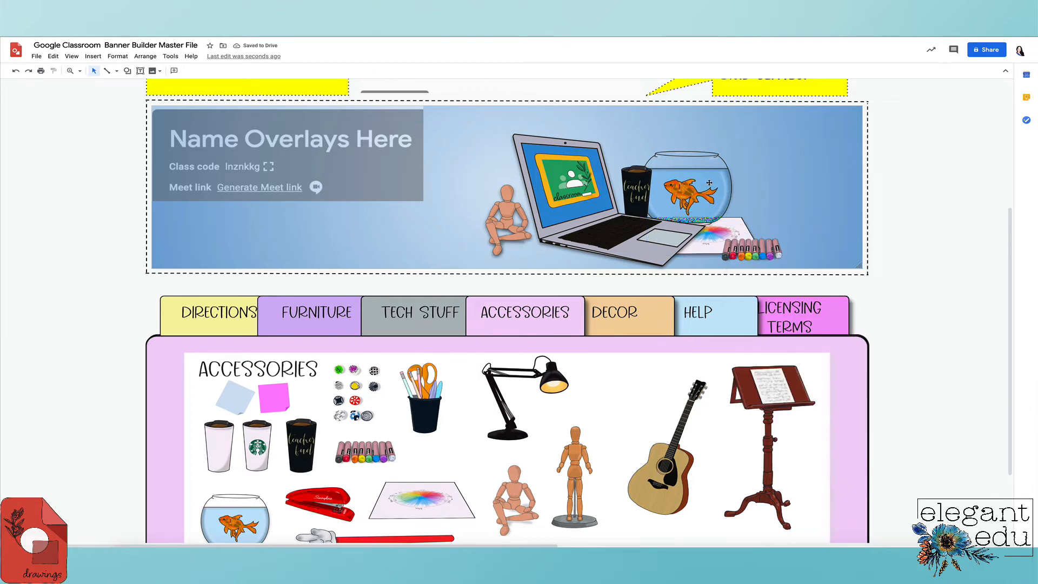
- Shift the goldfish bowl slightly right and down, away from the coffee cup, so its base rests on the color wheel paper
{"action": "left_click", "coordinate": [714, 188]}
{"action": "left_click_drag", "start_coordinate": [727, 187], "coordinate": [731, 191]}
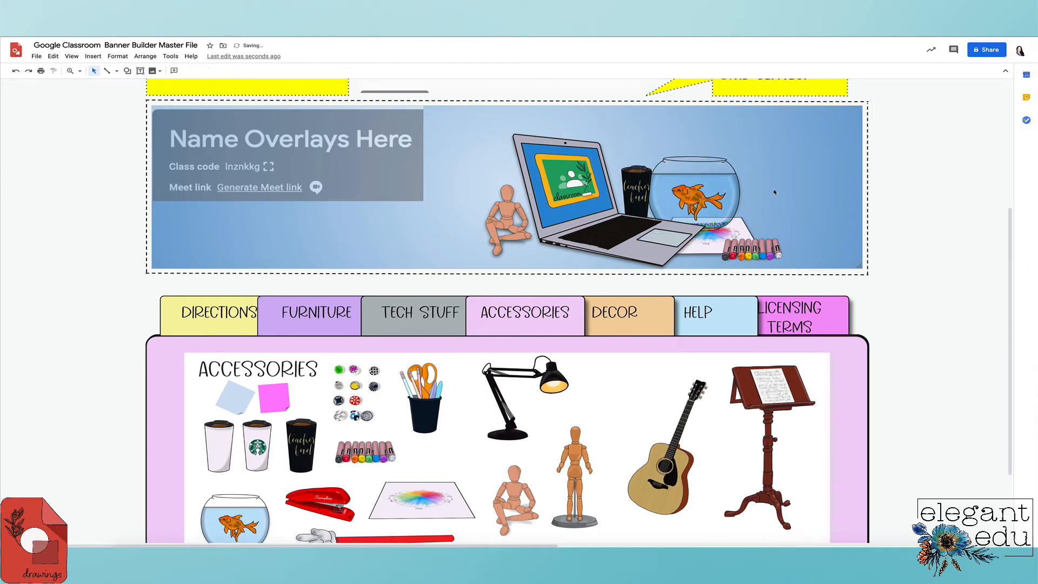
{"action": "left_click_drag", "start_coordinate": [718, 198], "coordinate": [726, 203]}
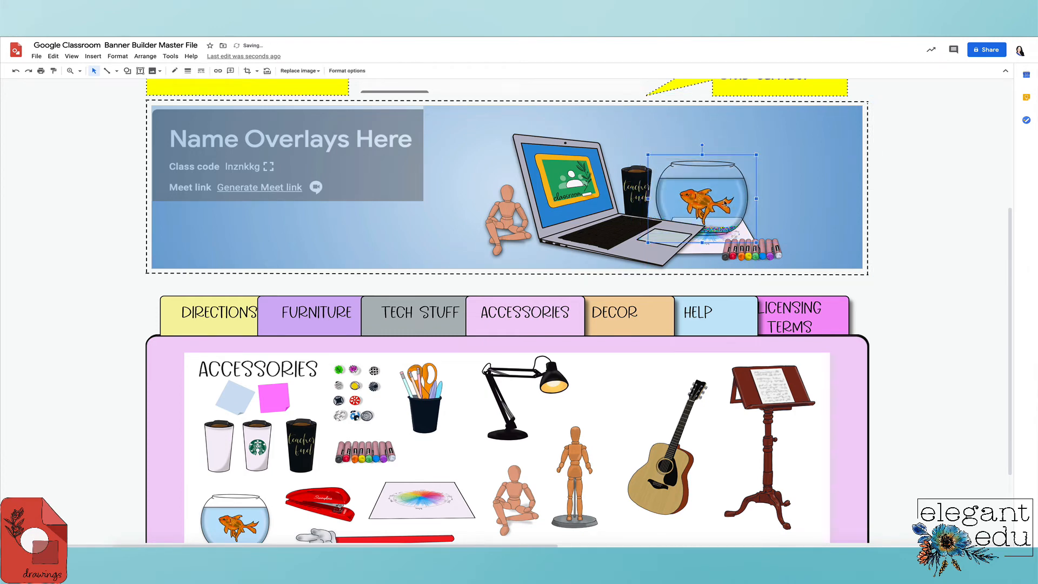
- Shift the laptop slightly left on the blue canvas to expose more of the color wheel paper, and select the seated mannequin
{"action": "left_click", "coordinate": [707, 252]}
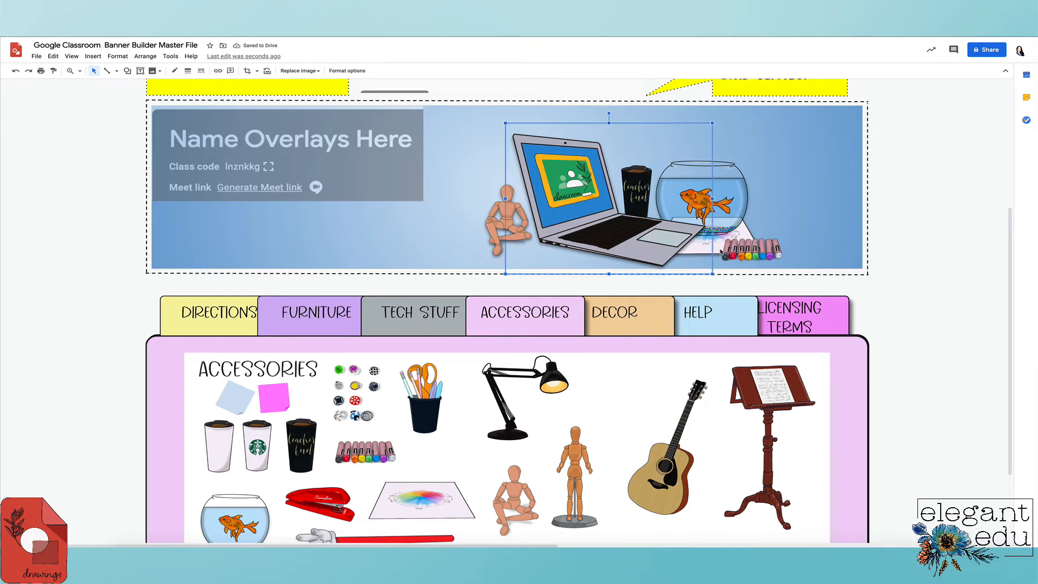
{"action": "mouse_move", "coordinate": [697, 252]}
{"action": "left_mouse_down"}
{"action": "mouse_move", "coordinate": [682, 249]}
{"action": "mouse_move", "coordinate": [699, 253]}
{"action": "left_mouse_up"}
{"action": "left_click", "coordinate": [712, 258]}
{"action": "left_click", "coordinate": [795, 223]}
{"action": "left_click", "coordinate": [645, 232]}
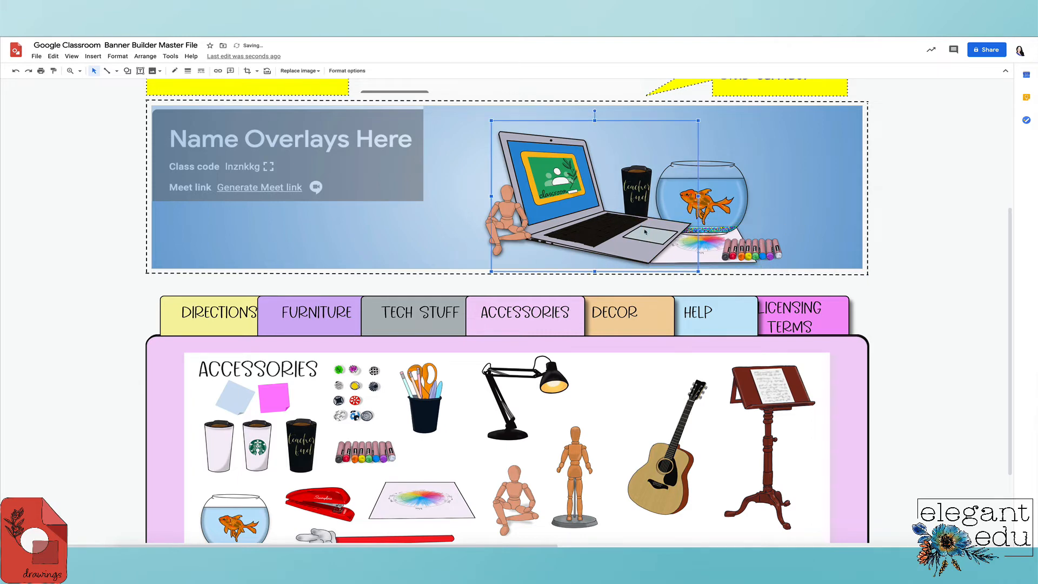
{"action": "left_click_drag", "start_coordinate": [645, 232], "coordinate": [653, 232]}
{"action": "left_click", "coordinate": [508, 226]}
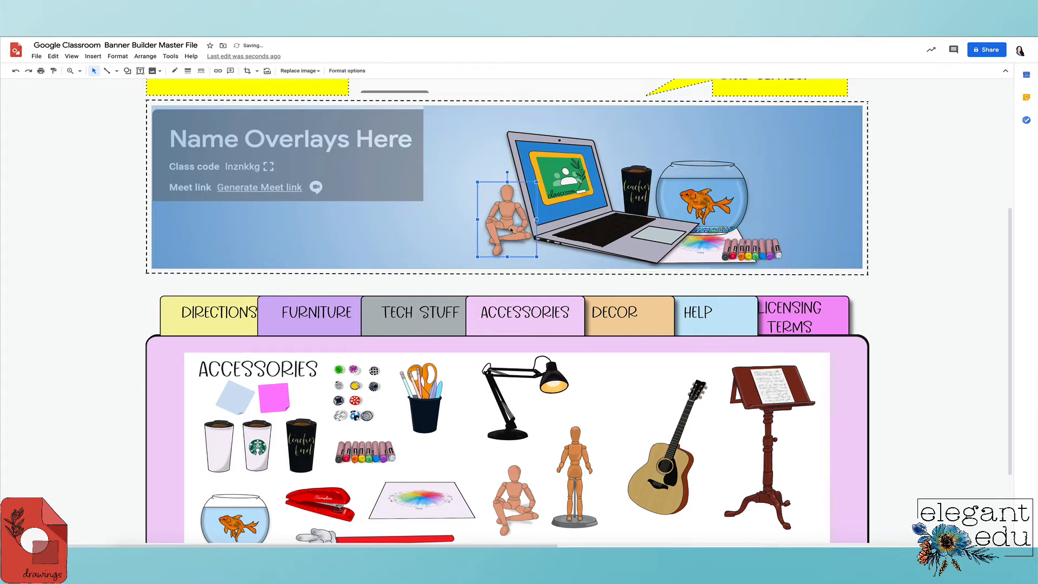
- Shift the seated mannequin slightly right and down on the blue canvas so it leans against the laptop's corner, and deselect it
{"action": "left_click_drag", "start_coordinate": [508, 226], "coordinate": [517, 233]}
{"action": "left_click", "coordinate": [782, 178]}
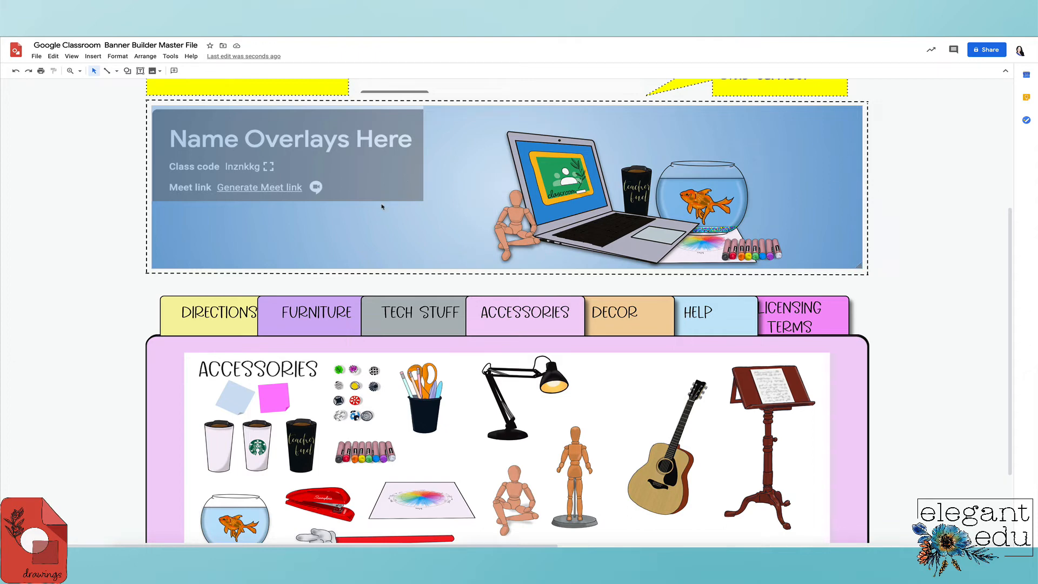
- Review the banner arrangement and the remaining Accessories clipart, including the red pointer with the gloved hand
{"action": "scroll", "coordinate": [421, 220], "scroll_direction": "up", "scroll_amount": 3}
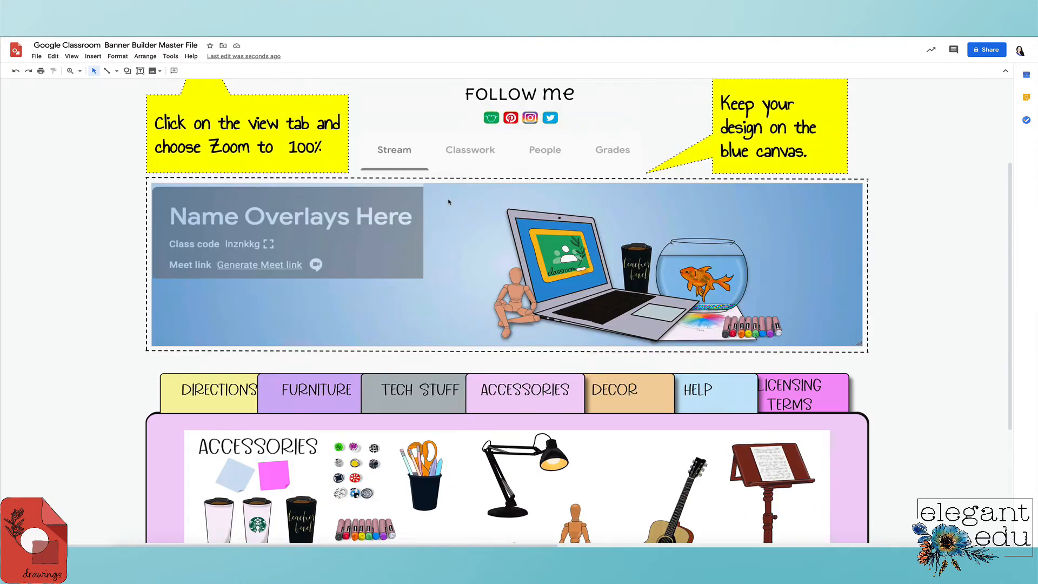
{"action": "scroll", "coordinate": [471, 211], "scroll_direction": "down", "scroll_amount": 1}
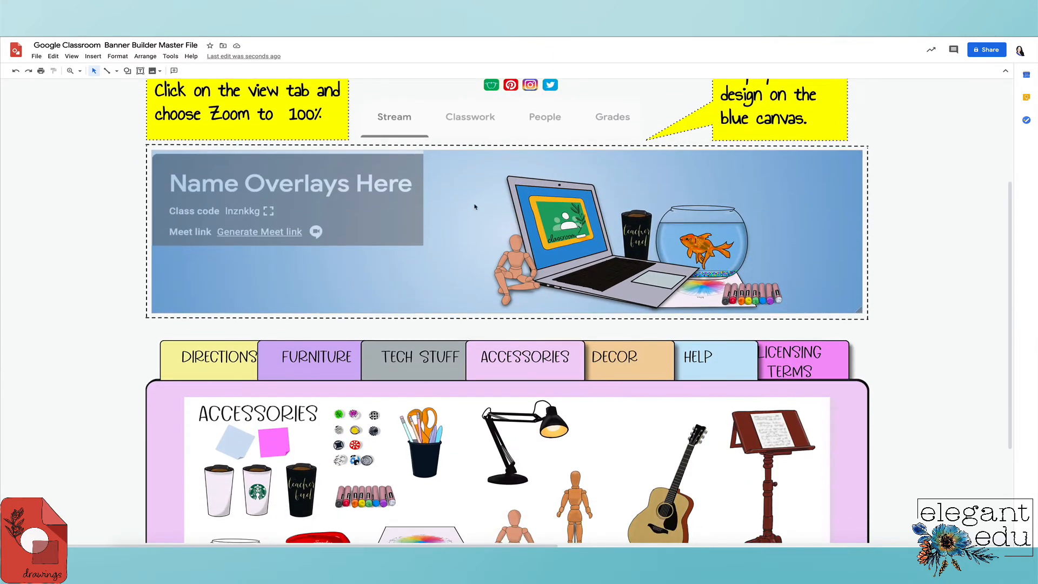
{"action": "scroll", "coordinate": [475, 206], "scroll_direction": "down", "scroll_amount": 2}
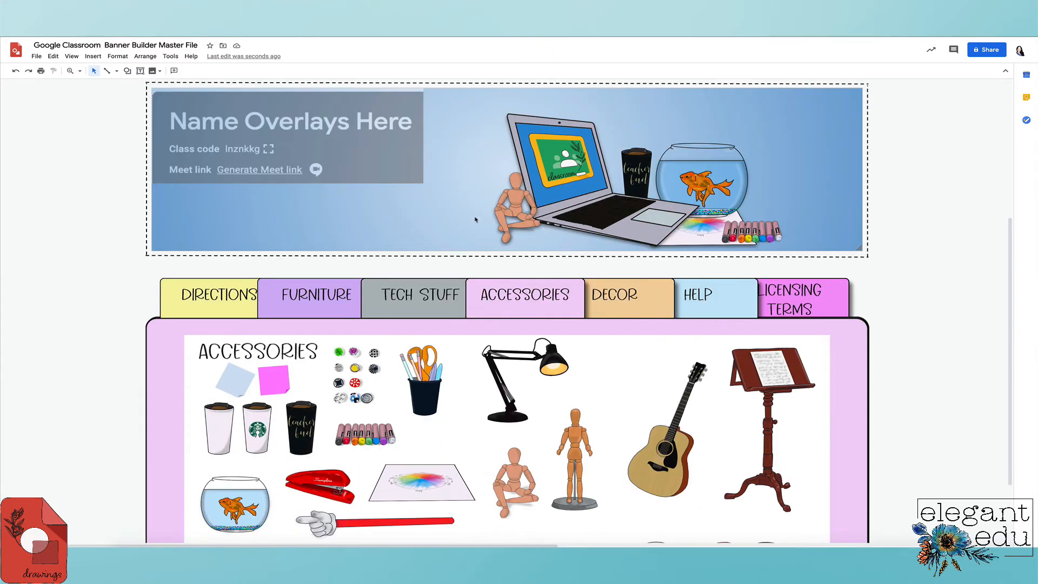
{"action": "scroll", "coordinate": [427, 506], "scroll_direction": "down", "scroll_amount": 3}
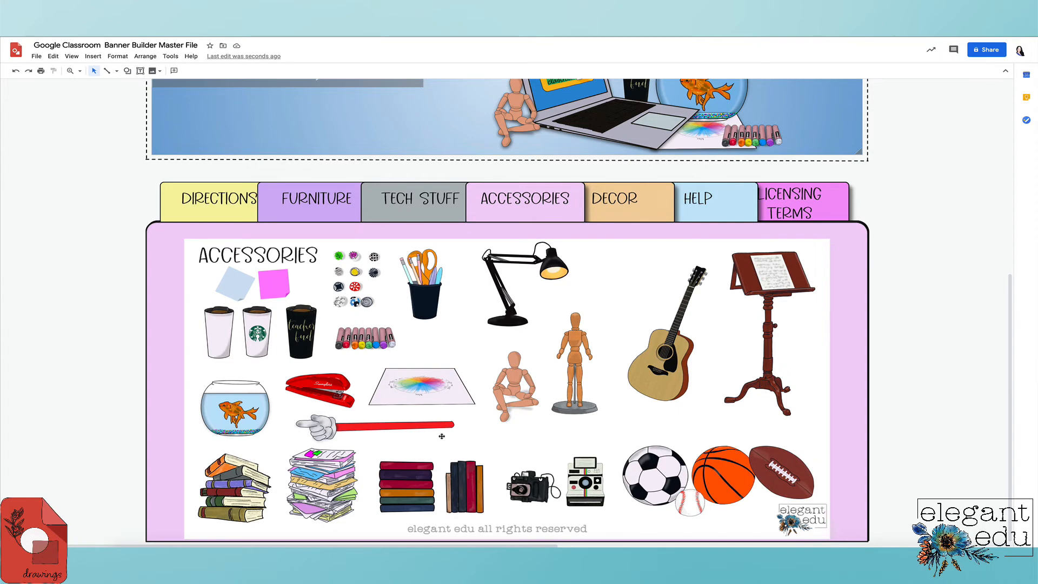
{"action": "scroll", "coordinate": [441, 436], "scroll_direction": "up", "scroll_amount": 2}
{"action": "scroll", "coordinate": [441, 437], "scroll_direction": "up", "scroll_amount": 2}
{"action": "scroll", "coordinate": [441, 437], "scroll_direction": "down", "scroll_amount": 3}
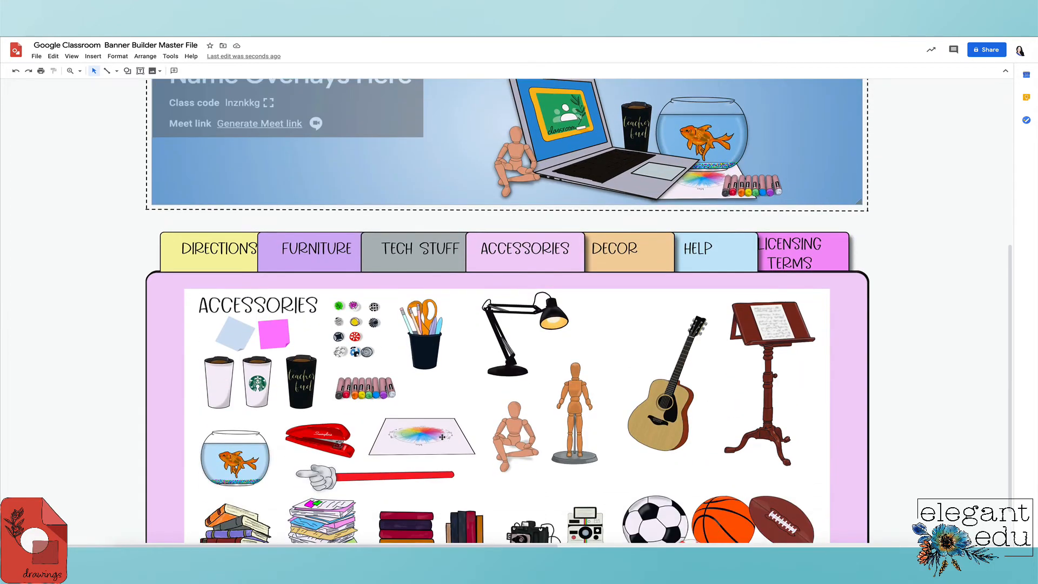
{"action": "left_click", "coordinate": [368, 477]}
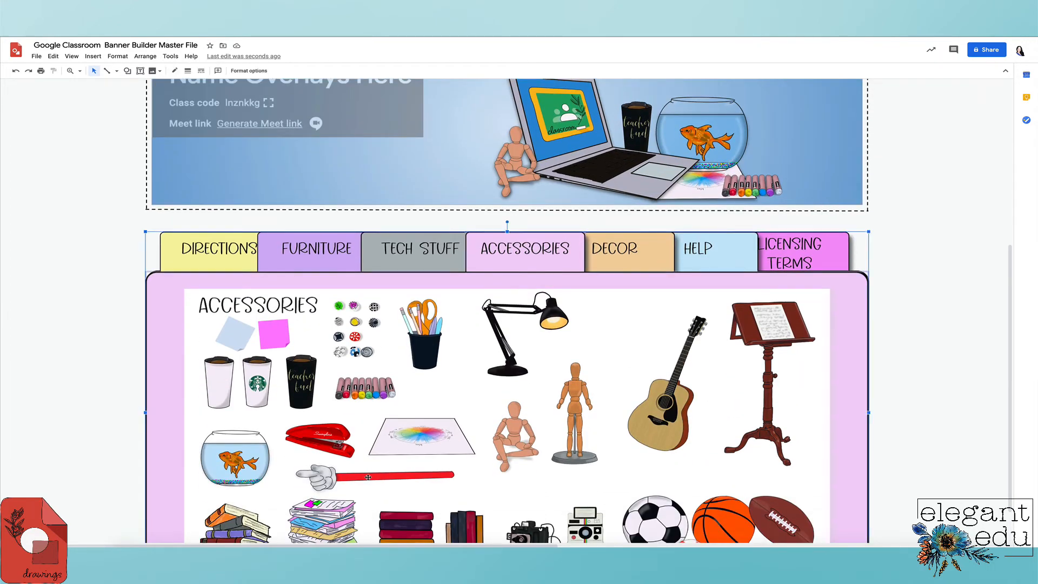
{"action": "left_click", "coordinate": [368, 477]}
{"action": "scroll", "coordinate": [461, 401], "scroll_direction": "up", "scroll_amount": 2}
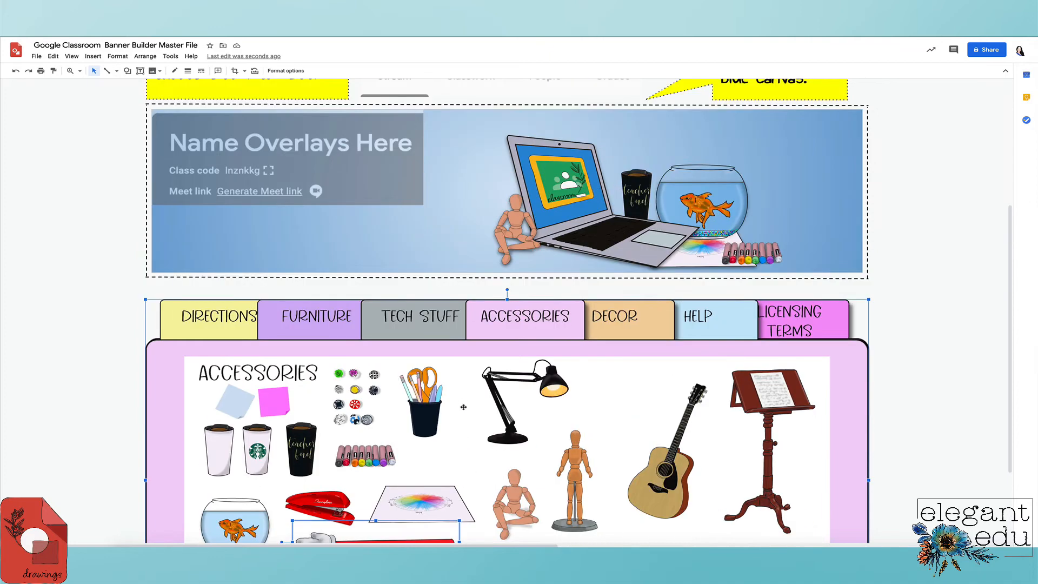
{"action": "scroll", "coordinate": [454, 203], "scroll_direction": "up", "scroll_amount": 1}
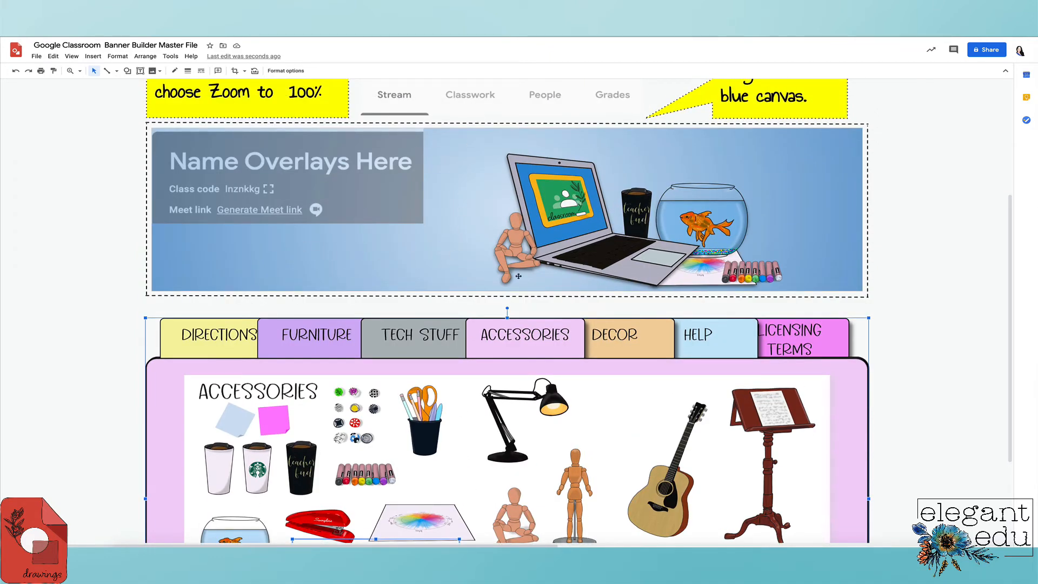
{"action": "scroll", "coordinate": [433, 267], "scroll_direction": "down", "scroll_amount": 1}
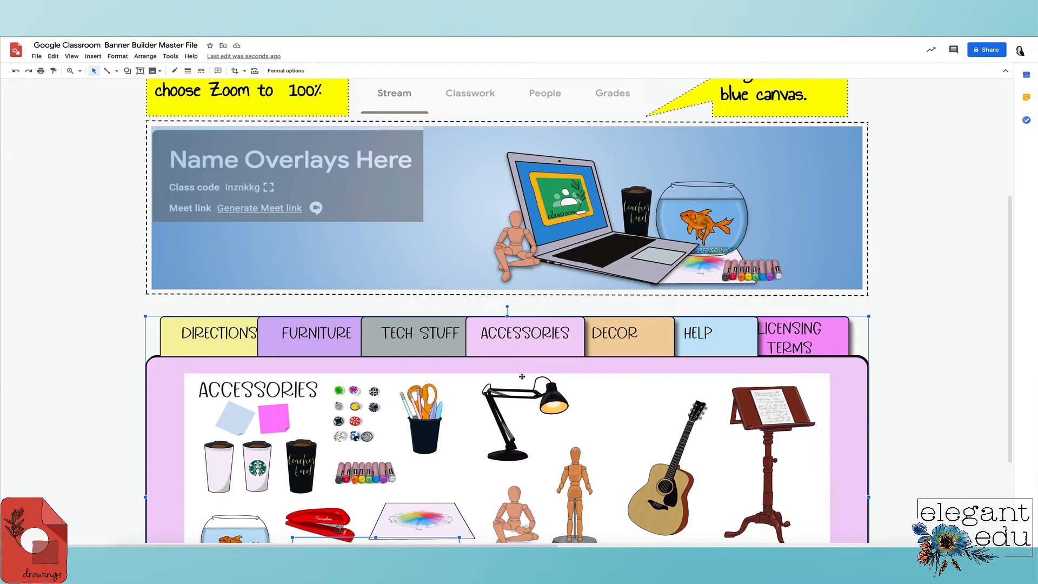
{"action": "left_click", "coordinate": [416, 260]}
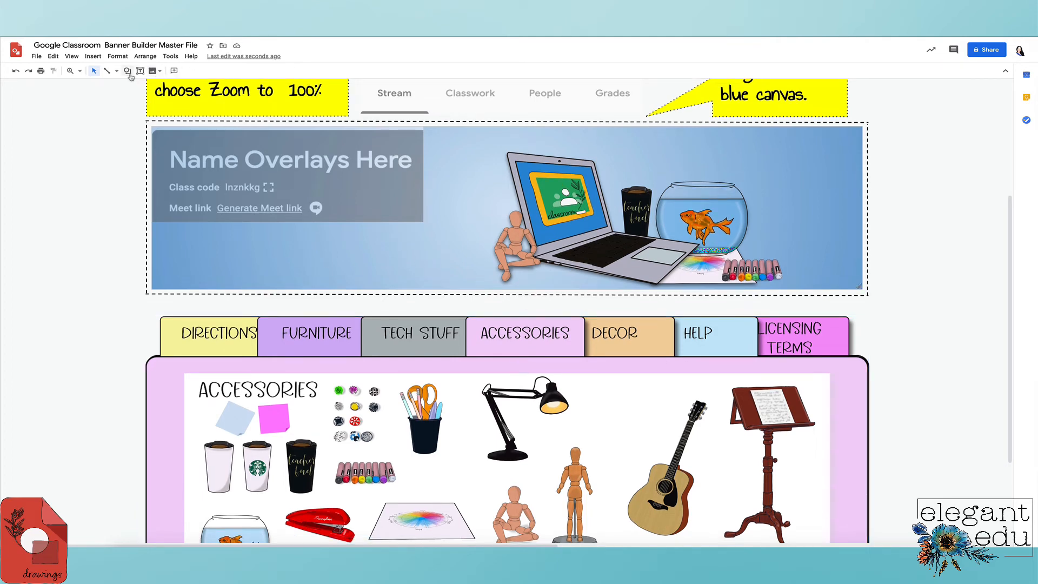
- Insert a tall, narrow up arrow shape on the blue canvas between the name overlay and the laptop
{"action": "left_click", "coordinate": [94, 57]}
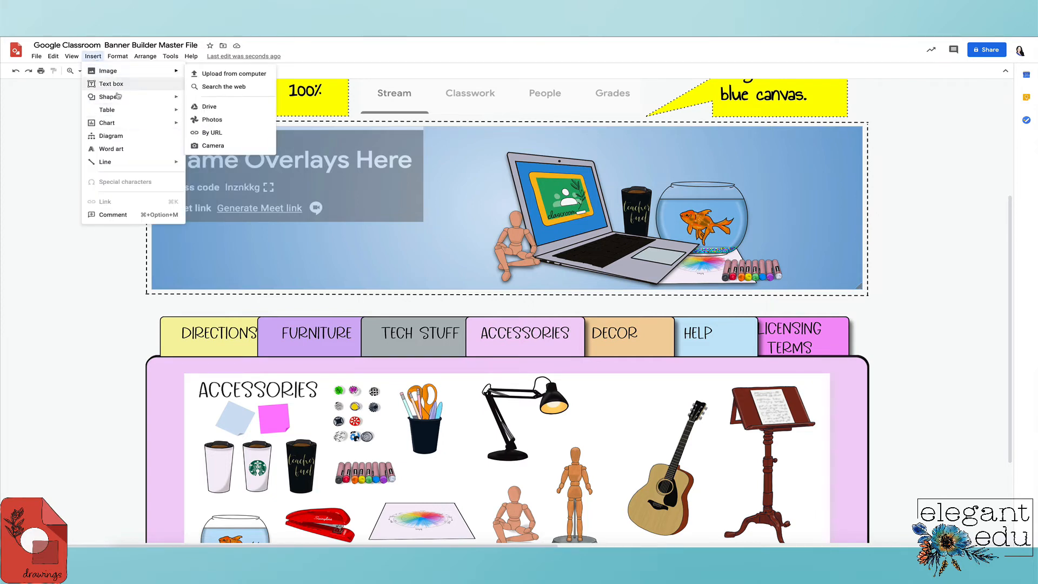
{"action": "mouse_move", "coordinate": [117, 97]}
{"action": "mouse_move", "coordinate": [230, 115]}
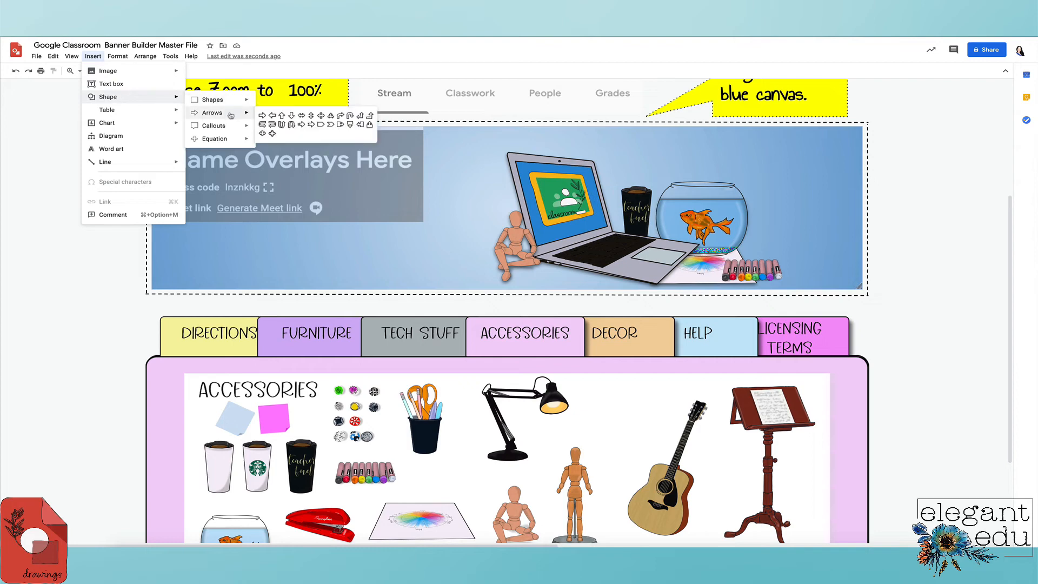
{"action": "left_click", "coordinate": [282, 117]}
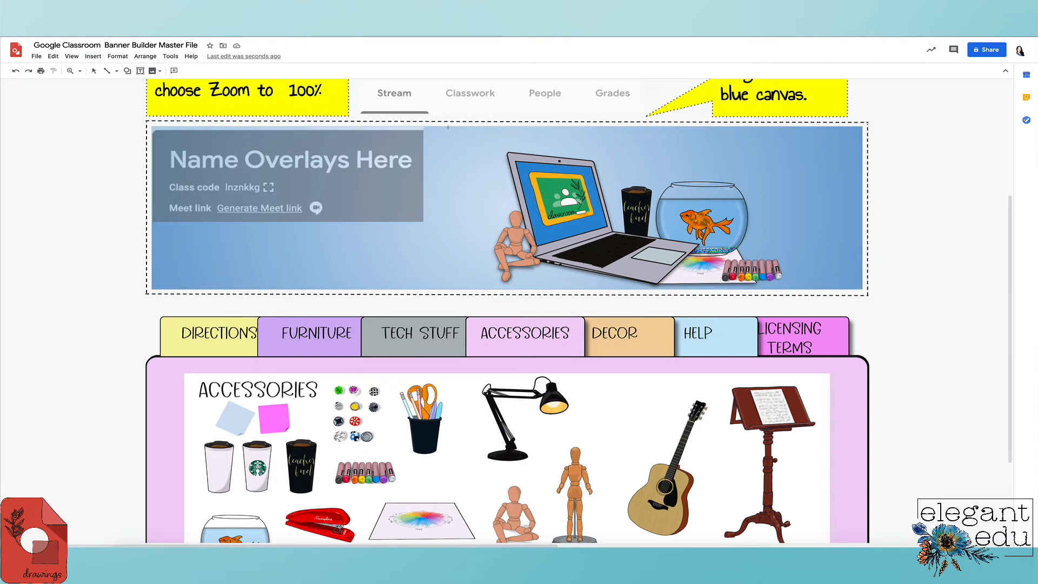
{"action": "mouse_move", "coordinate": [453, 129]}
{"action": "left_mouse_down"}
{"action": "mouse_move", "coordinate": [490, 281]}
{"action": "mouse_move", "coordinate": [487, 228]}
{"action": "left_mouse_up"}
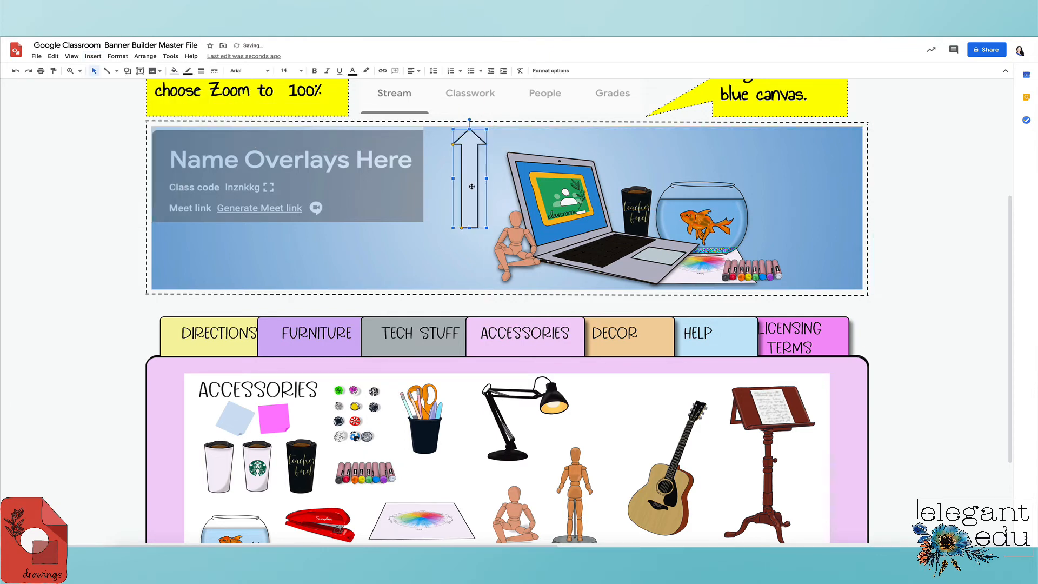
{"action": "left_click_drag", "start_coordinate": [472, 187], "coordinate": [469, 184]}
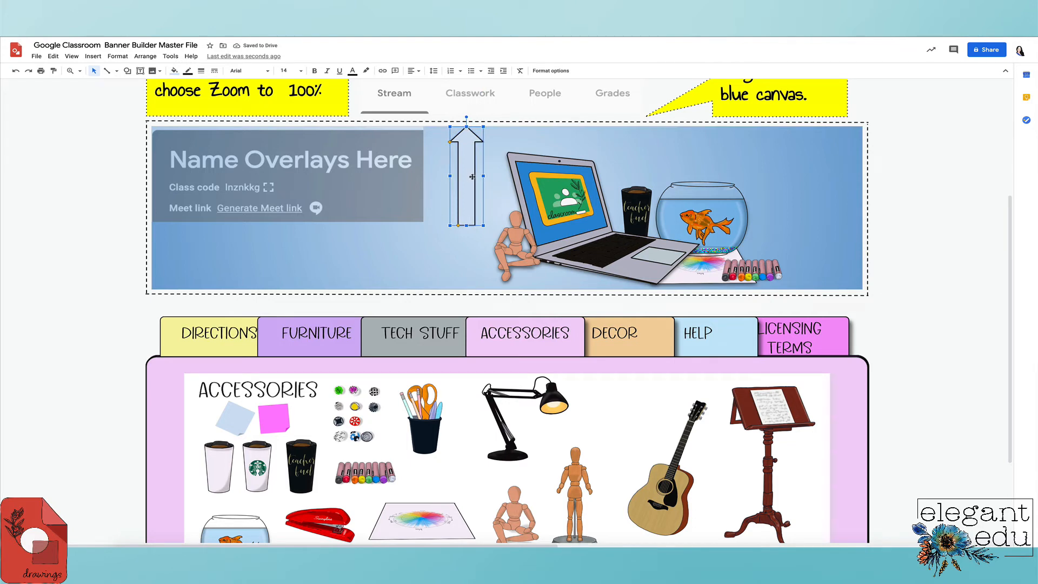
- Fill the up arrow with a solid yellow-orange, make its border transparent, and deselect it
{"action": "left_click", "coordinate": [174, 71]}
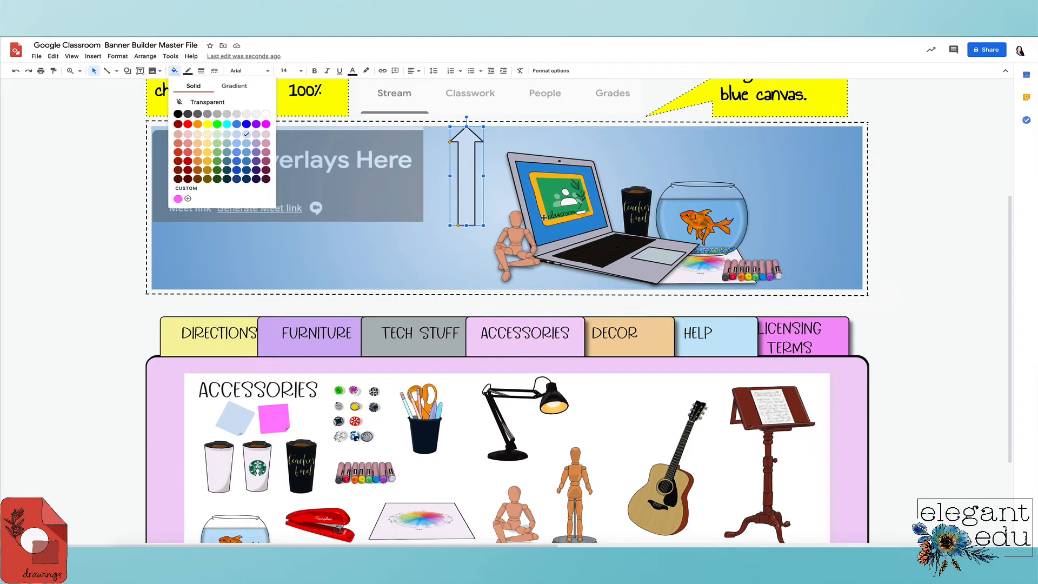
{"action": "left_click", "coordinate": [208, 160]}
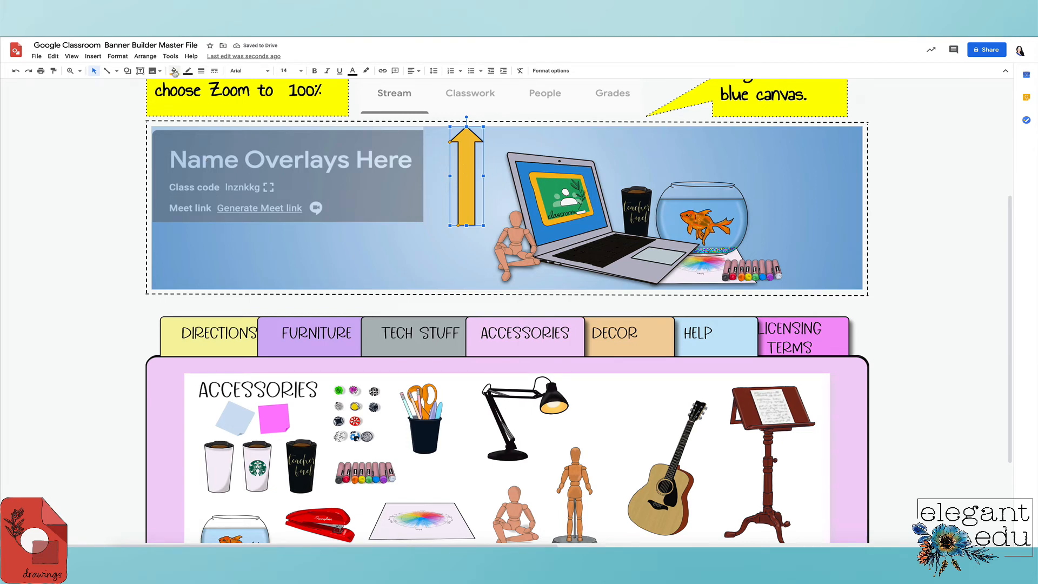
{"action": "left_click", "coordinate": [188, 71]}
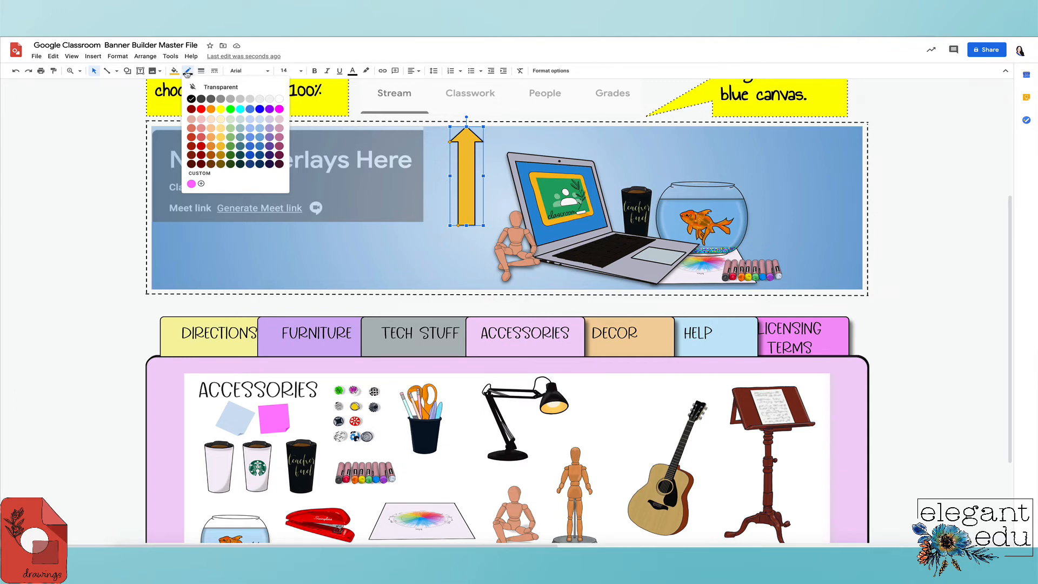
{"action": "left_click", "coordinate": [213, 87]}
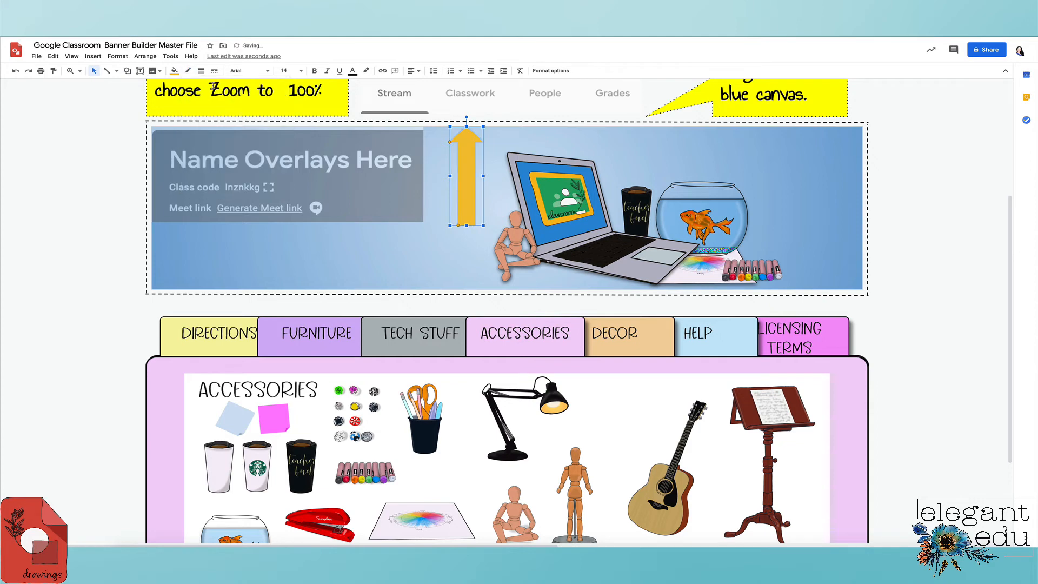
{"action": "key", "text": "Escape"}
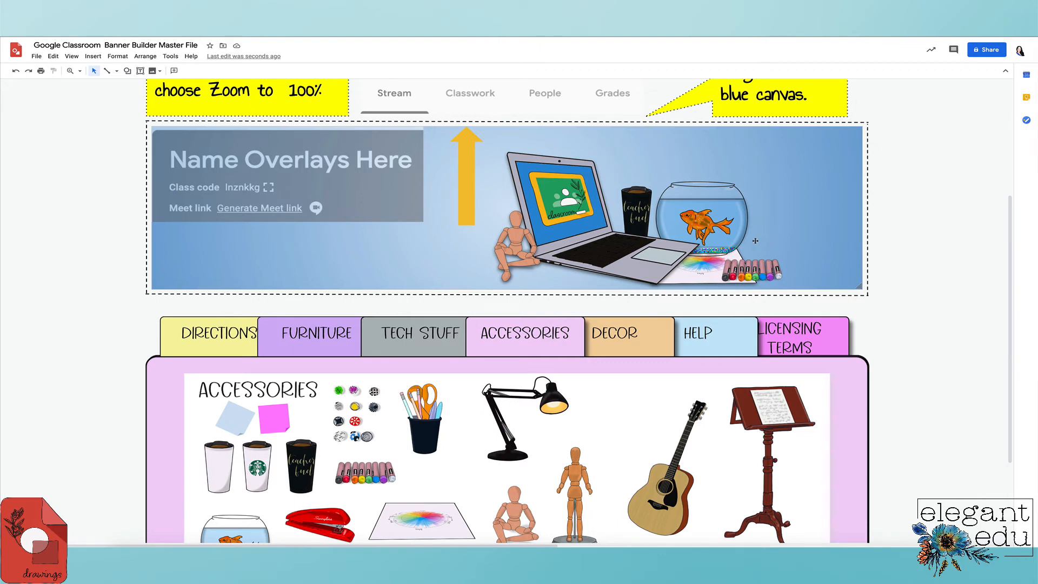
- Try copying the seated mannequin's formatting onto the goldfish bowl on the blue canvas, and undo it
{"action": "left_click", "coordinate": [512, 252]}
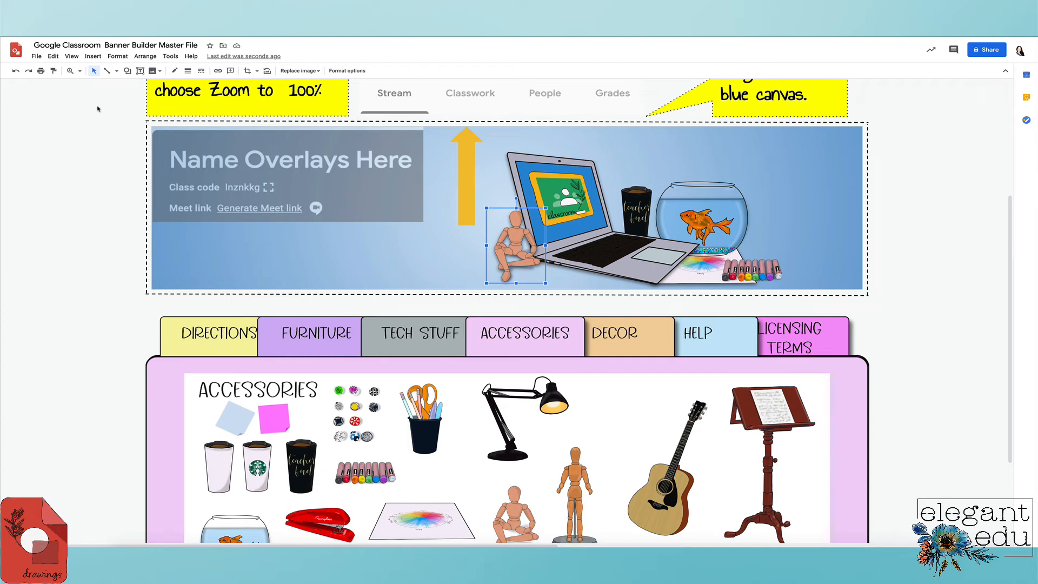
{"action": "left_click", "coordinate": [54, 71]}
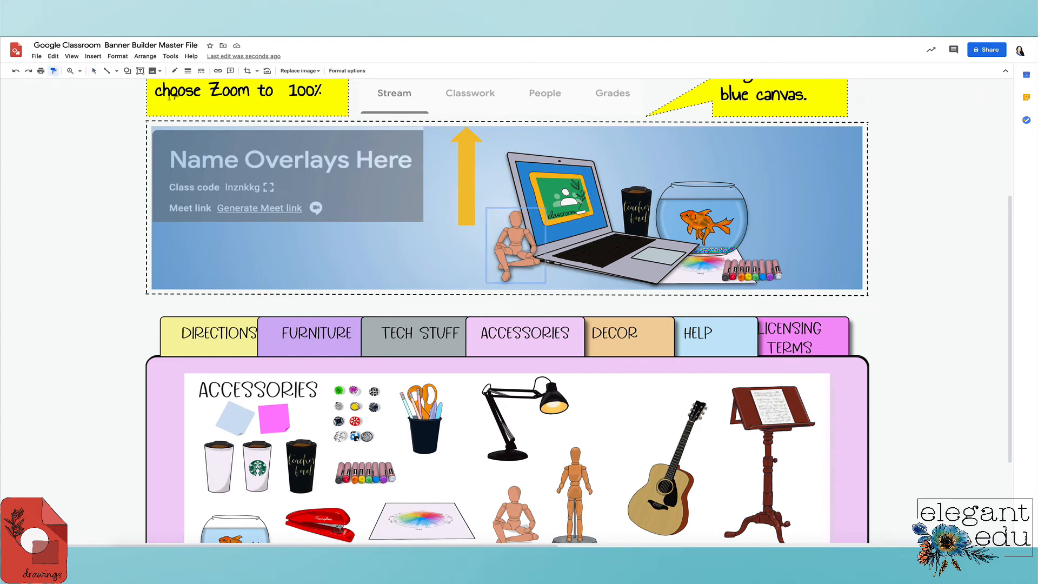
{"action": "left_click", "coordinate": [729, 217]}
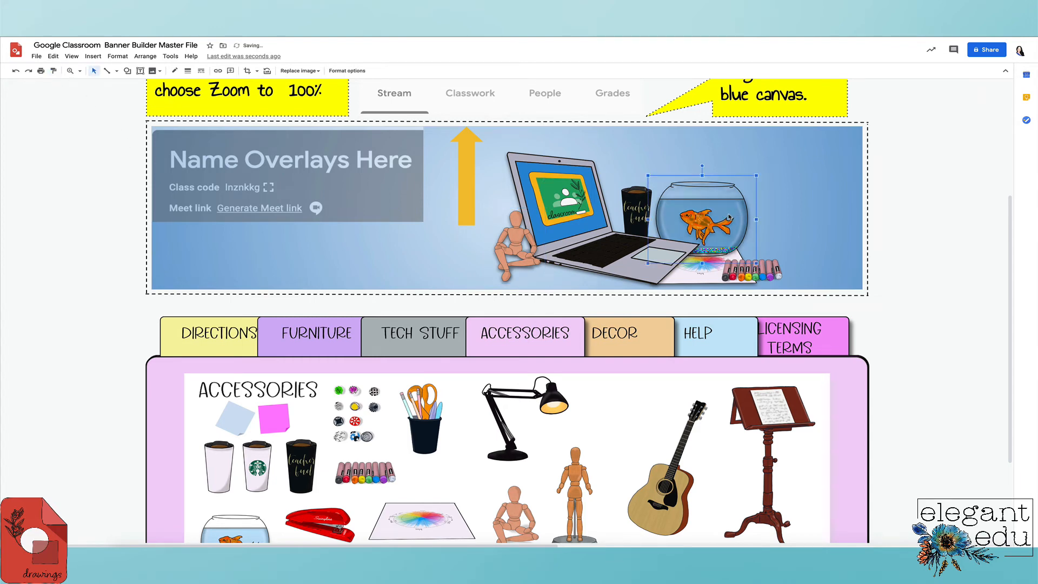
{"action": "left_click", "coordinate": [781, 223]}
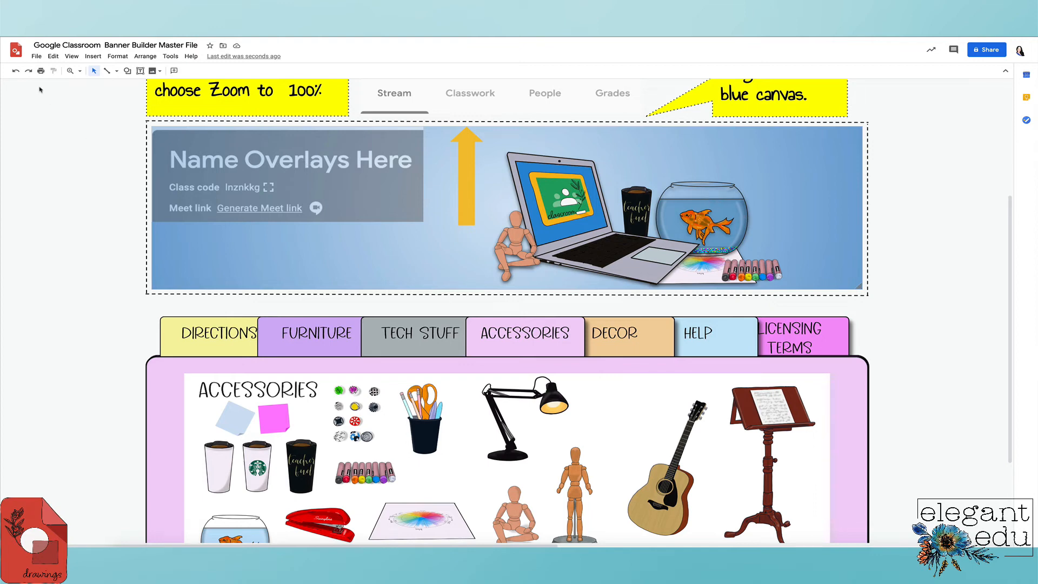
{"action": "left_click", "coordinate": [16, 70]}
{"action": "left_click", "coordinate": [433, 250]}
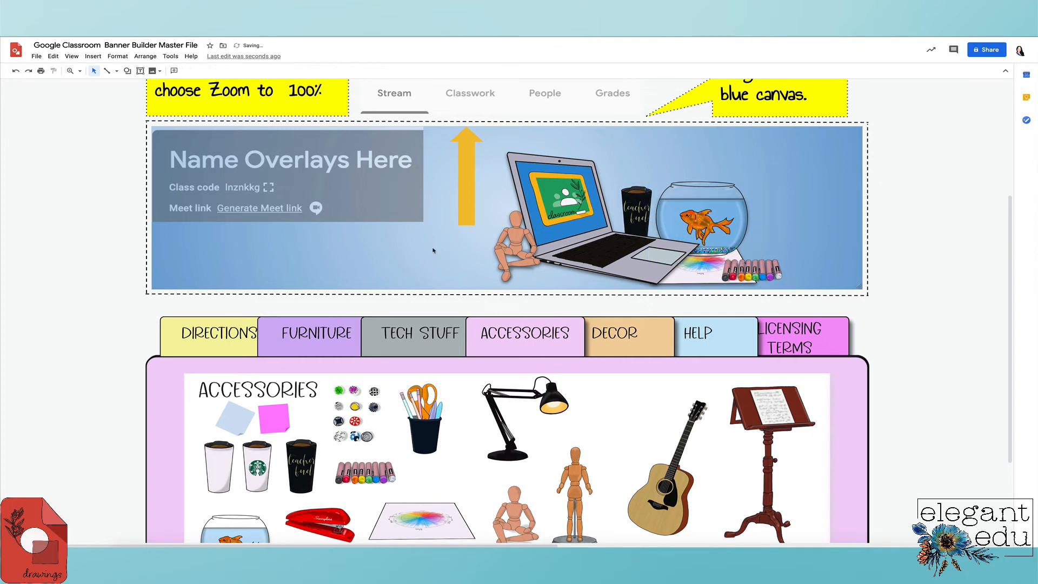
- Copy the seated mannequin's formatting onto the row of markers on the blue canvas with Paint format, and deselect them
{"action": "left_click", "coordinate": [513, 238]}
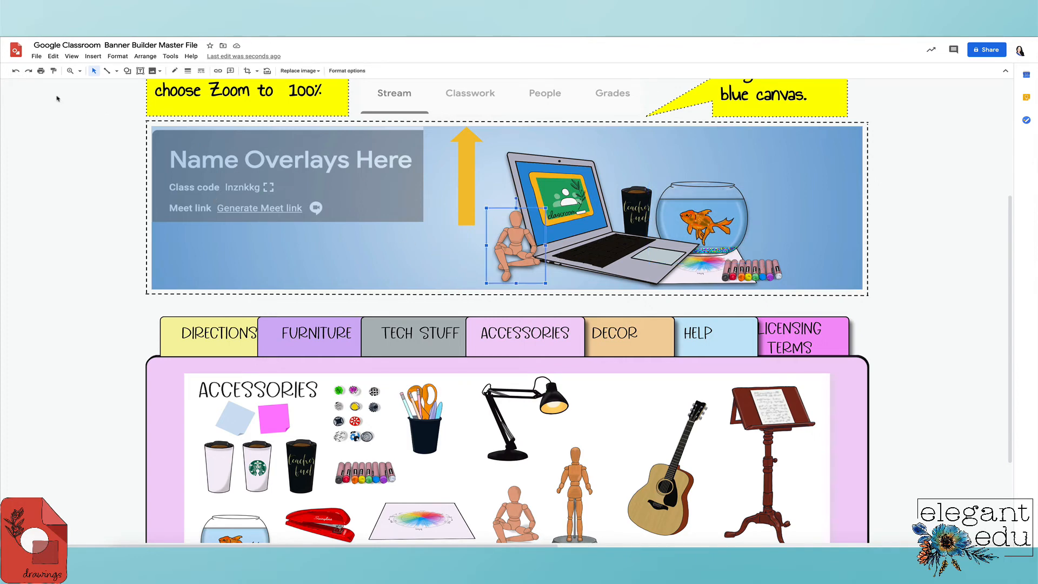
{"action": "left_click", "coordinate": [53, 70]}
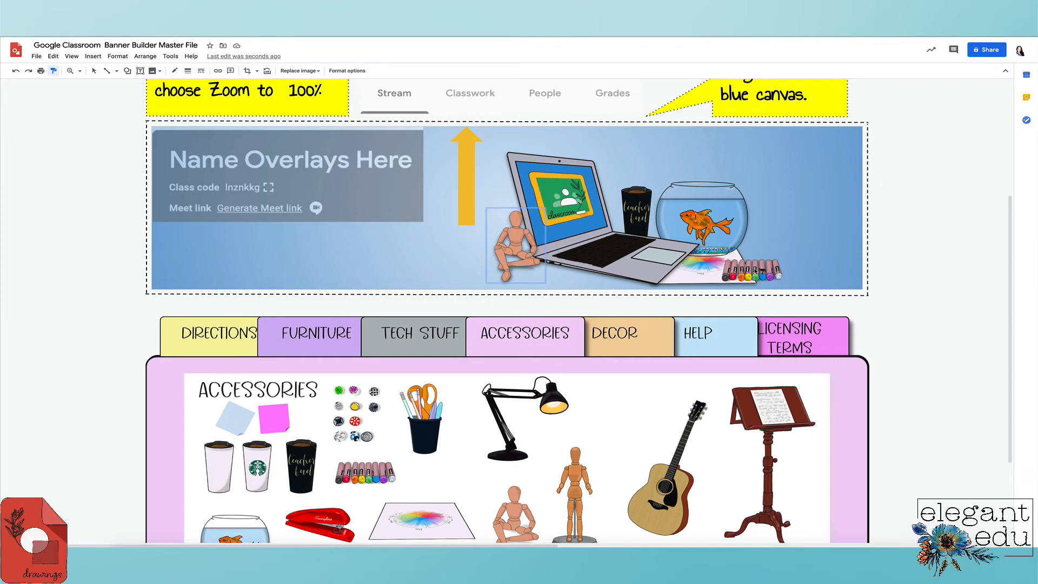
{"action": "left_click", "coordinate": [757, 271]}
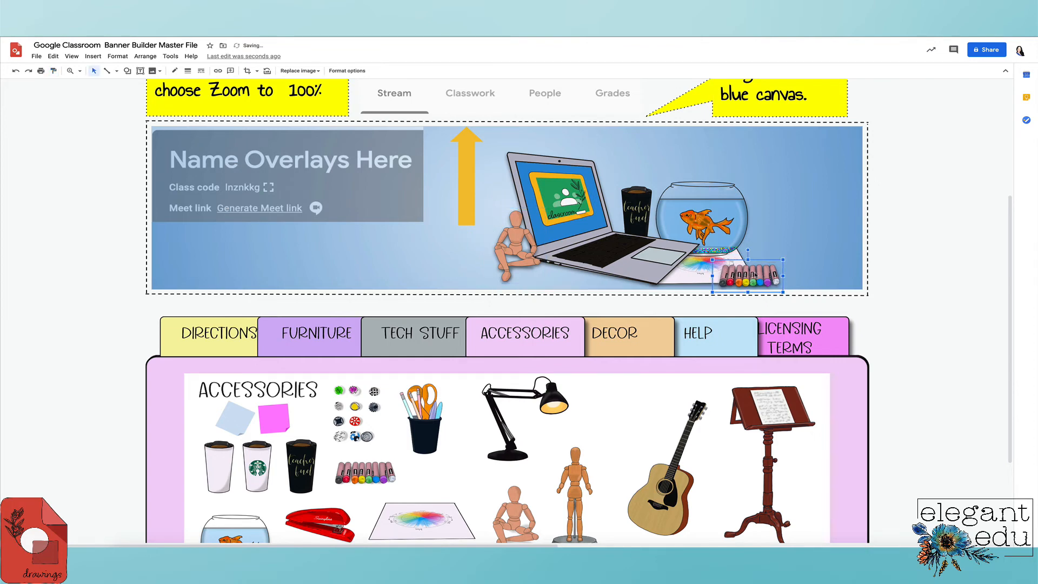
{"action": "left_click", "coordinate": [809, 246]}
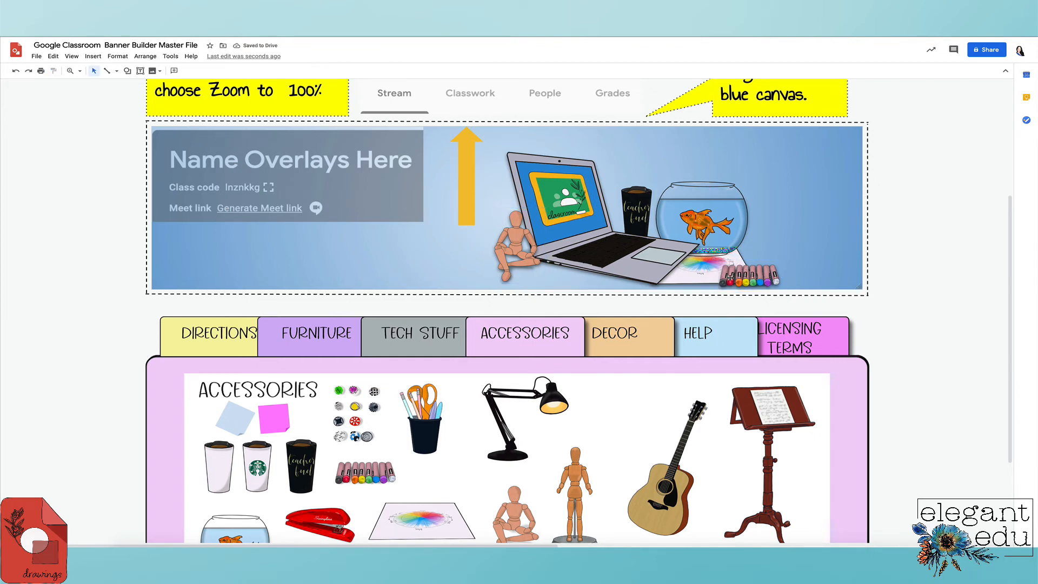
- Nudge the laptop slightly left and move the goldfish bowl left and up so it sits closely behind the coffee cup
{"action": "left_click", "coordinate": [663, 252]}
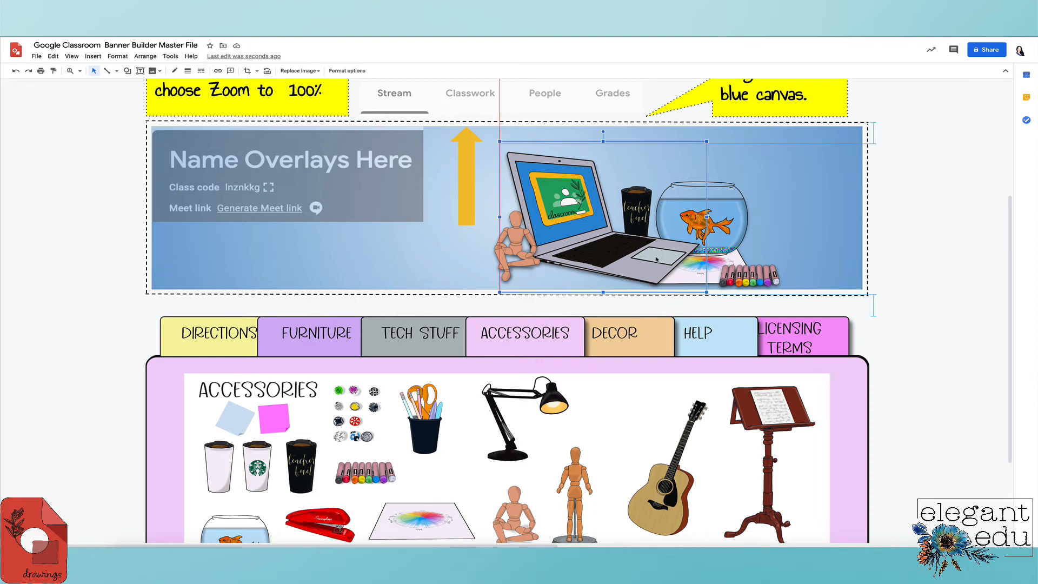
{"action": "left_click_drag", "start_coordinate": [661, 255], "coordinate": [655, 259]}
{"action": "left_click", "coordinate": [730, 222]}
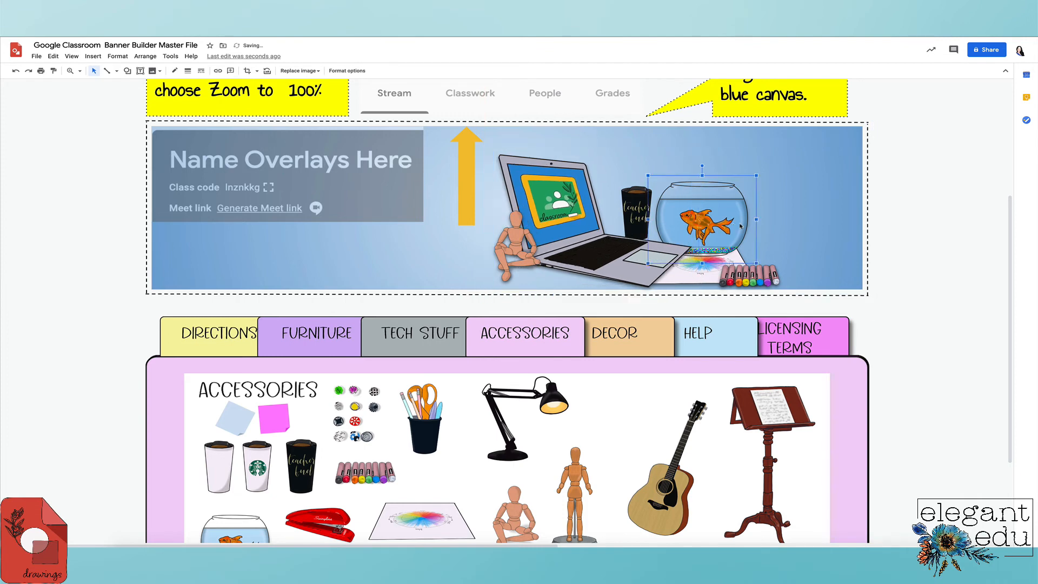
{"action": "left_click_drag", "start_coordinate": [740, 226], "coordinate": [706, 218]}
{"action": "left_click_drag", "start_coordinate": [703, 218], "coordinate": [698, 212]}
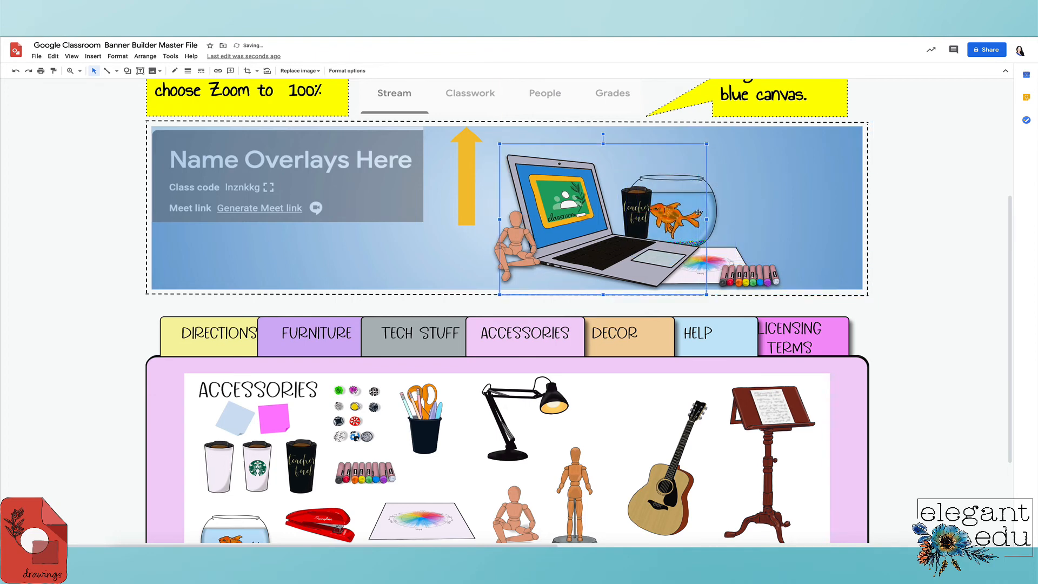
{"action": "left_click_drag", "start_coordinate": [650, 262], "coordinate": [645, 262]}
{"action": "left_click_drag", "start_coordinate": [715, 218], "coordinate": [714, 220]}
{"action": "key", "text": "Escape"}
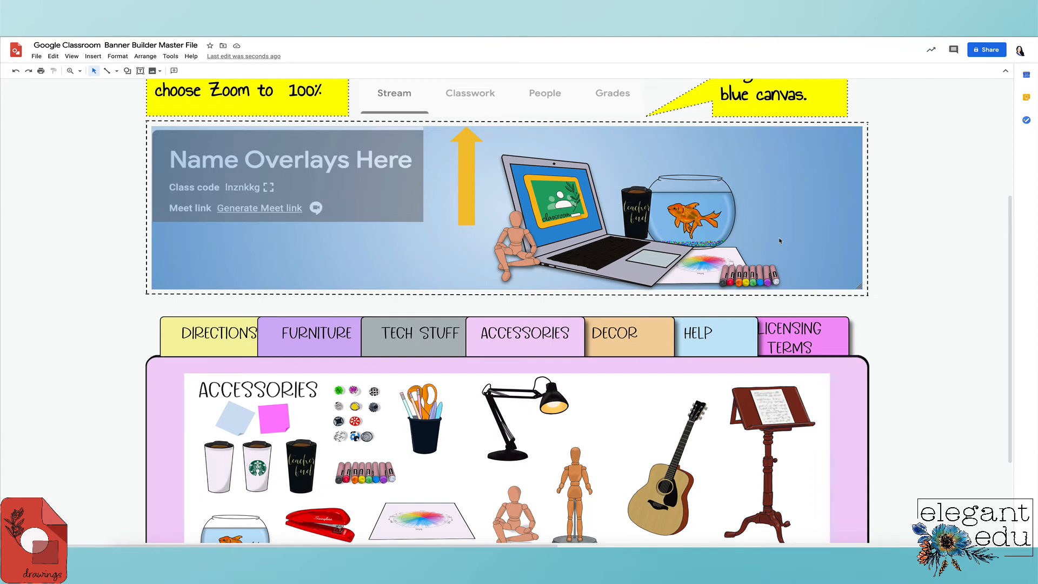
- Copy the seated mannequin's formatting onto the up arrow on the blue canvas with Paint format, and deselect the arrow
{"action": "left_click", "coordinate": [465, 160]}
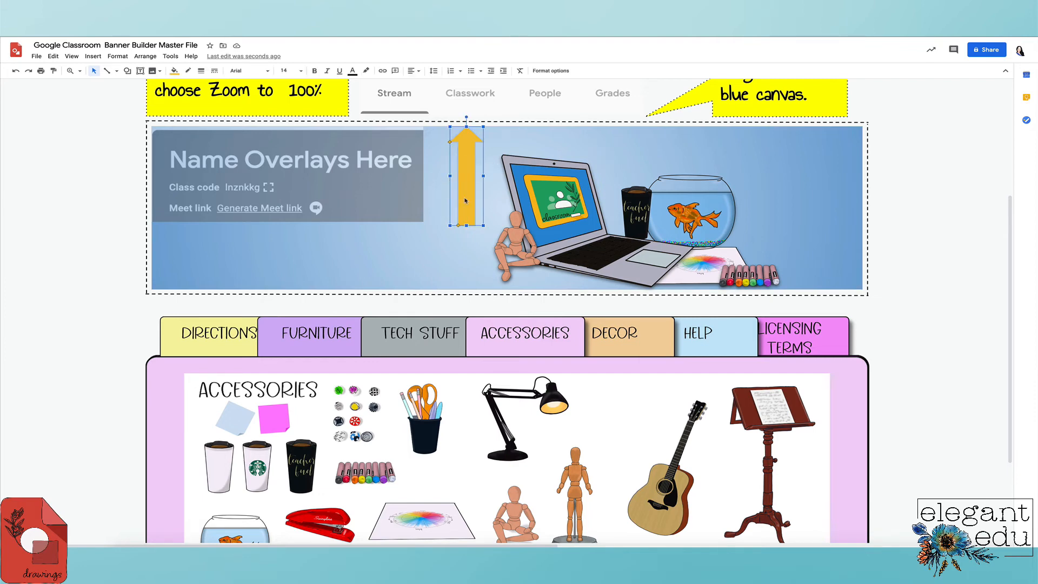
{"action": "left_click", "coordinate": [518, 238]}
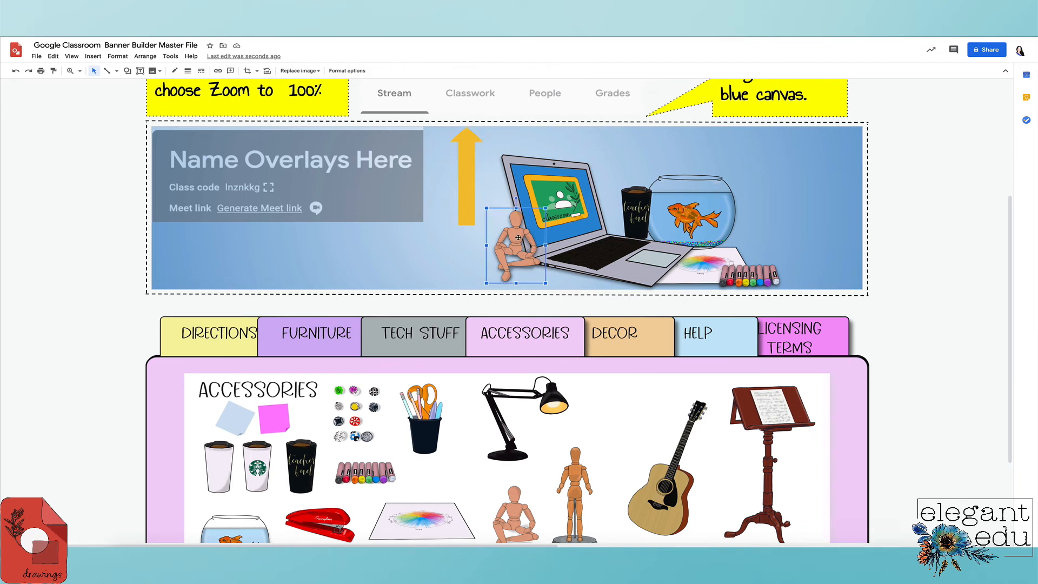
{"action": "left_click", "coordinate": [53, 70]}
{"action": "left_click", "coordinate": [463, 161]}
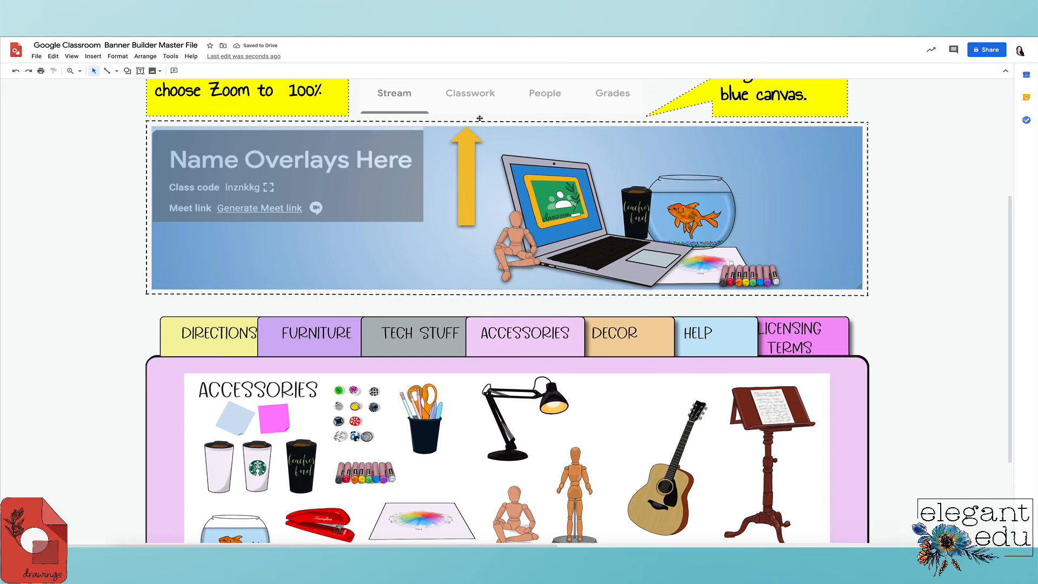
{"action": "left_click", "coordinate": [465, 162]}
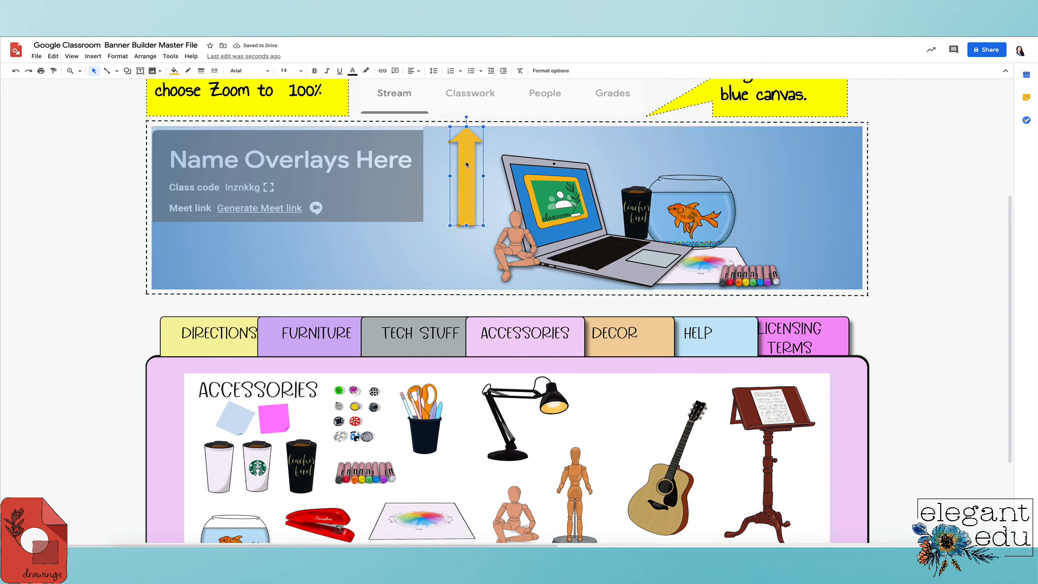
{"action": "left_click", "coordinate": [438, 222]}
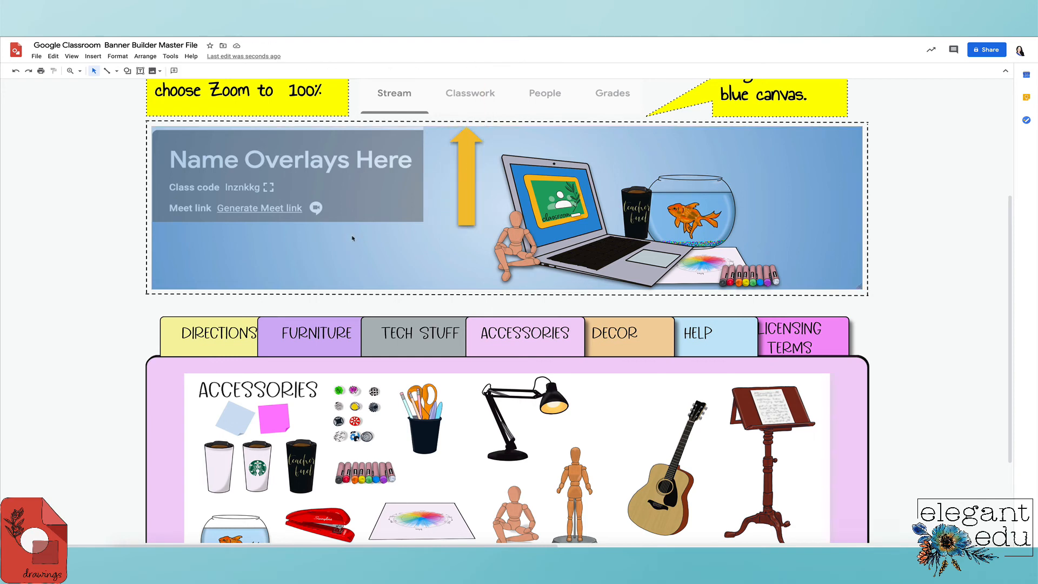
- Insert word art on three lines reading "Welcome to Art", "please click on" and "classwork"
{"action": "left_click", "coordinate": [94, 57]}
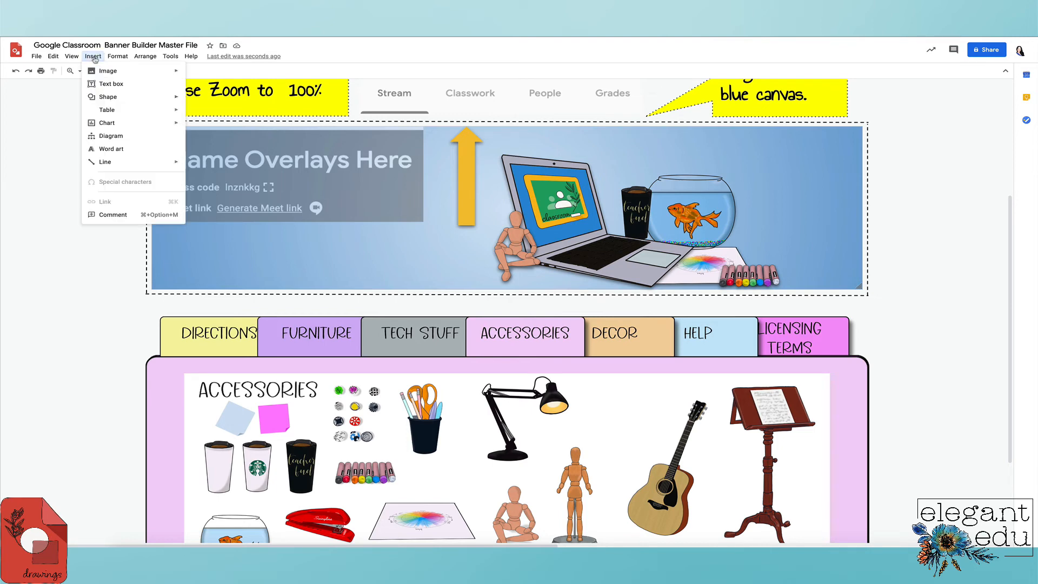
{"action": "left_click", "coordinate": [111, 151]}
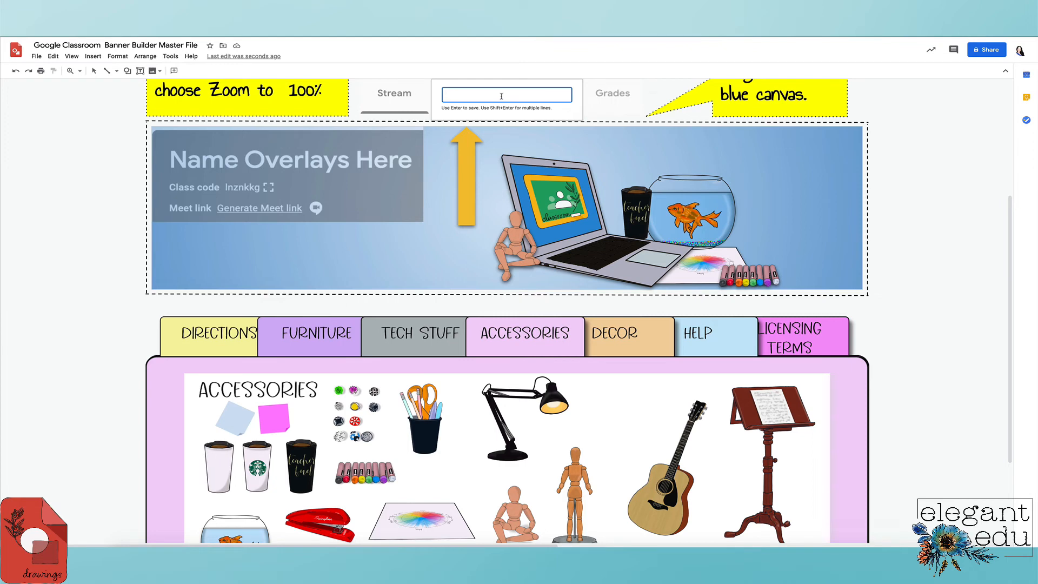
{"action": "type", "text": "Wel"}
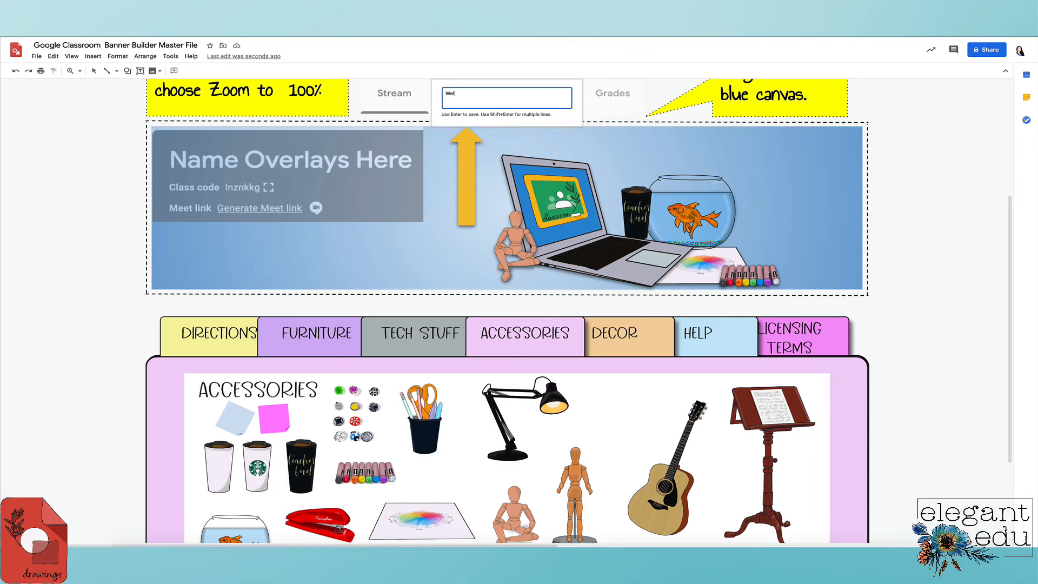
{"action": "type", "text": "come to Art"}
{"action": "key", "text": "shift+Return"}
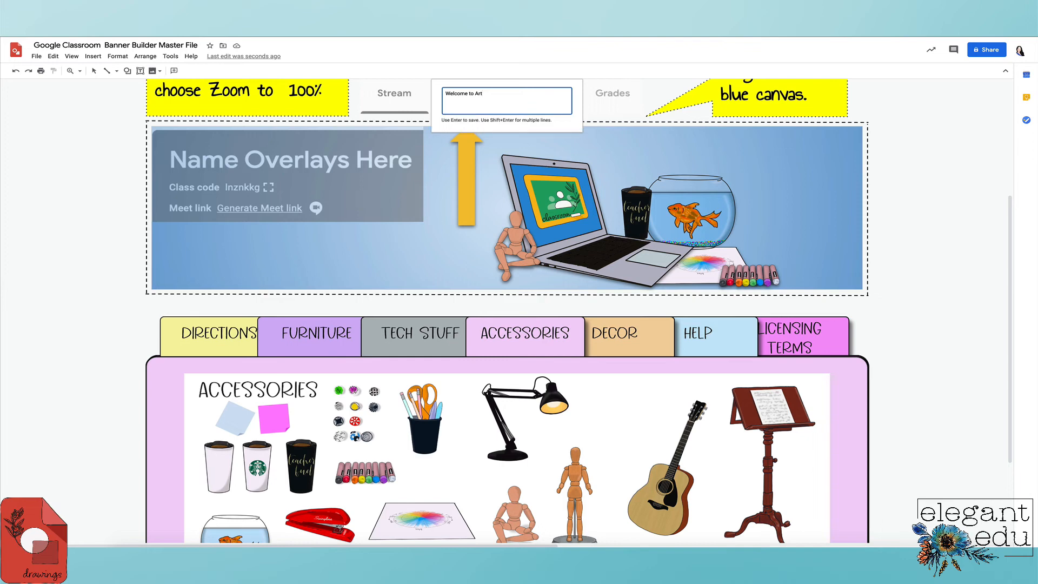
{"action": "type", "text": "please click on"}
{"action": "key", "text": "shift+Return"}
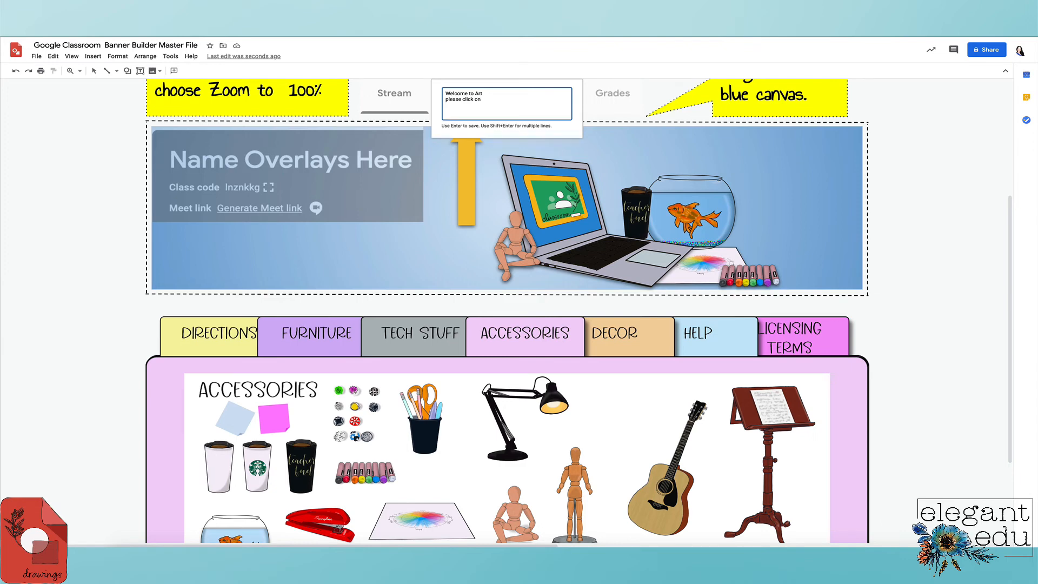
{"action": "type", "text": "classwork"}
{"action": "key", "text": "Return"}
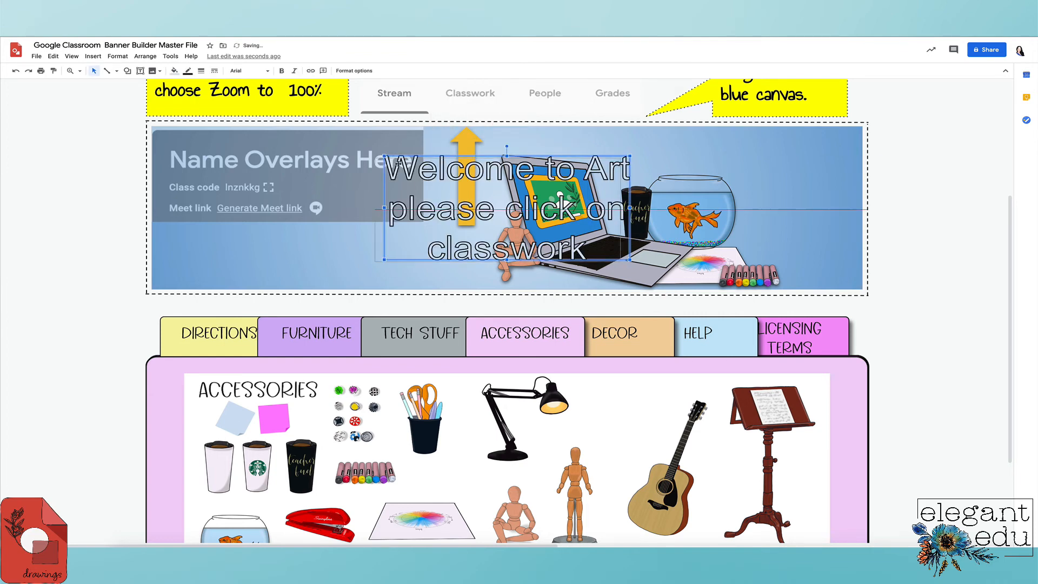
- Shrink the word art to about half its size and place it below the up arrow, left of the seated mannequin
{"action": "left_click_drag", "start_coordinate": [549, 161], "coordinate": [323, 178]}
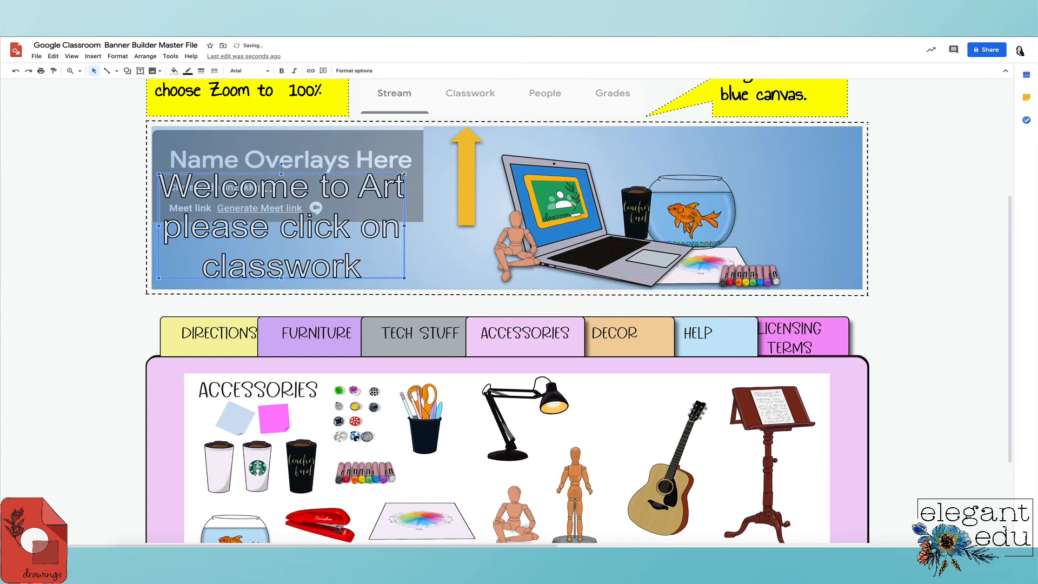
{"action": "left_click_drag", "start_coordinate": [405, 173], "coordinate": [303, 216]}
{"action": "left_click_drag", "start_coordinate": [275, 248], "coordinate": [430, 258]}
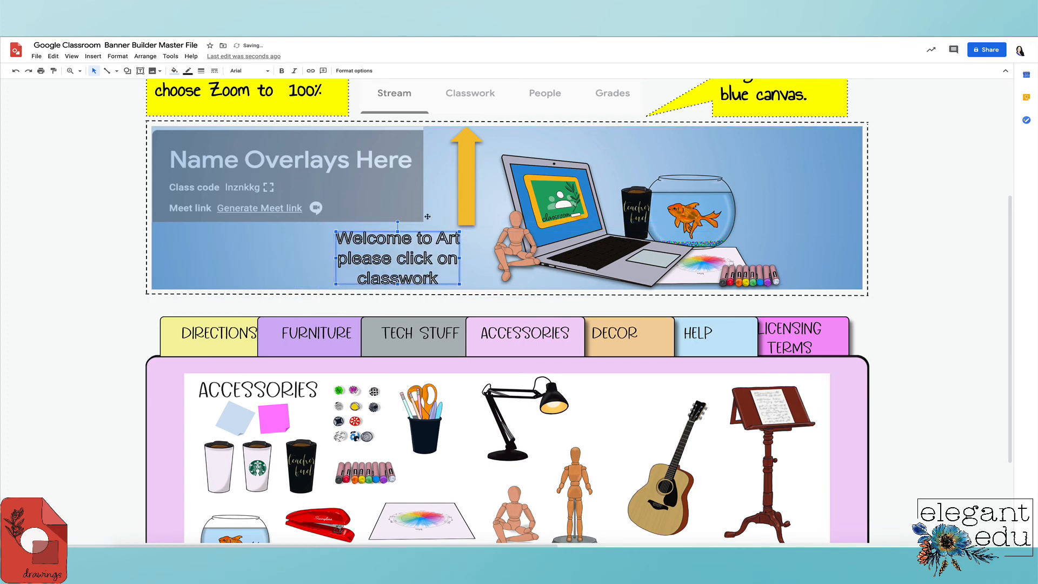
- Set the word art's font to Delius Swash Caps and nudge the text slightly right
{"action": "left_click", "coordinate": [267, 71]}
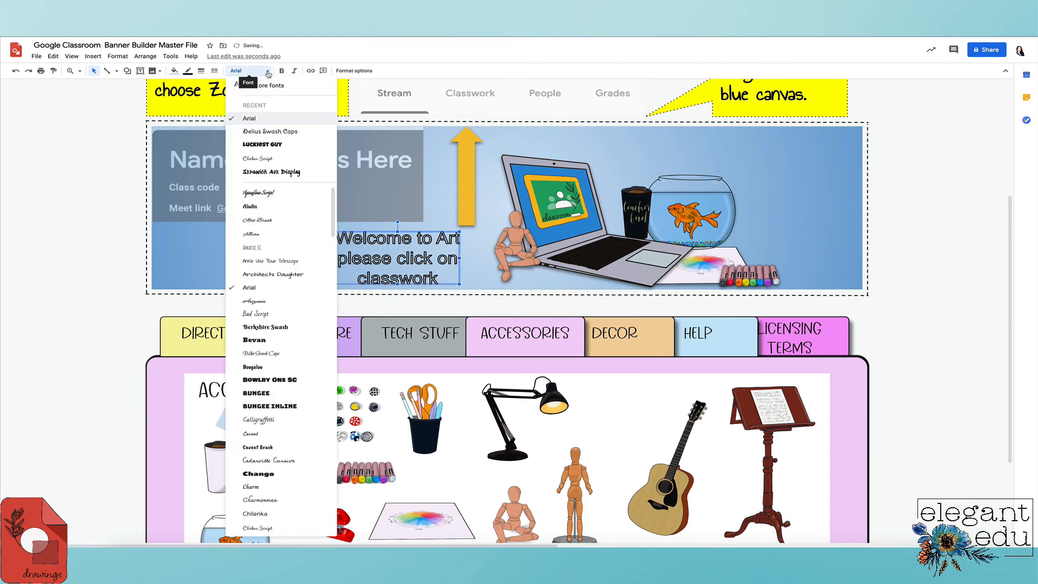
{"action": "left_click", "coordinate": [284, 132]}
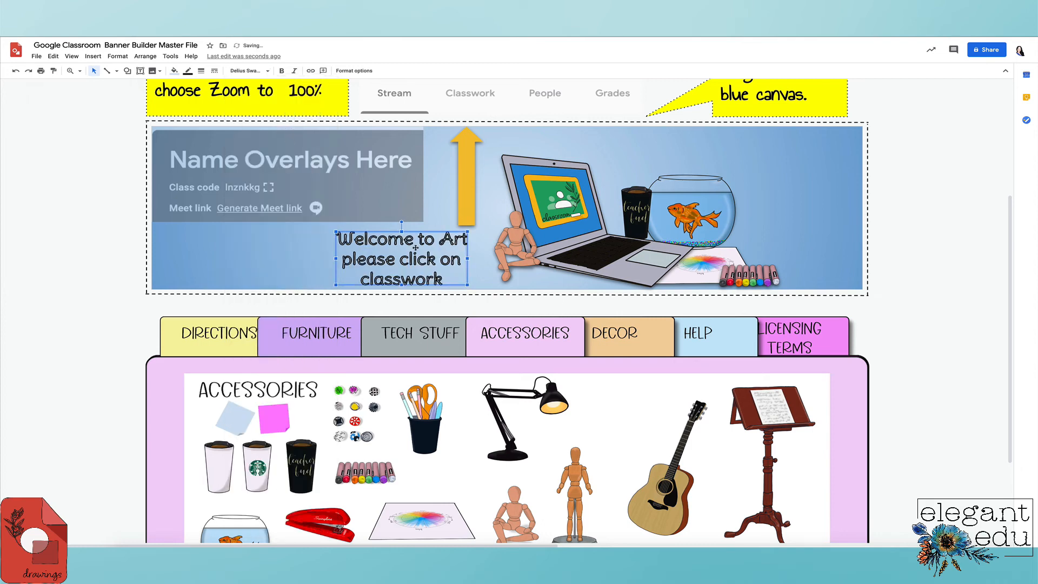
{"action": "left_click_drag", "start_coordinate": [416, 248], "coordinate": [414, 249]}
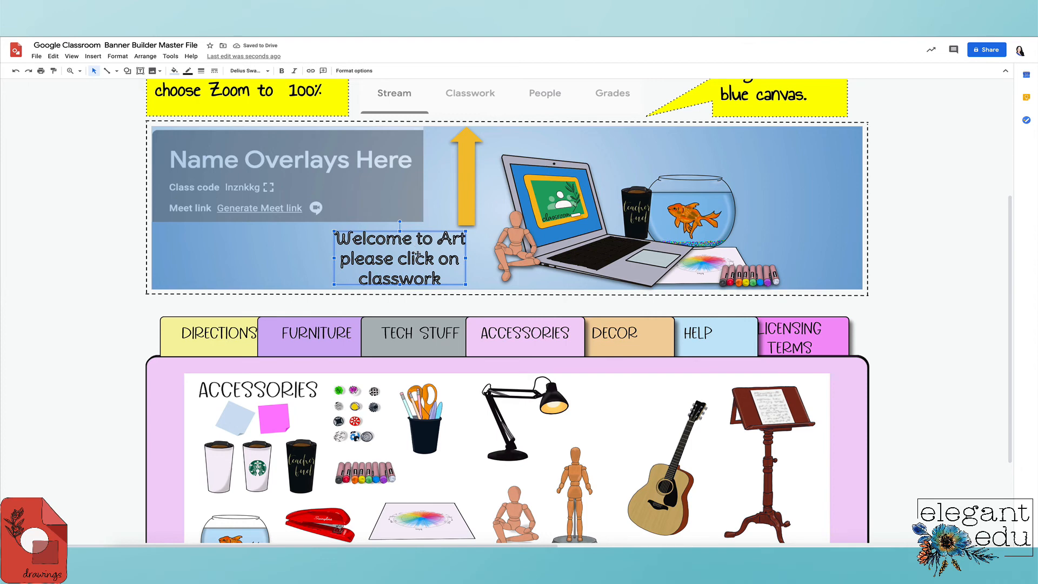
{"action": "left_click_drag", "start_coordinate": [417, 253], "coordinate": [420, 253]}
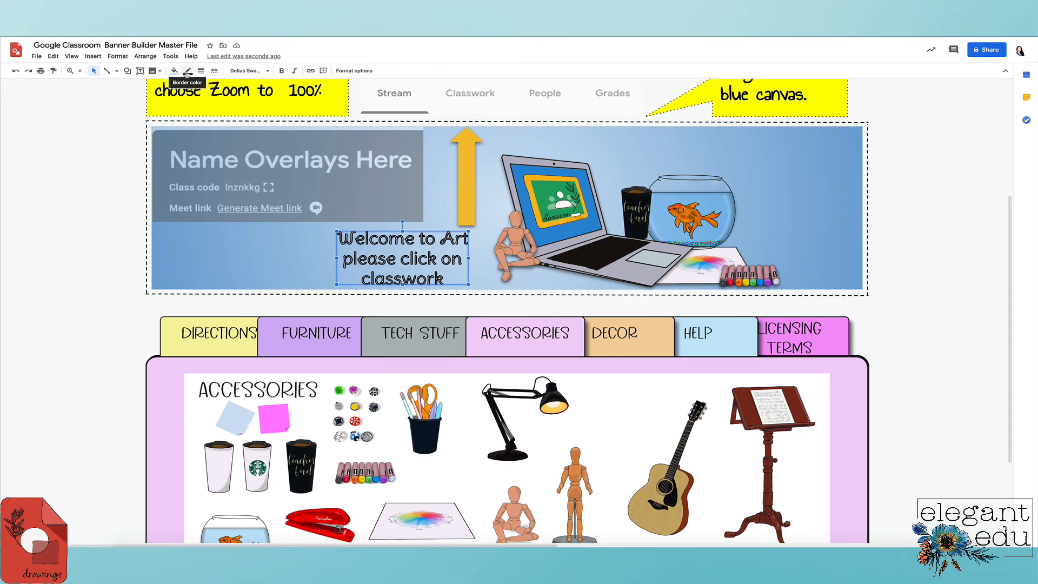
- Make the word art's border transparent and fill its letters with black
{"action": "left_click", "coordinate": [188, 71]}
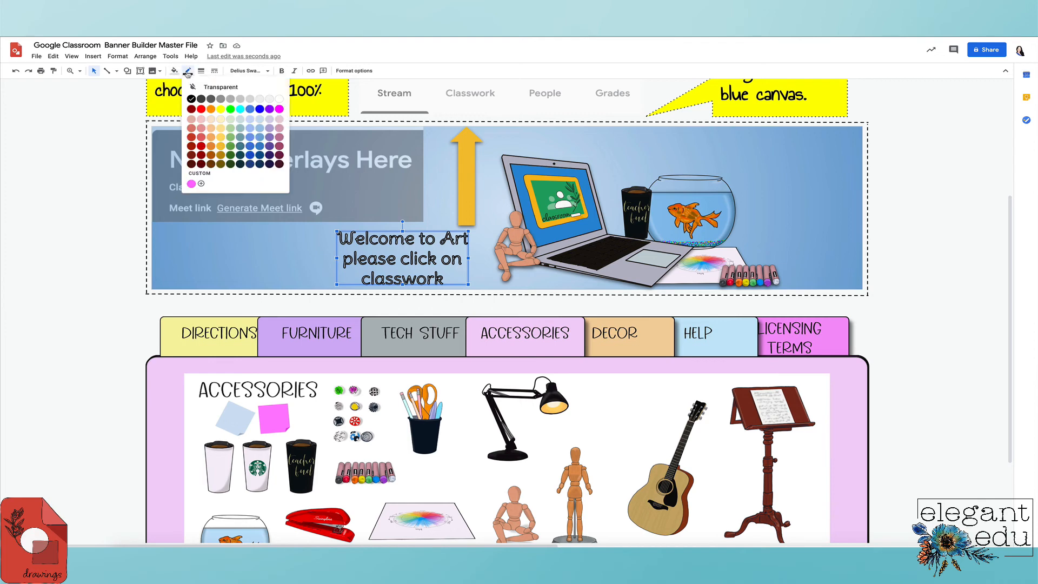
{"action": "left_click", "coordinate": [210, 87]}
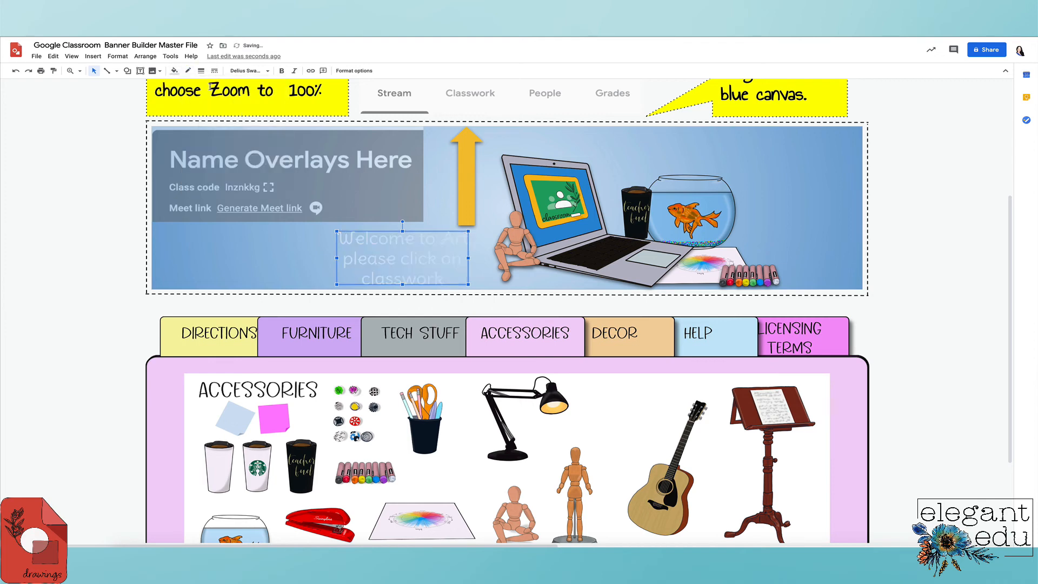
{"action": "left_click", "coordinate": [174, 70]}
{"action": "left_click", "coordinate": [178, 114]}
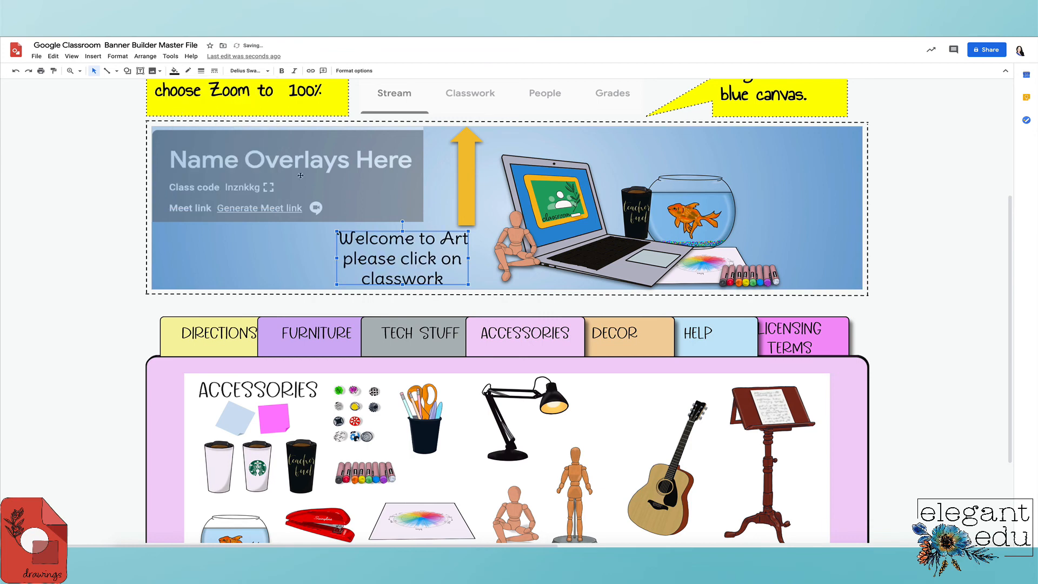
- Enlarge the word art slightly, position it just left of the up arrow's base, and deselect it
{"action": "left_click_drag", "start_coordinate": [414, 248], "coordinate": [303, 246]}
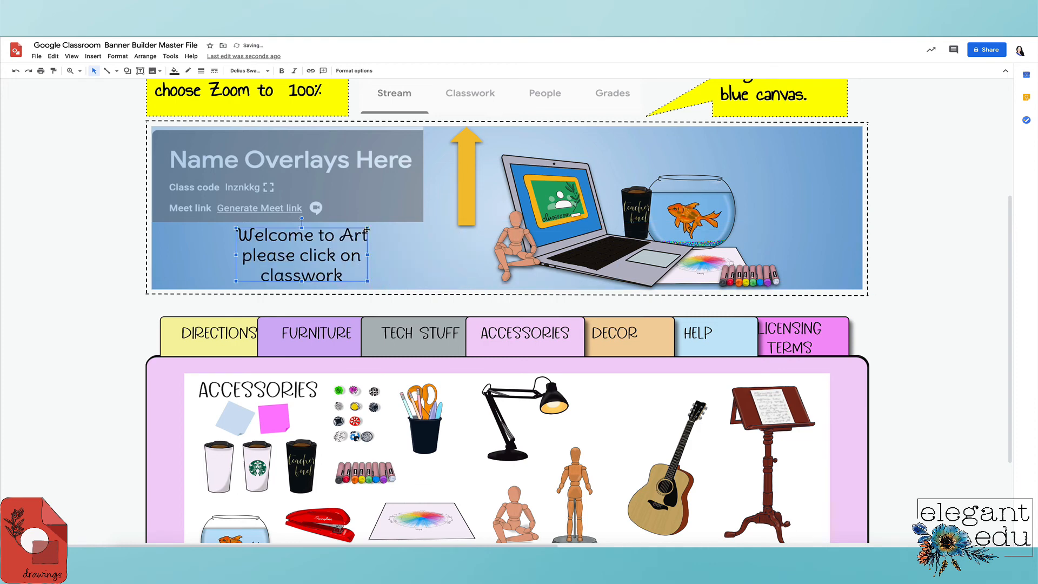
{"action": "left_click_drag", "start_coordinate": [367, 228], "coordinate": [386, 212]}
{"action": "left_click_drag", "start_coordinate": [346, 245], "coordinate": [382, 240]}
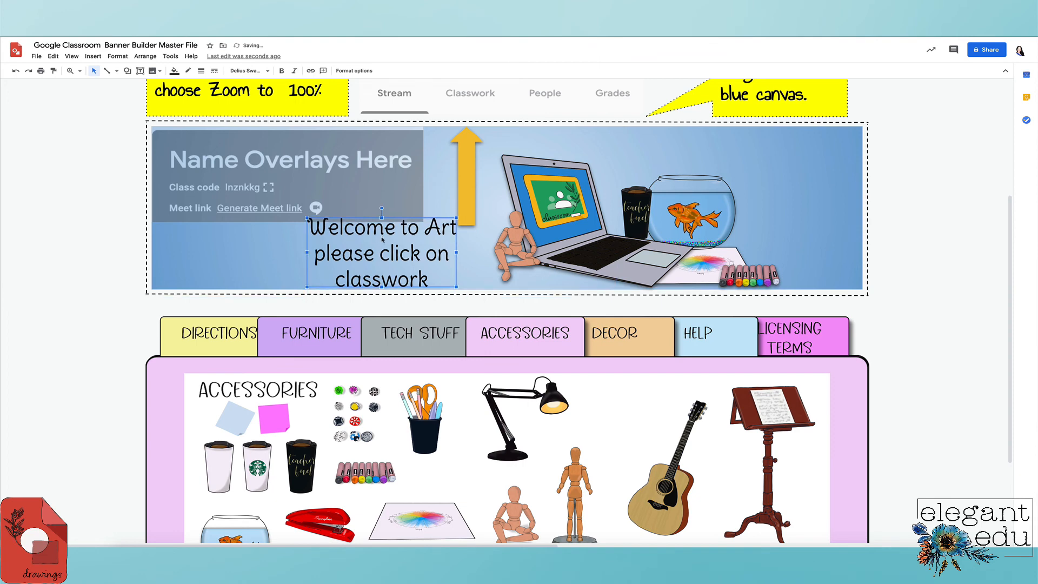
{"action": "left_click", "coordinate": [427, 202]}
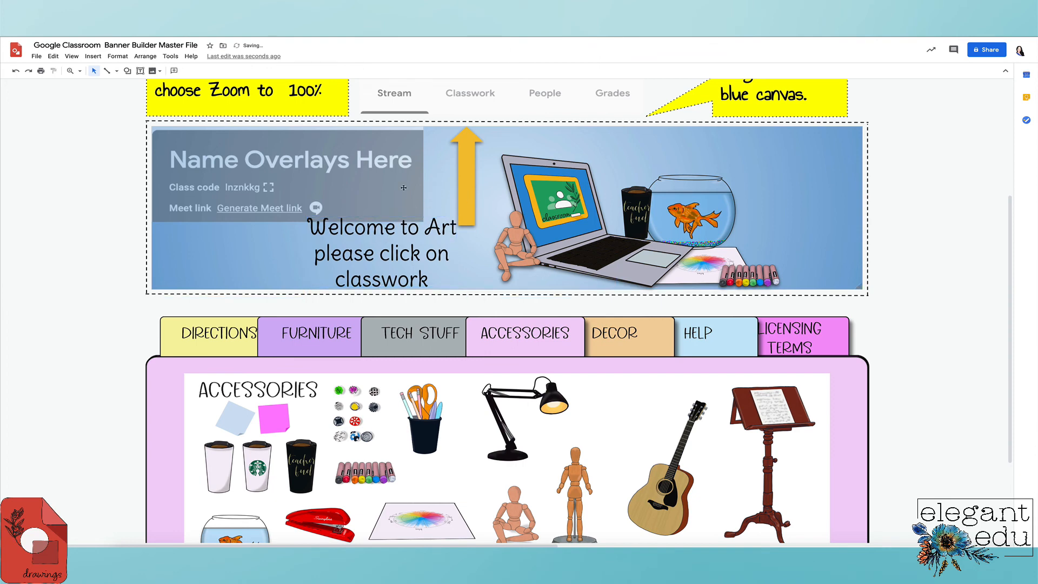
- Delete the "Name Overlays Here" placeholder from the blue canvas and nudge the word art slightly left
{"action": "left_click", "coordinate": [403, 188]}
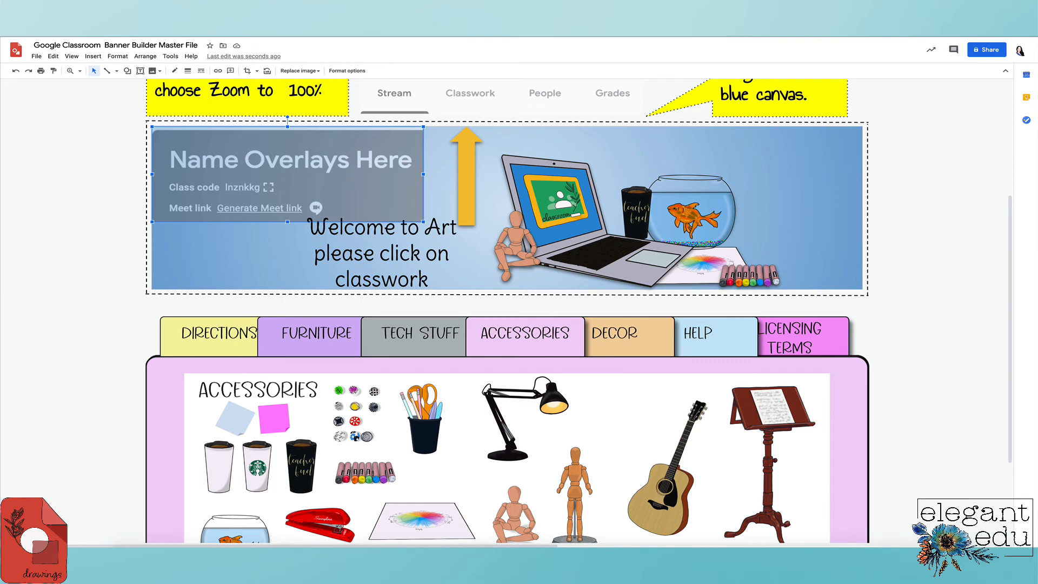
{"action": "key", "text": "Delete"}
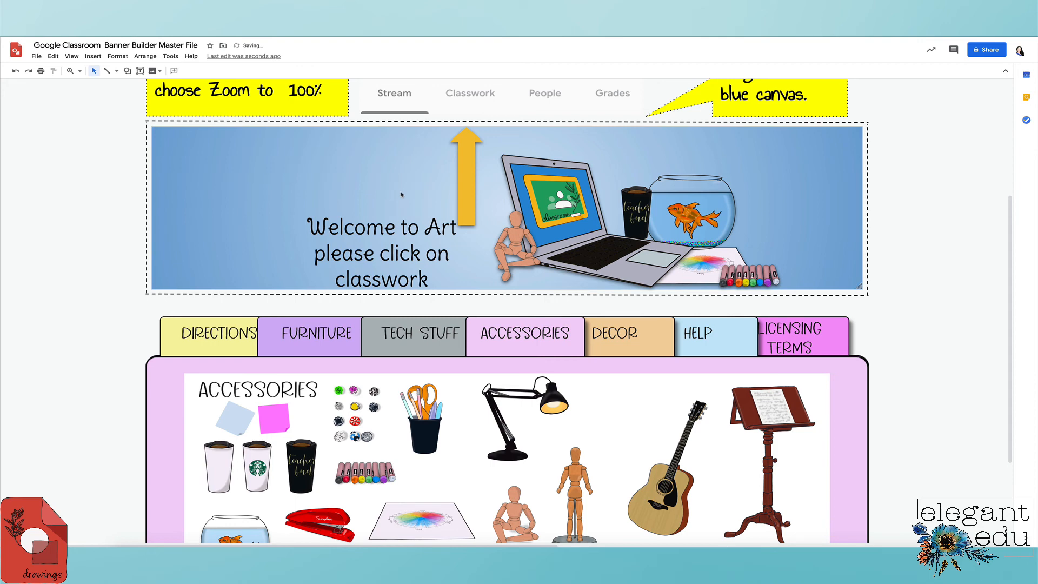
{"action": "left_click", "coordinate": [390, 229]}
{"action": "left_click_drag", "start_coordinate": [390, 230], "coordinate": [387, 228]}
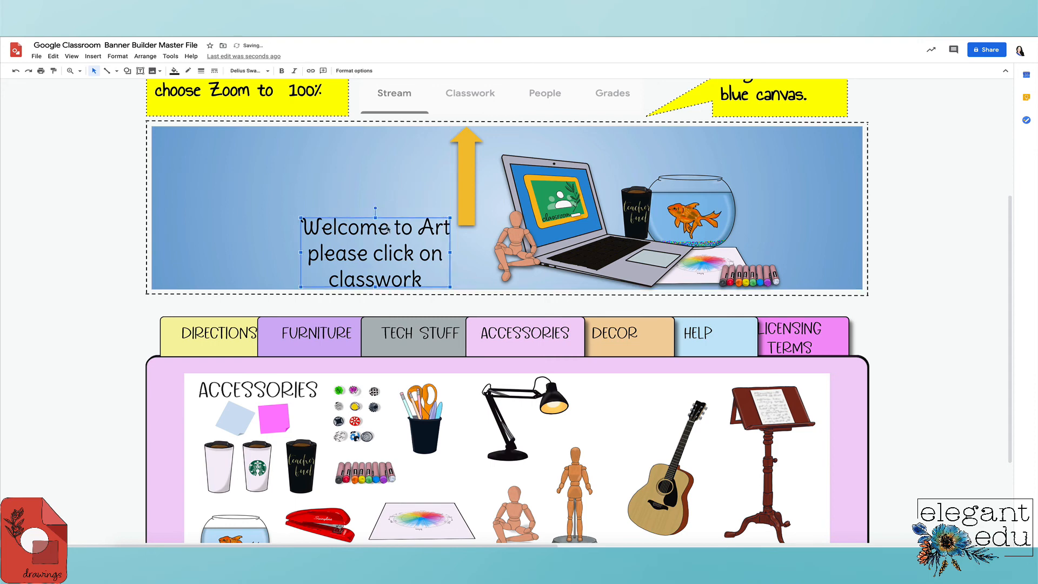
{"action": "key", "text": "Escape"}
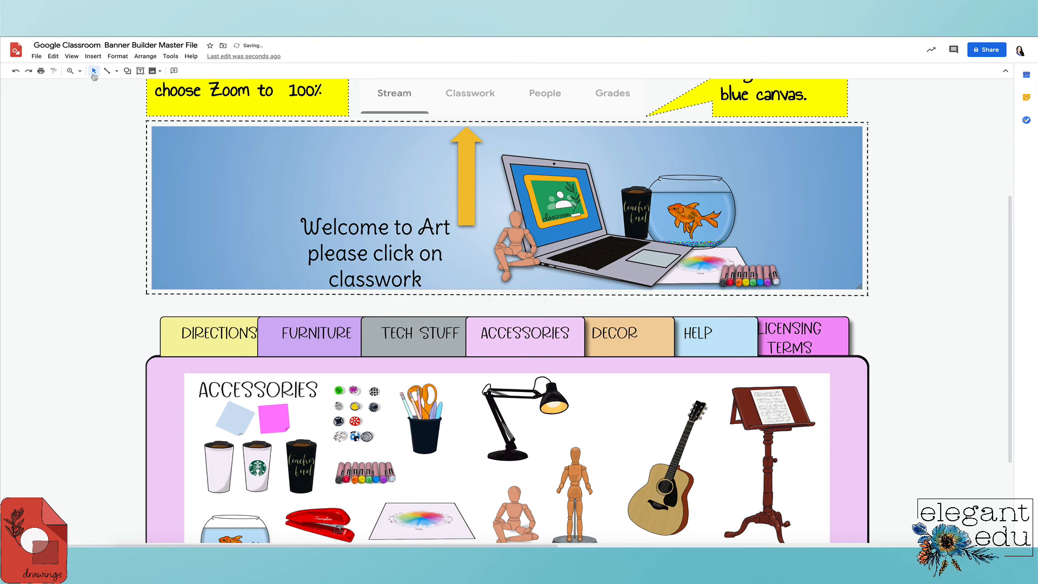
- Download the finished banner drawing as a PNG image
{"action": "left_click", "coordinate": [38, 56]}
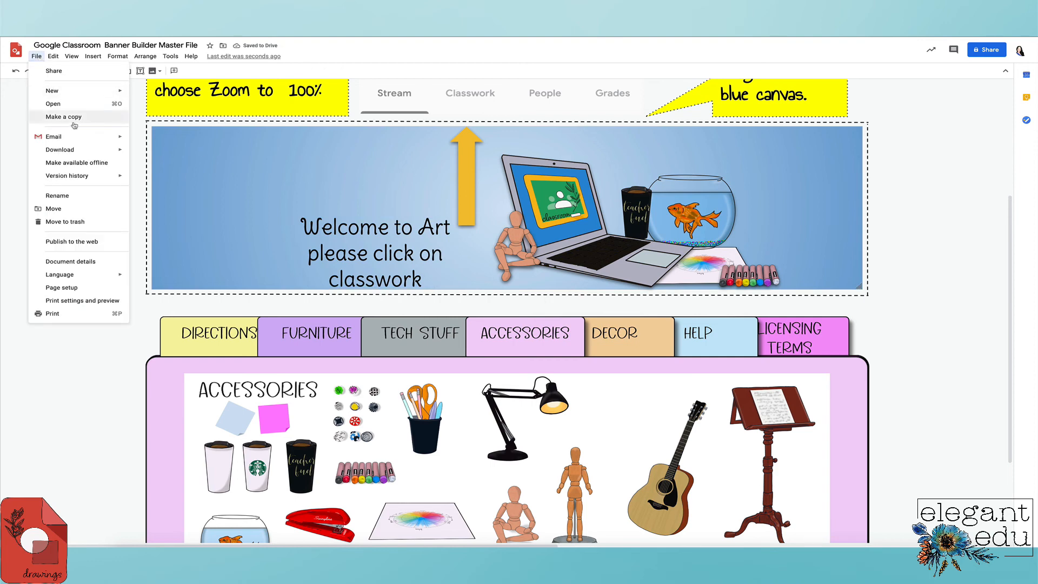
{"action": "mouse_move", "coordinate": [82, 151]}
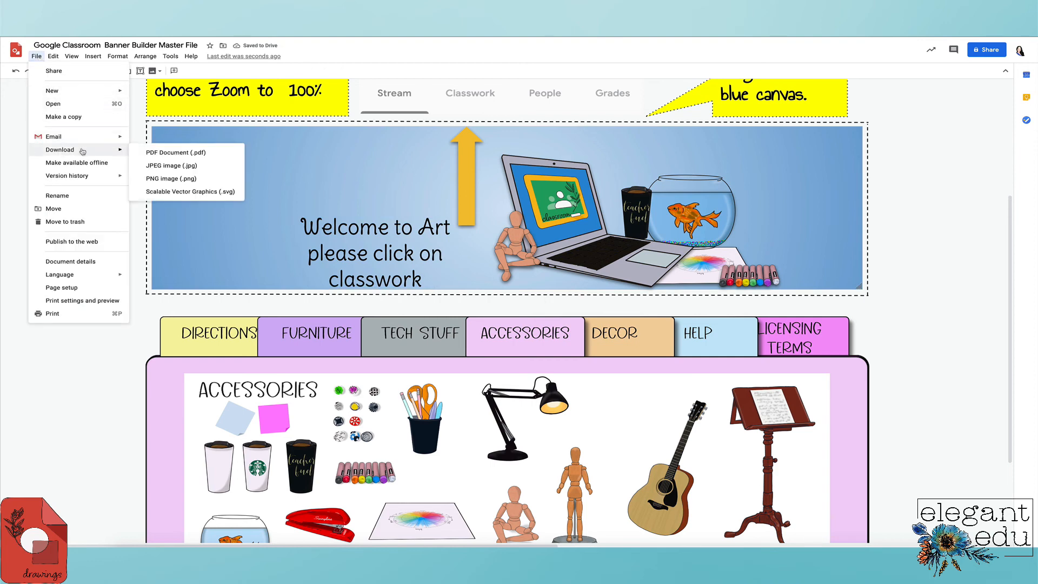
{"action": "left_click", "coordinate": [178, 179]}
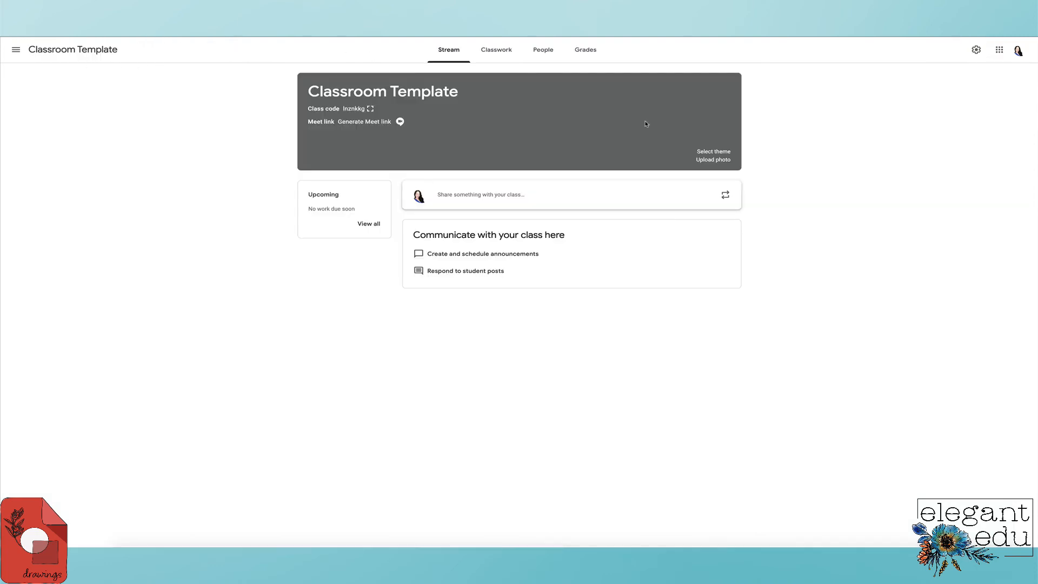
- In Google Classroom, upload "Google Classroom Banner Builder Master File (1).png" from Downloads as the Classroom Template class's theme photo
{"action": "left_click", "coordinate": [718, 161]}
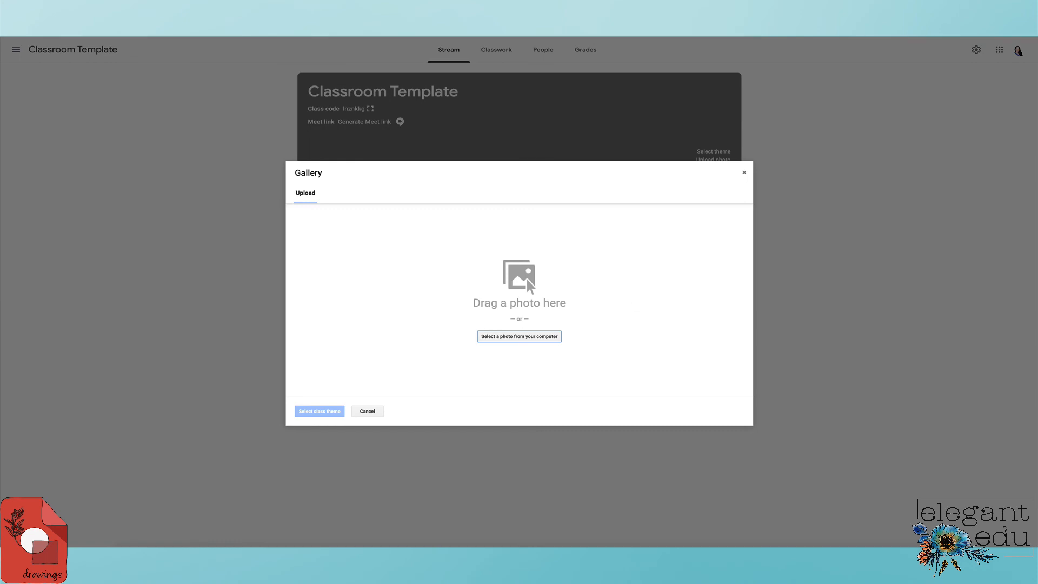
{"action": "left_click", "coordinate": [797, 32]}
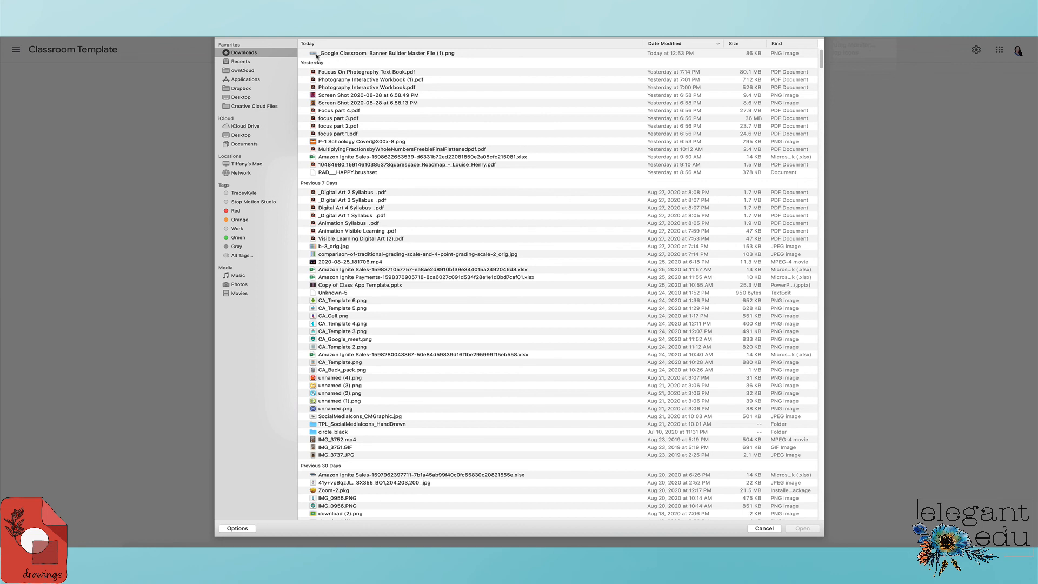
{"action": "double_click", "coordinate": [401, 54]}
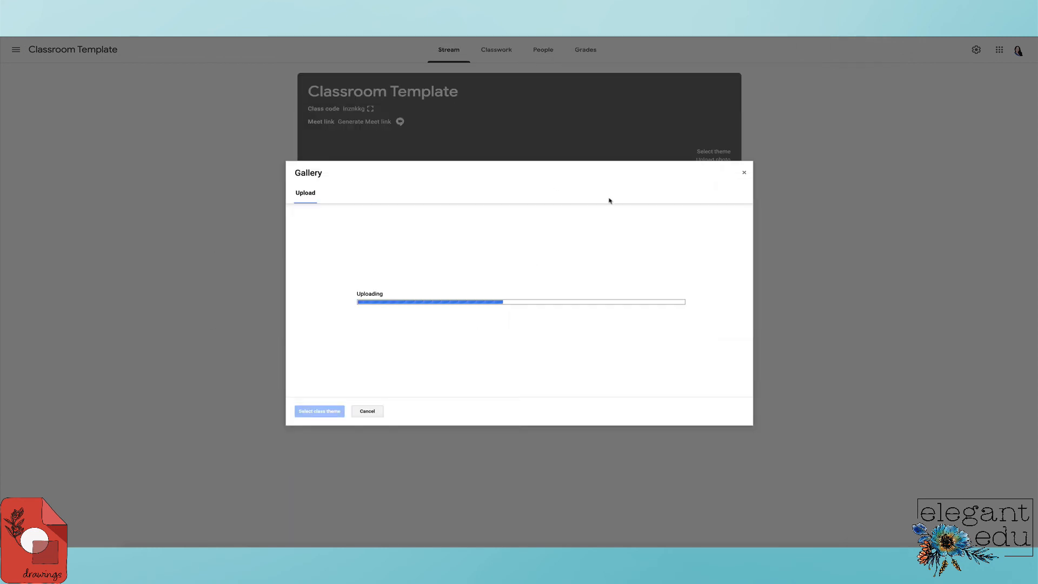